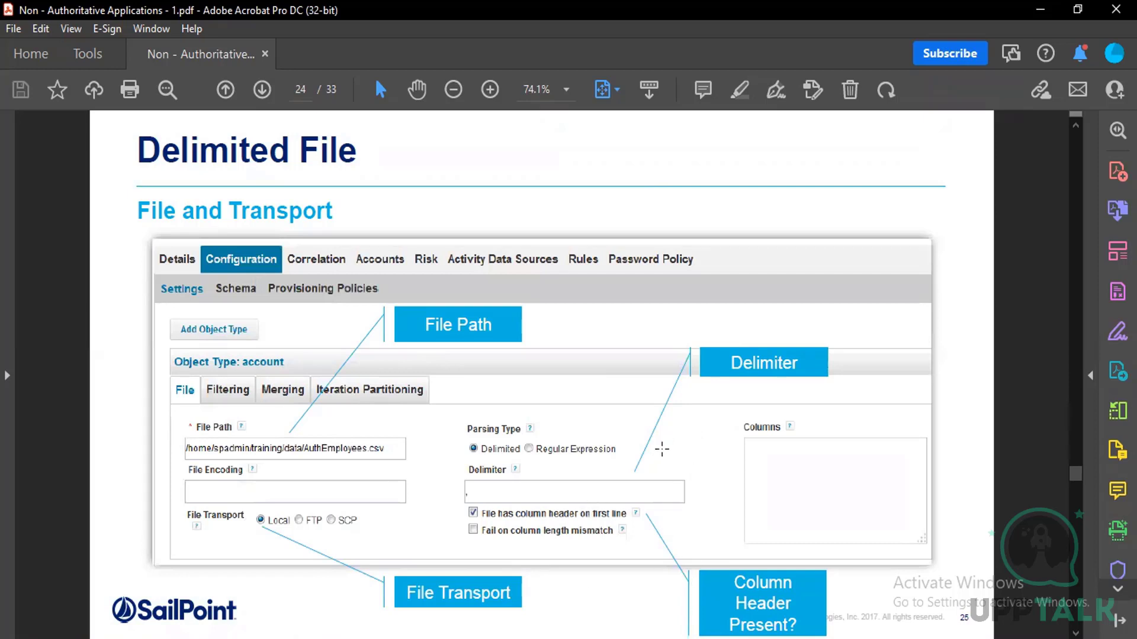
Advance to the Delimited File slide on Merging and copy its example data, from the dbid header through the Payroll row
{"action": "key", "text": "Right"}
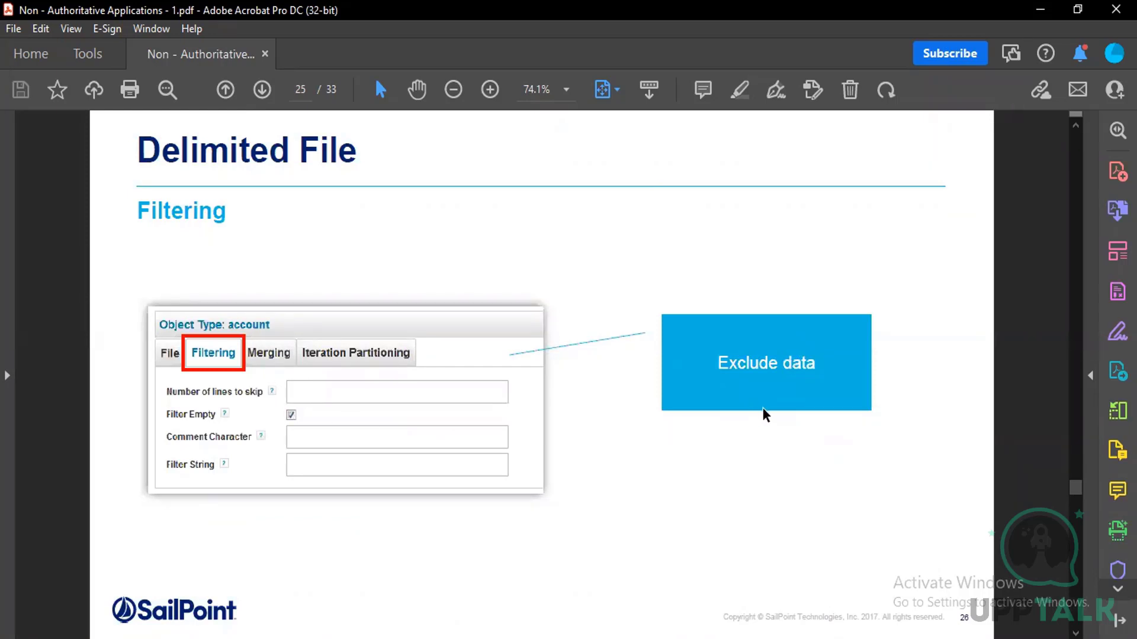
{"action": "key", "text": "Right"}
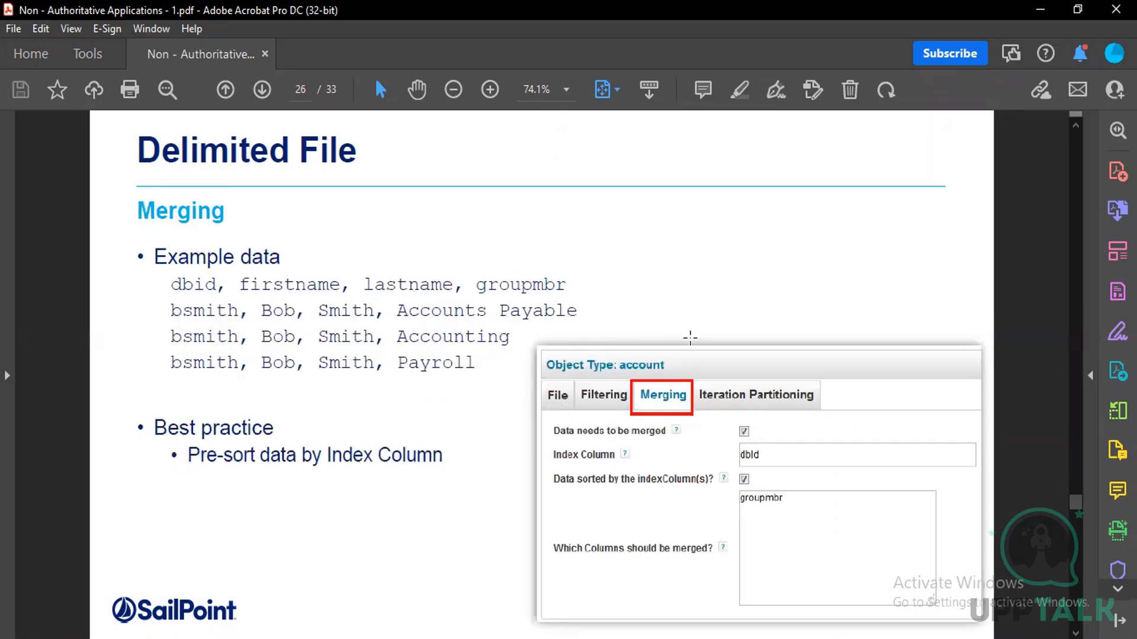
{"action": "mouse_move", "coordinate": [481, 371]}
{"action": "left_mouse_down"}
{"action": "mouse_move", "coordinate": [187, 273]}
{"action": "mouse_move", "coordinate": [467, 385]}
{"action": "left_mouse_up"}
{"action": "key", "text": "ctrl+c"}
{"action": "left_click", "coordinate": [171, 285]}
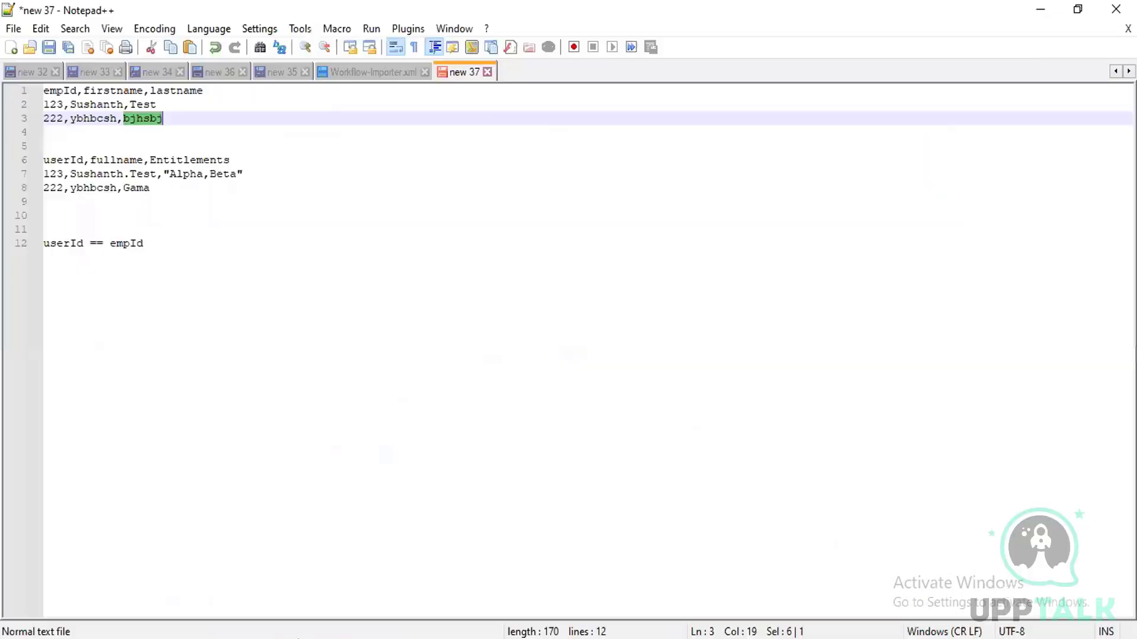
In the Notepad++ file, add blank lines below "userId == empId" and paste the copied example data there
{"action": "left_click", "coordinate": [323, 505]}
{"action": "key", "text": "Return"}
{"action": "key", "text": "Return"}
{"action": "key", "text": "Return"}
{"action": "key", "text": "Return"}
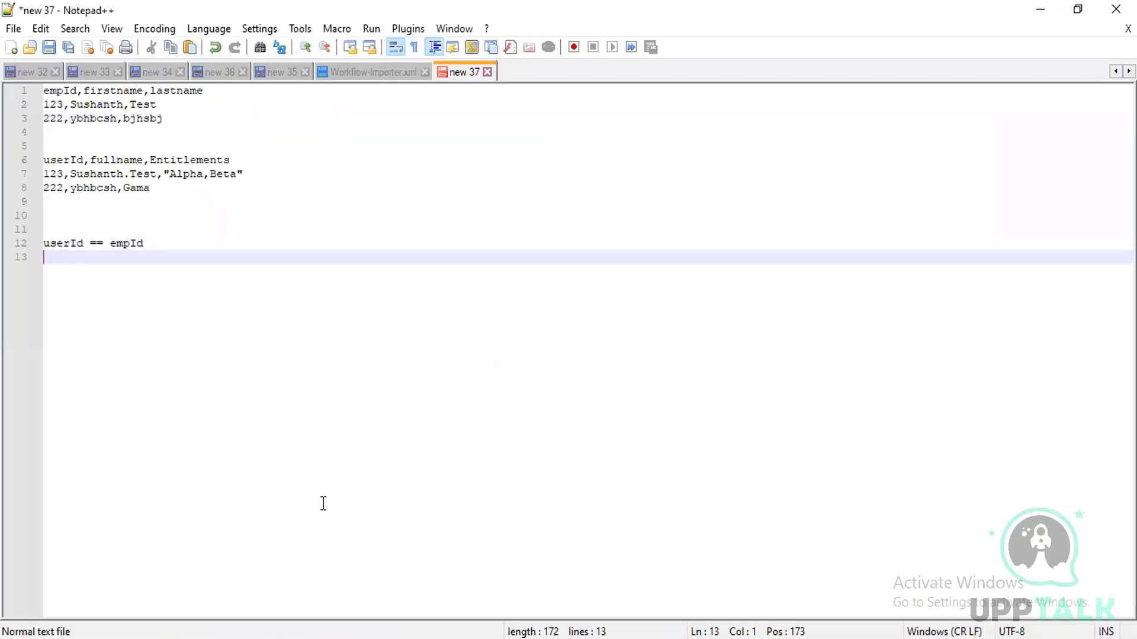
{"action": "key", "text": "ctrl+v"}
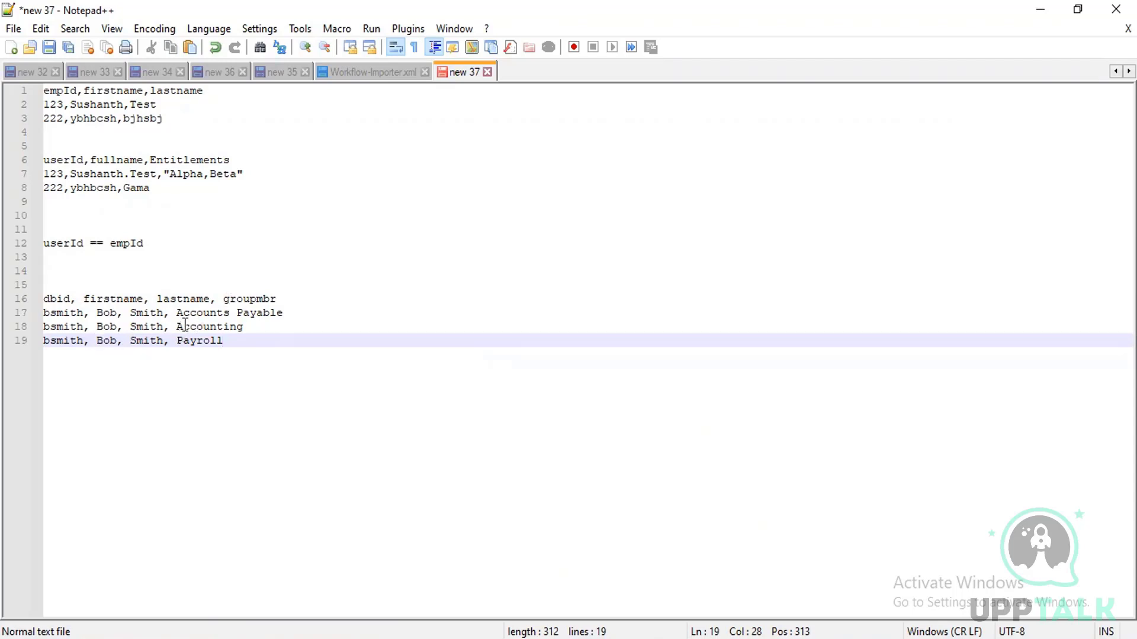
Highlight the Accounts Payable, Accounting and Payroll values in turn, followed by each complete data row
{"action": "left_click_drag", "start_coordinate": [178, 313], "coordinate": [283, 313]}
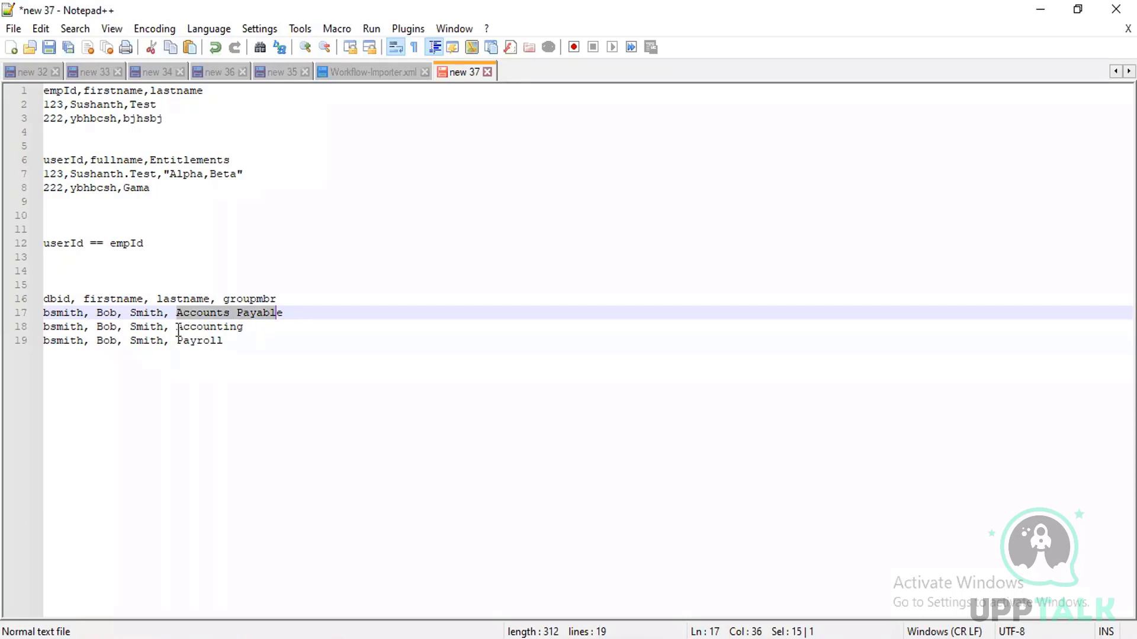
{"action": "left_click_drag", "start_coordinate": [177, 327], "coordinate": [260, 335]}
{"action": "left_click", "coordinate": [203, 342]}
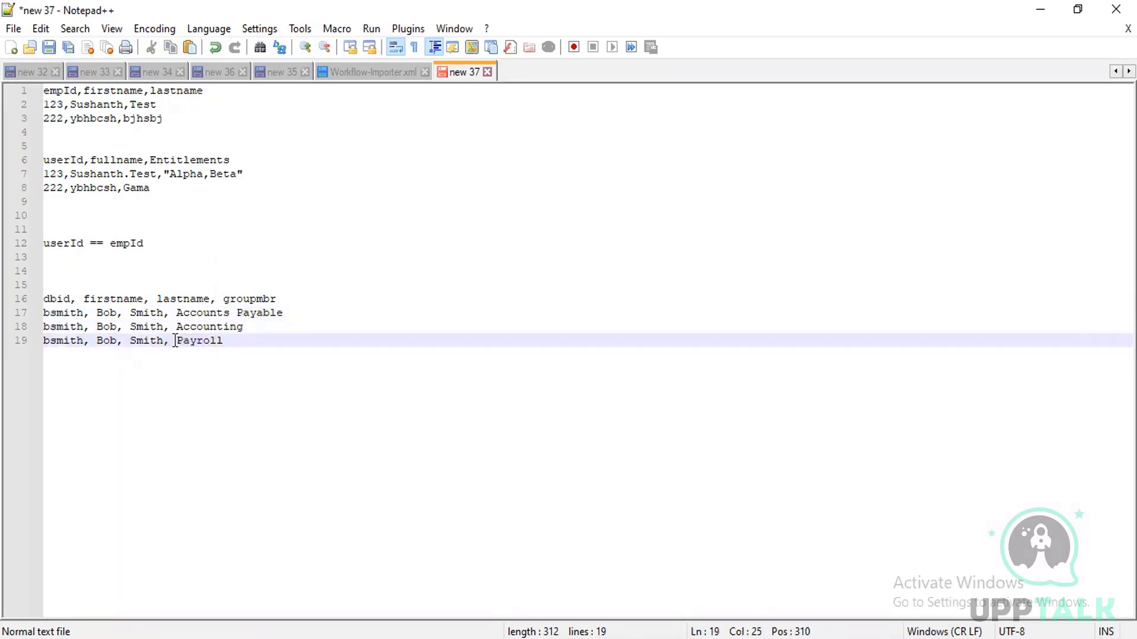
{"action": "left_click_drag", "start_coordinate": [177, 340], "coordinate": [236, 341]}
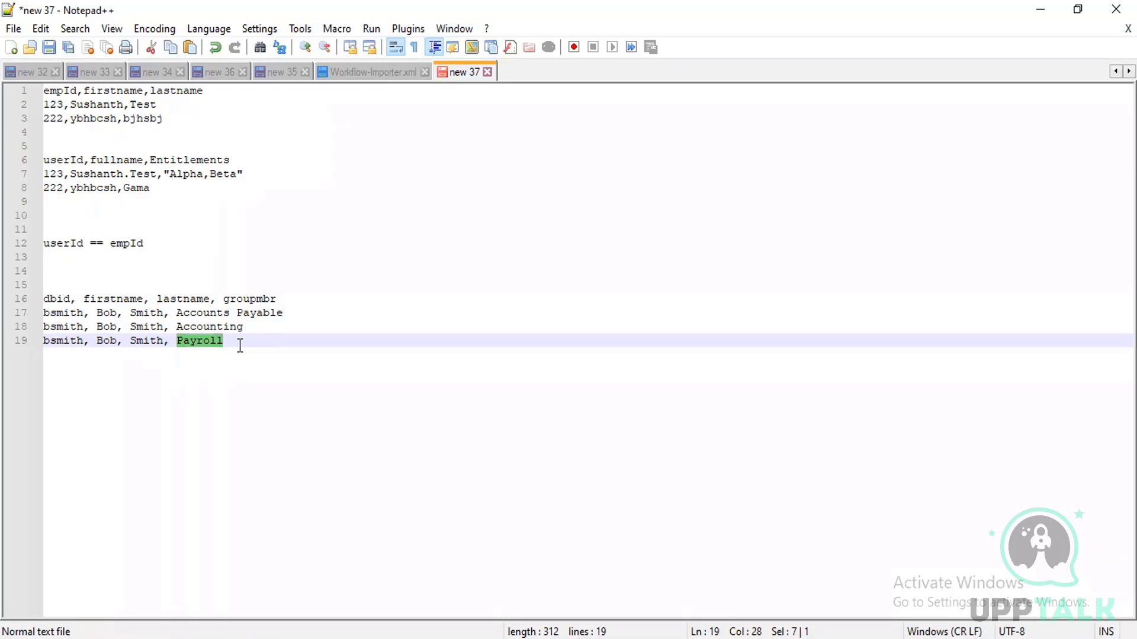
{"action": "left_click_drag", "start_coordinate": [283, 313], "coordinate": [36, 322]}
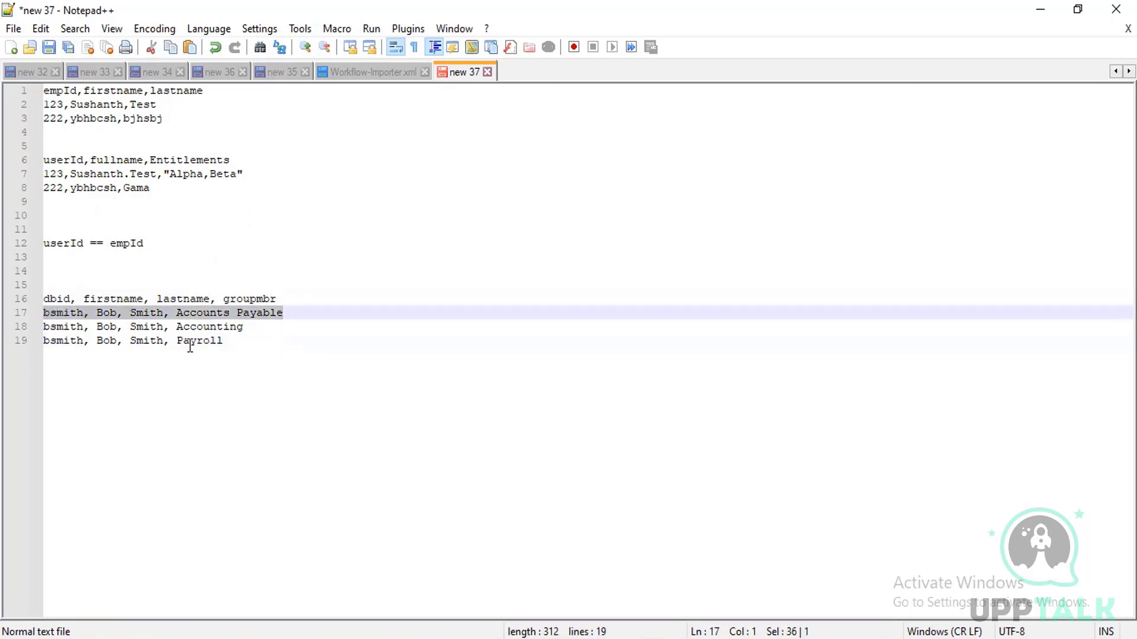
{"action": "left_click_drag", "start_coordinate": [242, 326], "coordinate": [33, 329]}
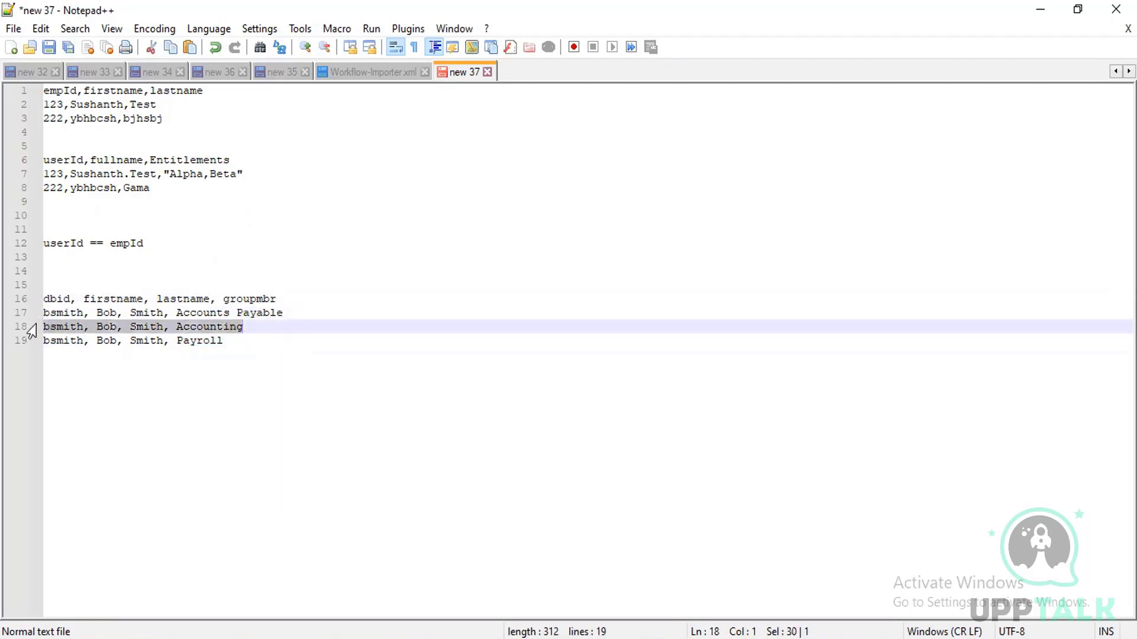
{"action": "left_click", "coordinate": [229, 344]}
{"action": "left_click_drag", "start_coordinate": [197, 347], "coordinate": [32, 364]}
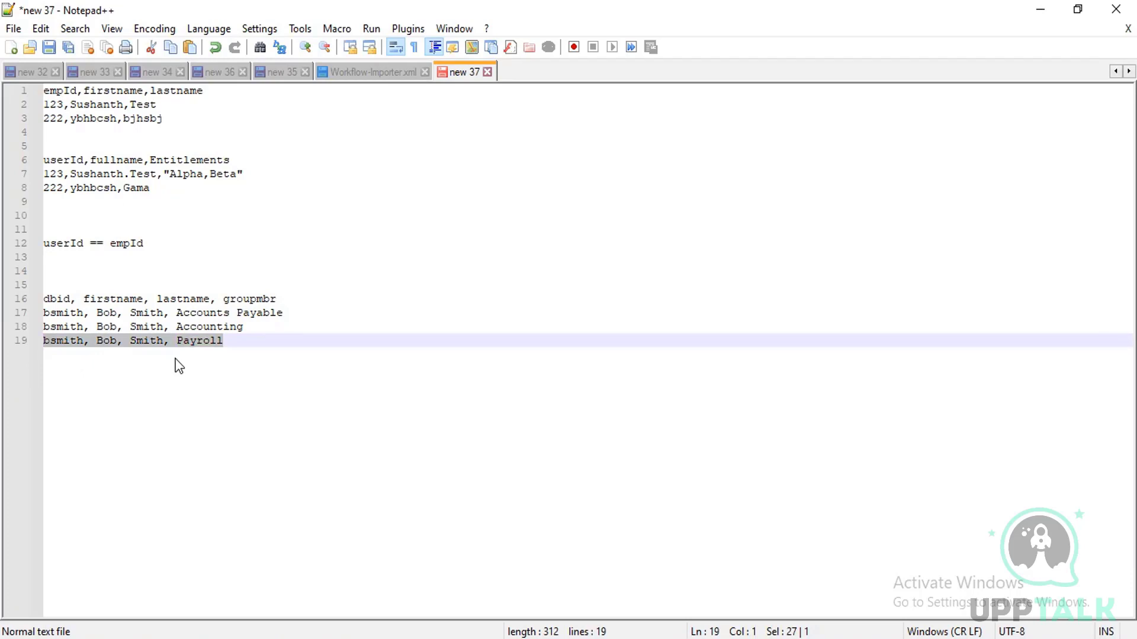
Compare the repeated user fields with the differing groupmbr values across the three pasted rows
{"action": "left_click_drag", "start_coordinate": [252, 323], "coordinate": [21, 314]}
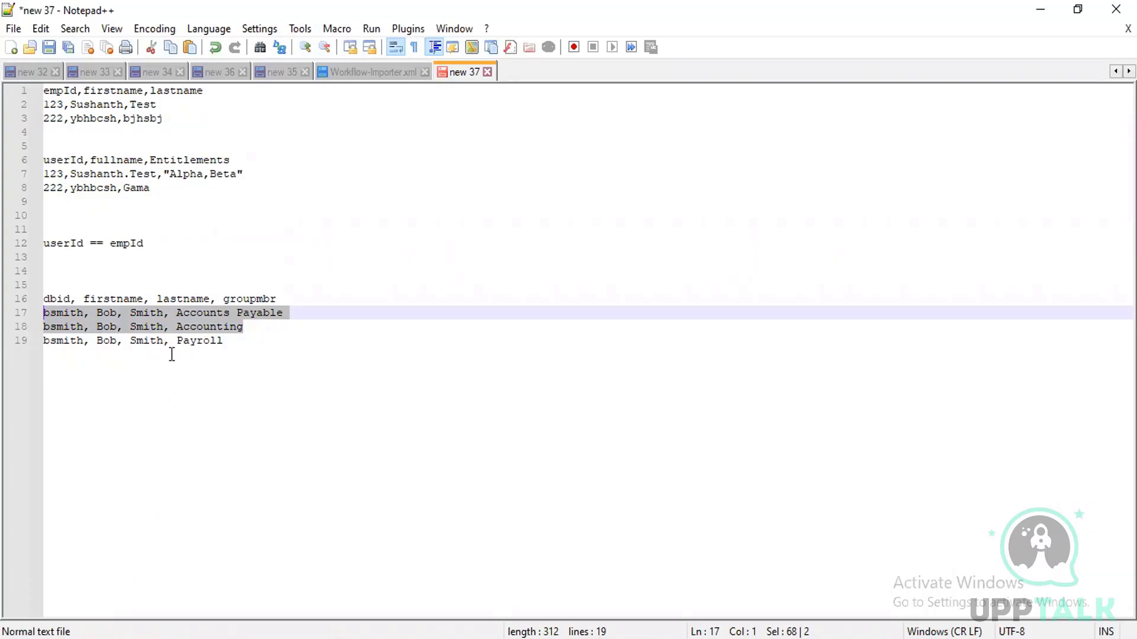
{"action": "left_click_drag", "start_coordinate": [164, 340], "coordinate": [45, 342]}
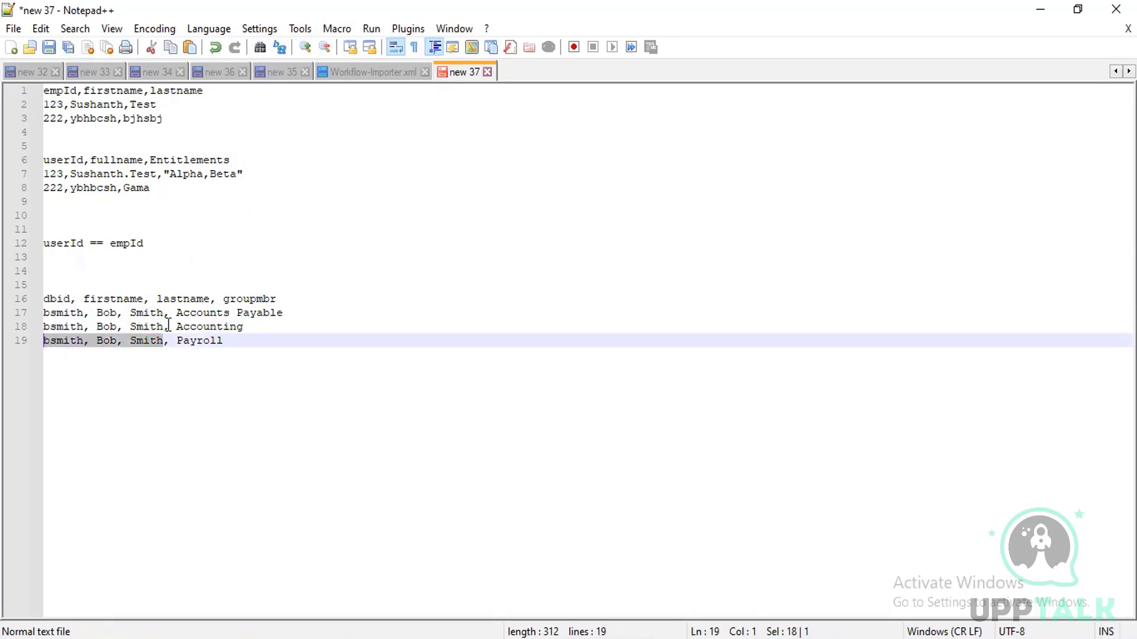
{"action": "left_click_drag", "start_coordinate": [176, 312], "coordinate": [196, 345]}
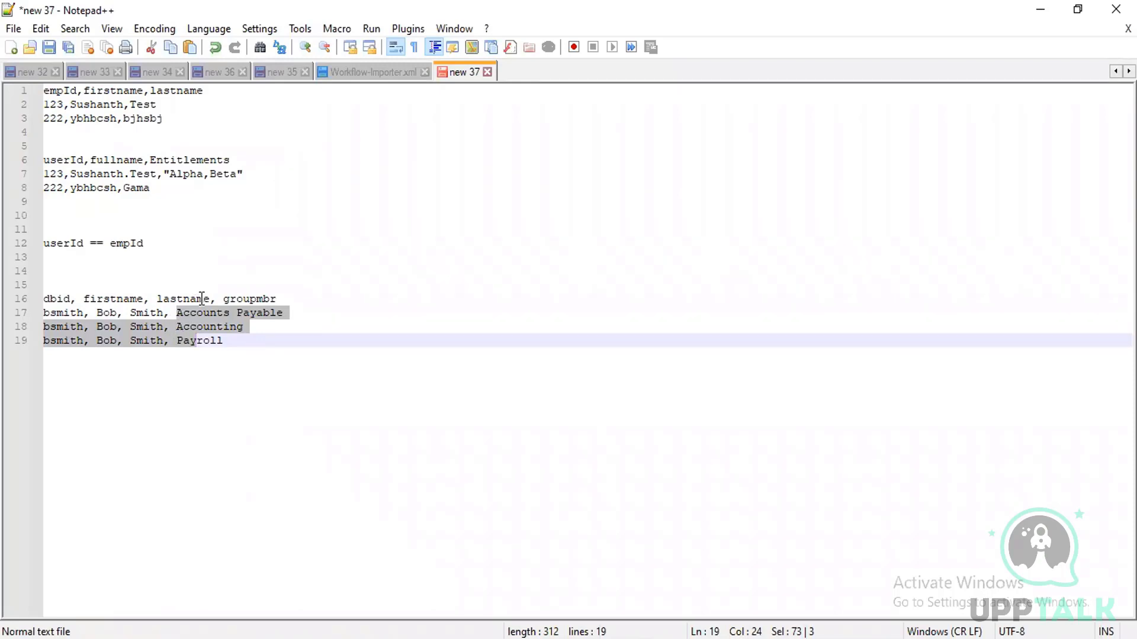
{"action": "left_click", "coordinate": [166, 329]}
{"action": "left_click_drag", "start_coordinate": [170, 312], "coordinate": [45, 312]}
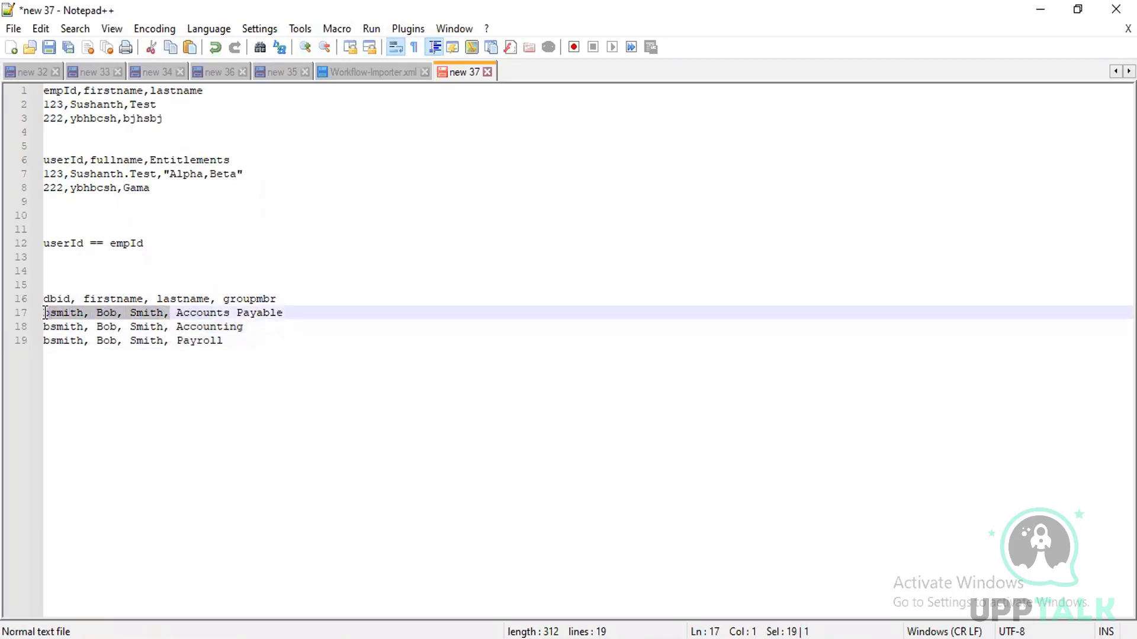
{"action": "left_click", "coordinate": [287, 312]}
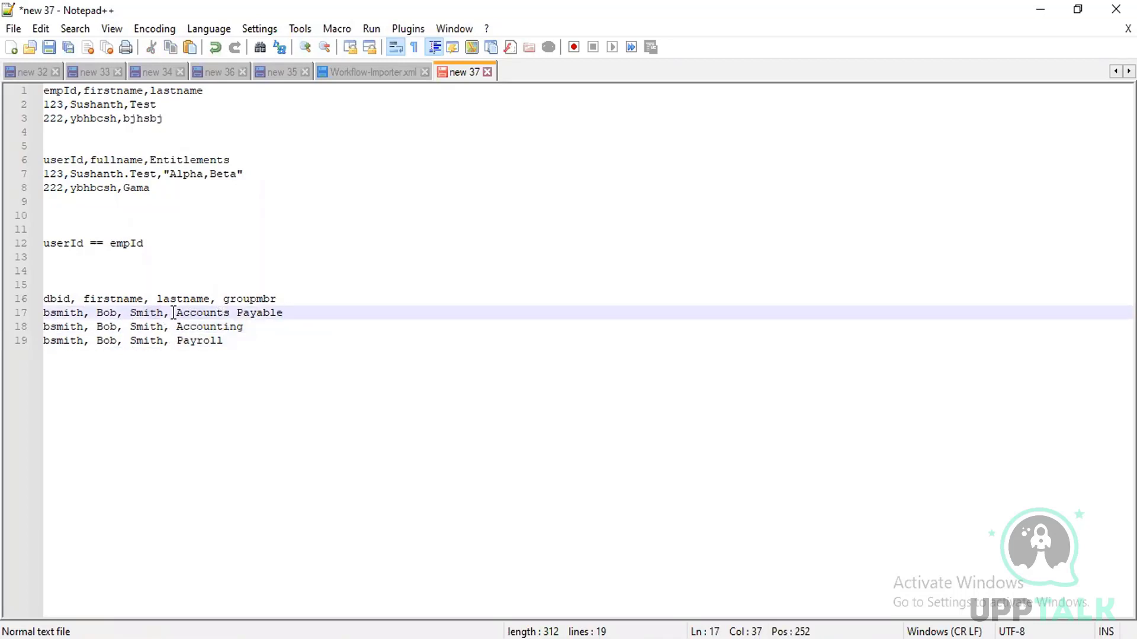
{"action": "left_click_drag", "start_coordinate": [177, 313], "coordinate": [275, 330]}
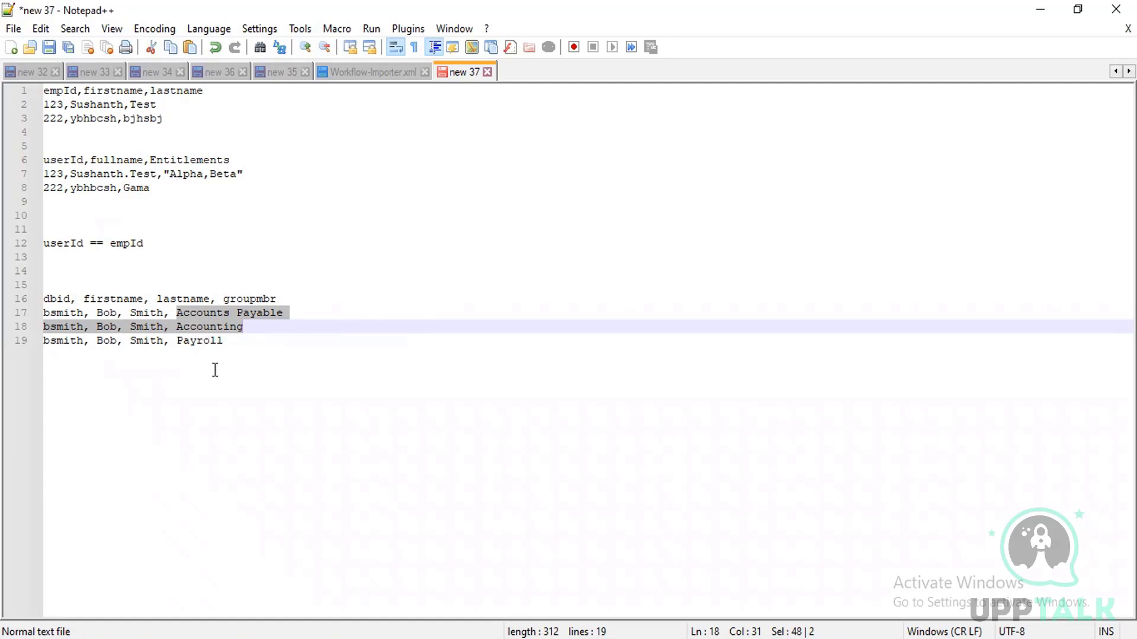
{"action": "left_click_drag", "start_coordinate": [237, 349], "coordinate": [34, 309]}
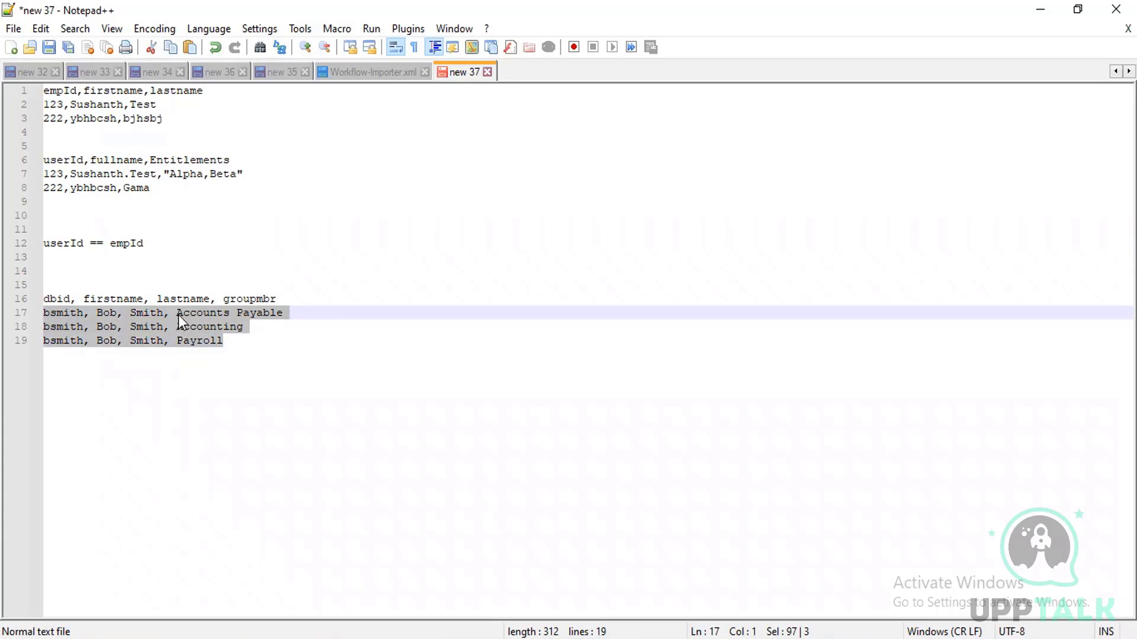
{"action": "left_click", "coordinate": [226, 372]}
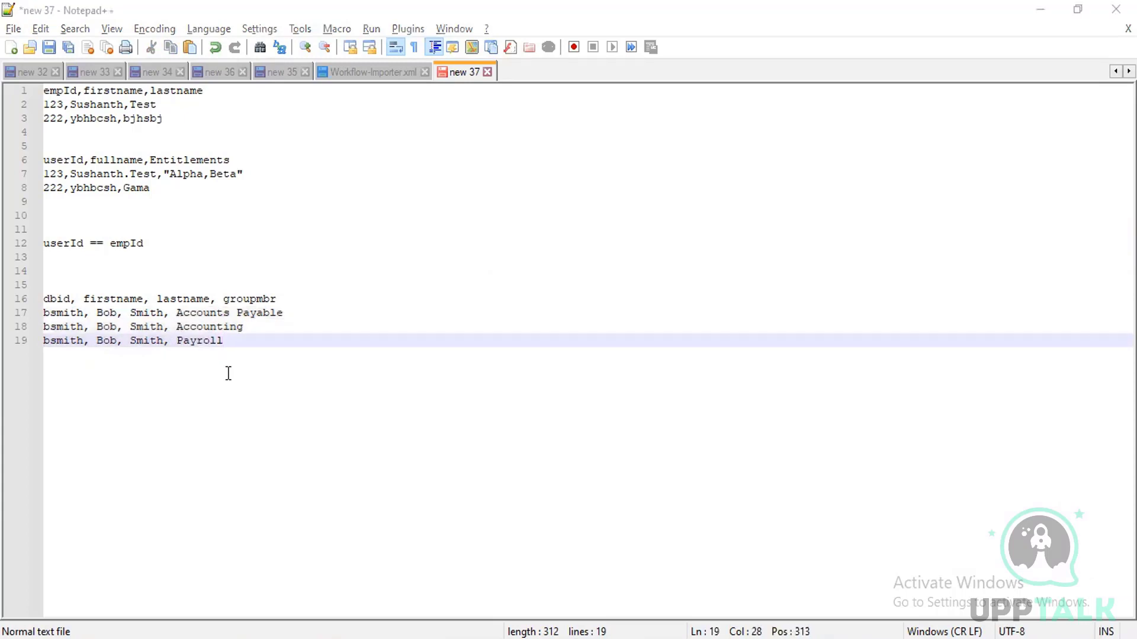
Check the Merging slide in Acrobat, and add five line breaks after the Payroll row in Notepad++
{"action": "key", "text": "alt+Tab"}
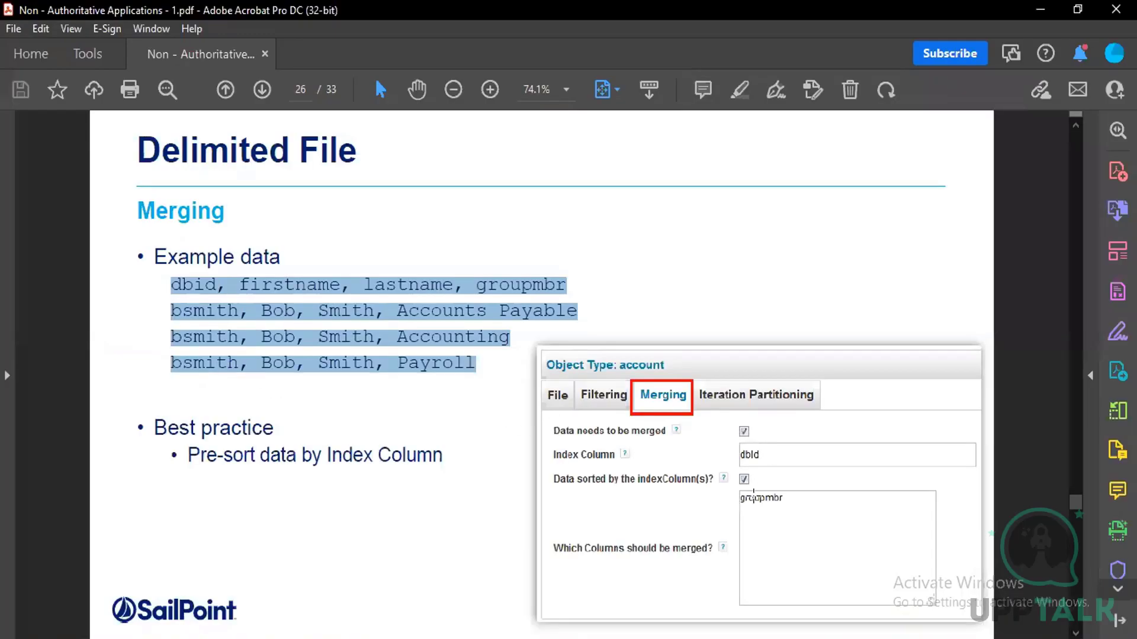
{"action": "key", "text": "alt+Tab"}
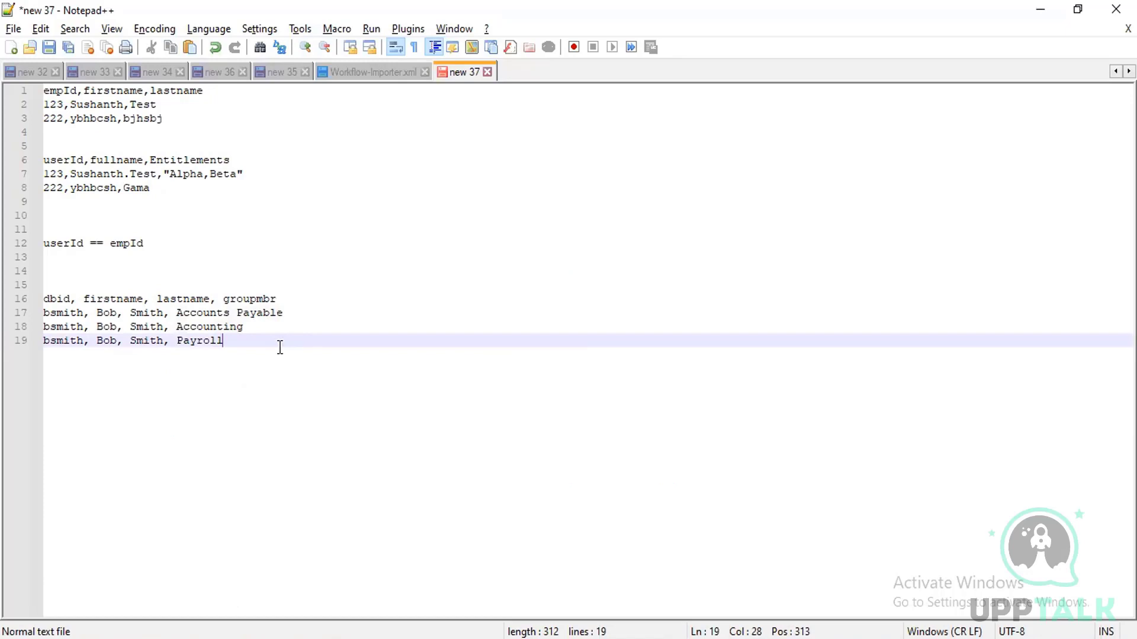
{"action": "key", "text": "Return"}
{"action": "key", "text": "Return"}
{"action": "key", "text": "Return"}
{"action": "key", "text": "Return"}
{"action": "key", "text": "Return"}
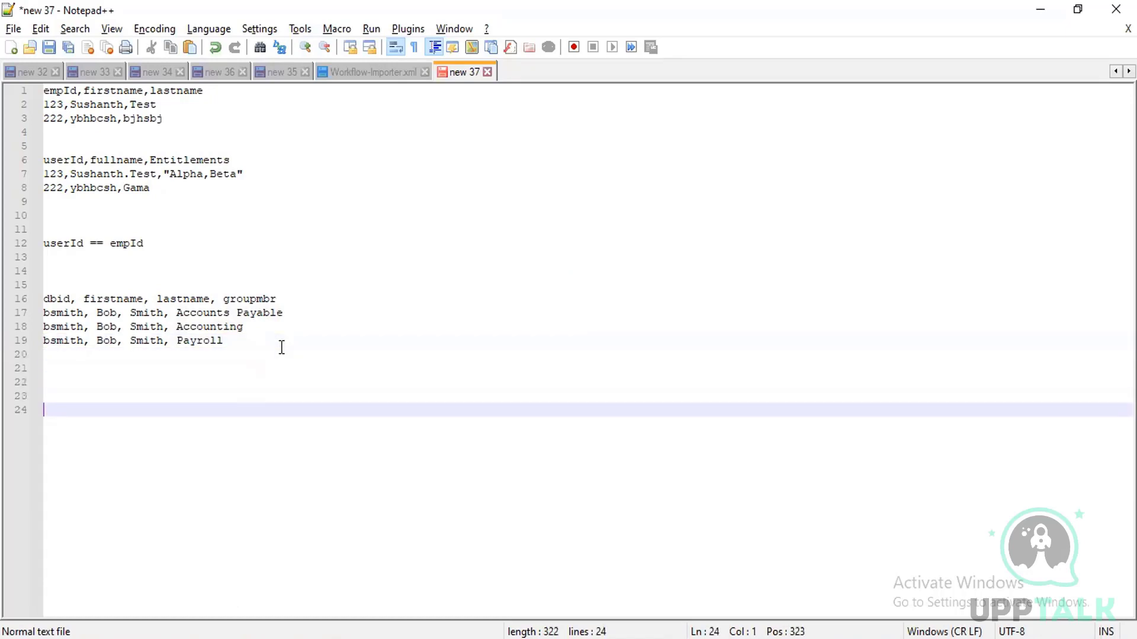
Switch to the Merging slide in Acrobat and examine the dbid index column and the groupmbr column to merge
{"action": "key", "text": "alt+Tab"}
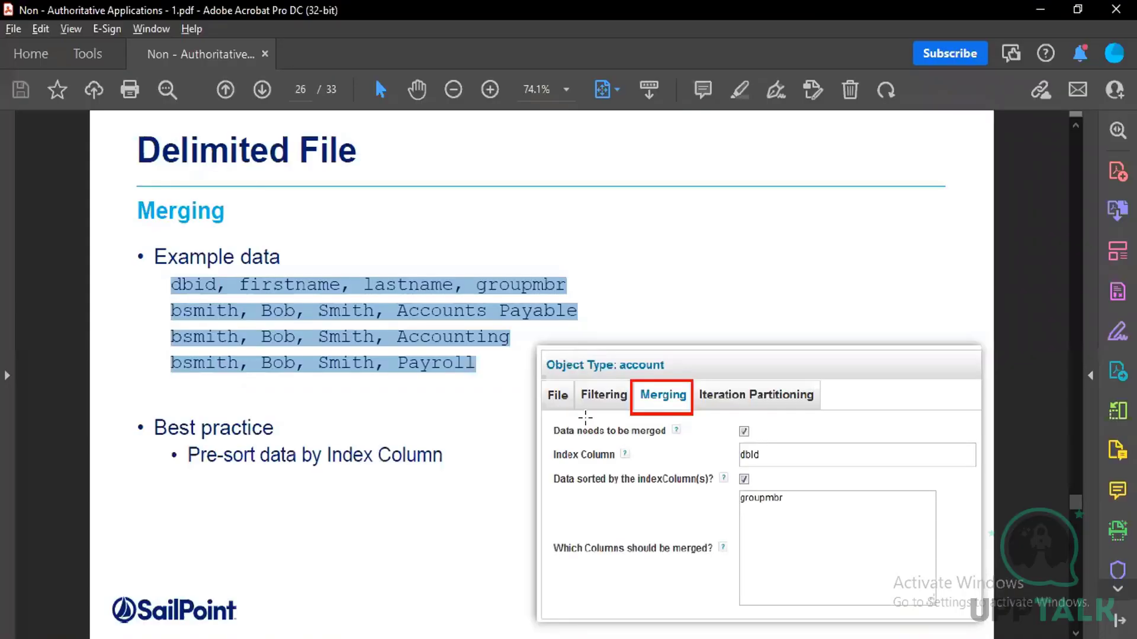
{"action": "left_click", "coordinate": [640, 481]}
{"action": "left_click", "coordinate": [641, 481]}
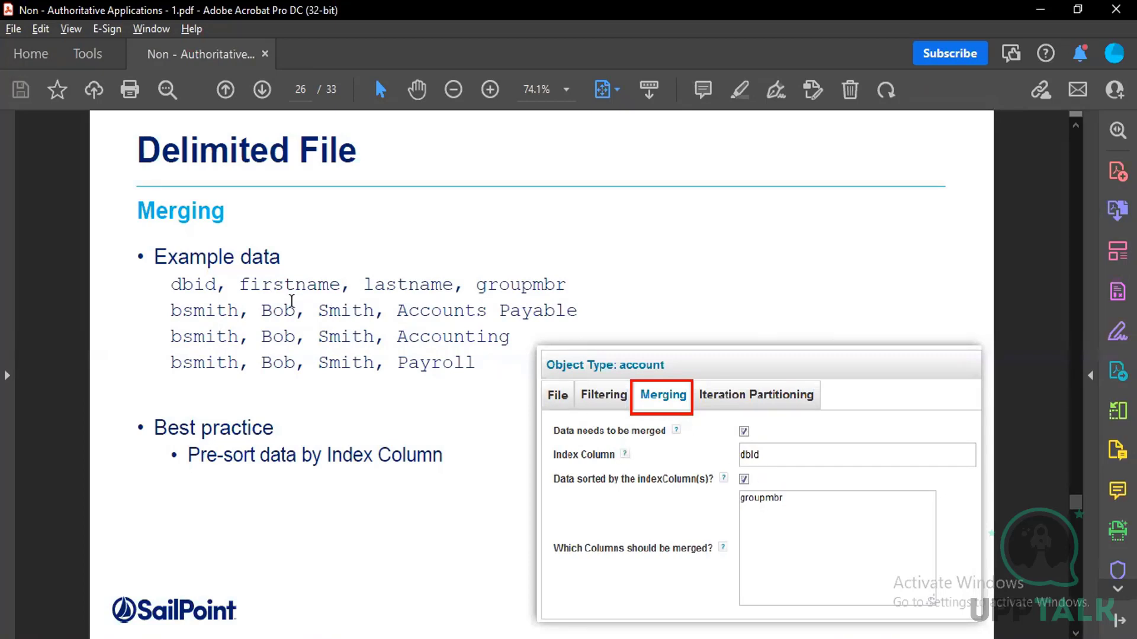
{"action": "left_click_drag", "start_coordinate": [217, 298], "coordinate": [155, 256]}
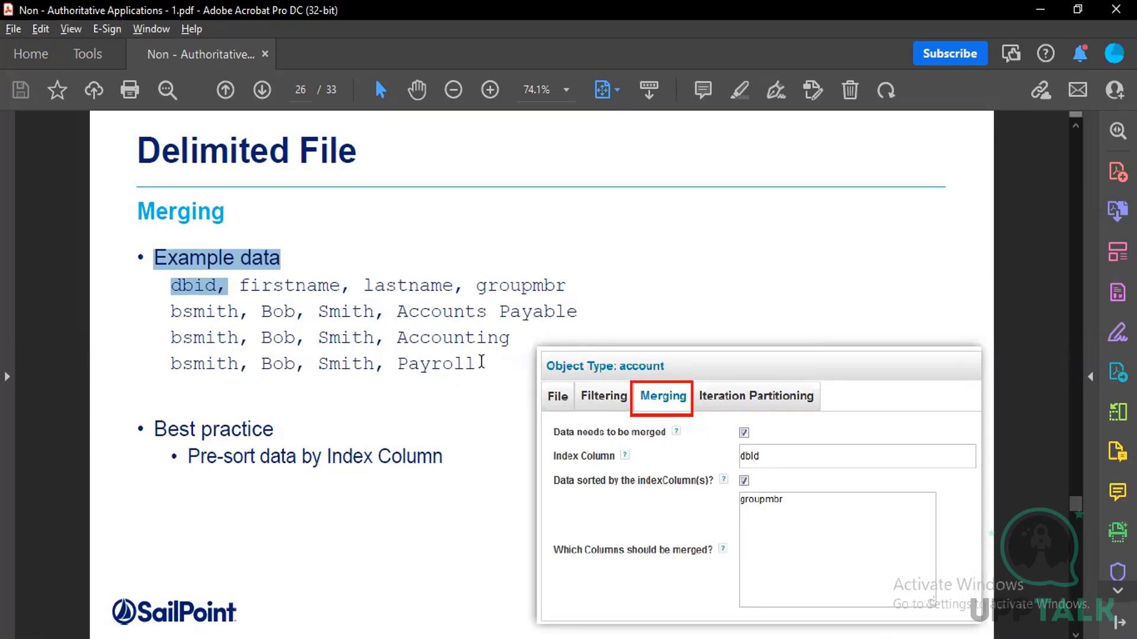
{"action": "left_click_drag", "start_coordinate": [476, 286], "coordinate": [567, 288]}
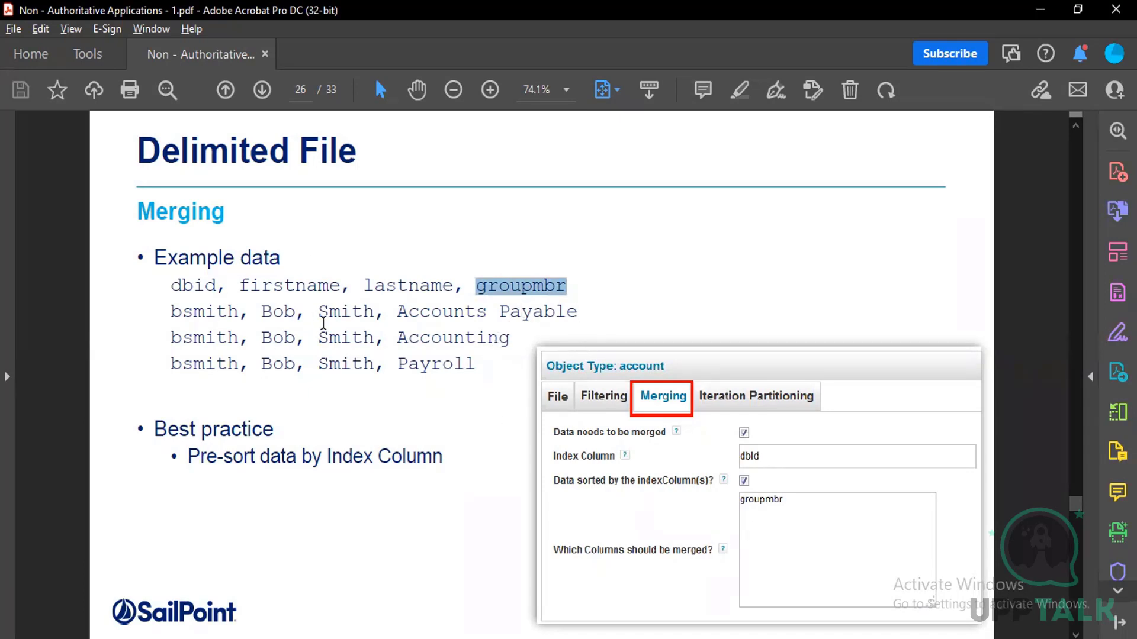
{"action": "mouse_move", "coordinate": [530, 294]}
Back in Notepad++, append Accounting and Payroll to the end of the Accounts Payable row, separated by commas
{"action": "key", "text": "alt+Tab"}
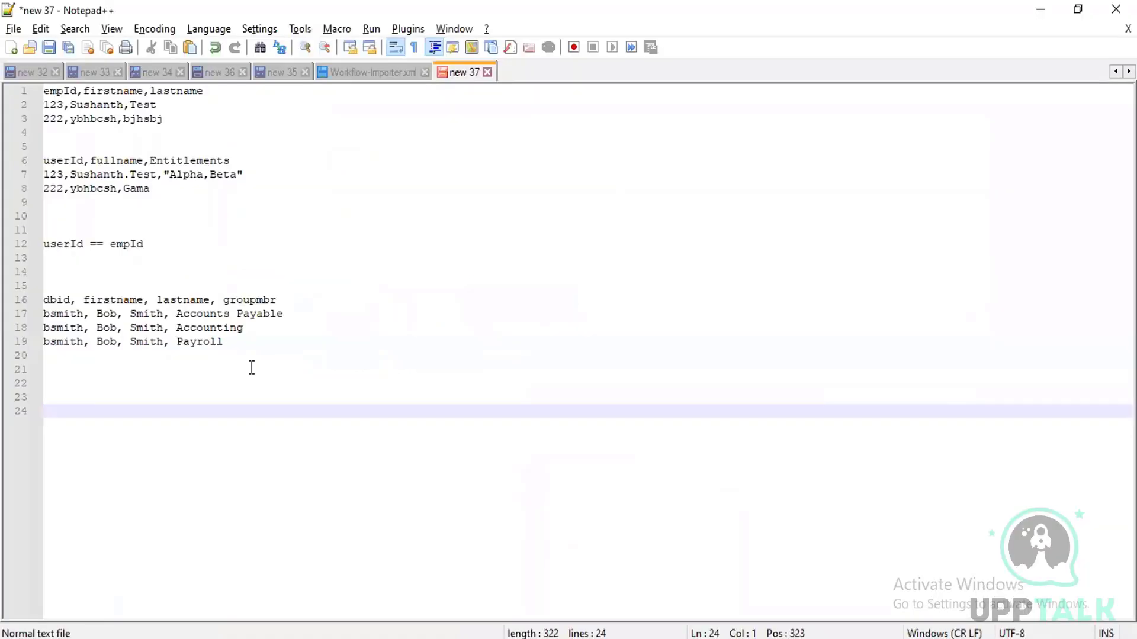
{"action": "double_click", "coordinate": [210, 328]}
{"action": "key", "text": "ctrl+c"}
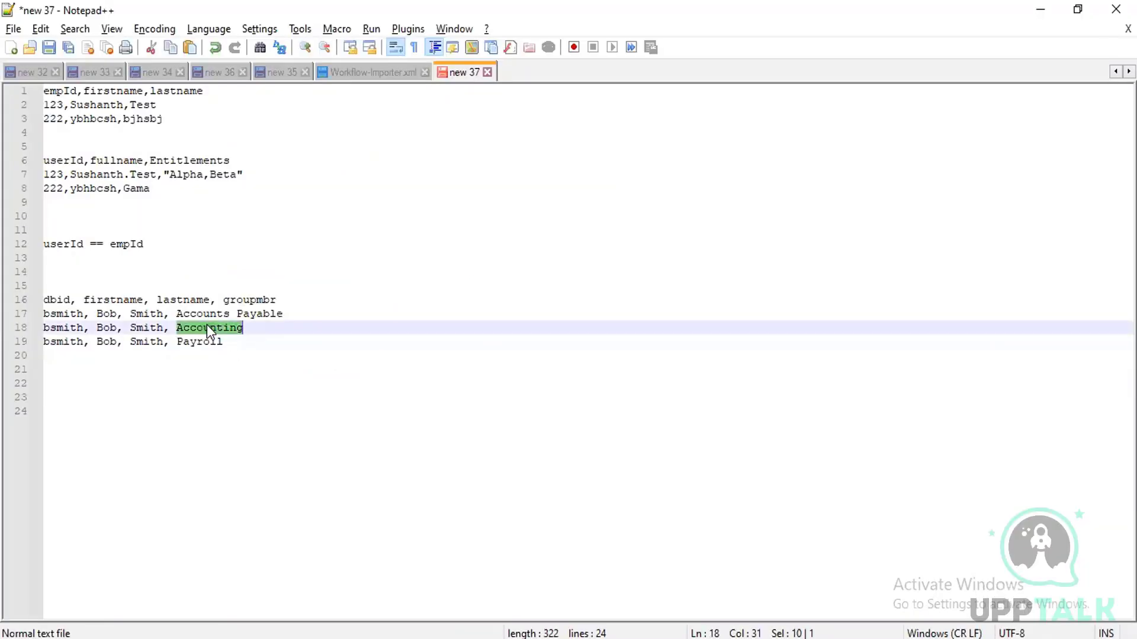
{"action": "left_click", "coordinate": [305, 316]}
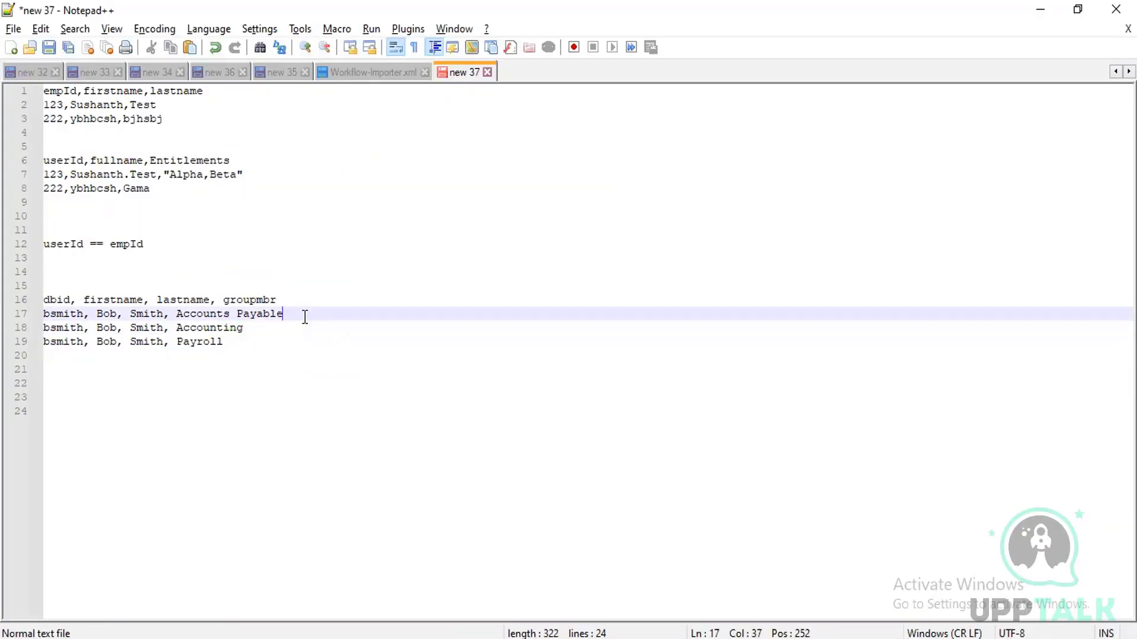
{"action": "type", "text": ","}
{"action": "key", "text": "ctrl+v"}
{"action": "left_click", "coordinate": [208, 338]}
{"action": "double_click", "coordinate": [209, 340]}
{"action": "key", "text": "ctrl+c"}
{"action": "left_click", "coordinate": [360, 315]}
{"action": "type", "text": ","}
{"action": "key", "text": "ctrl+v"}
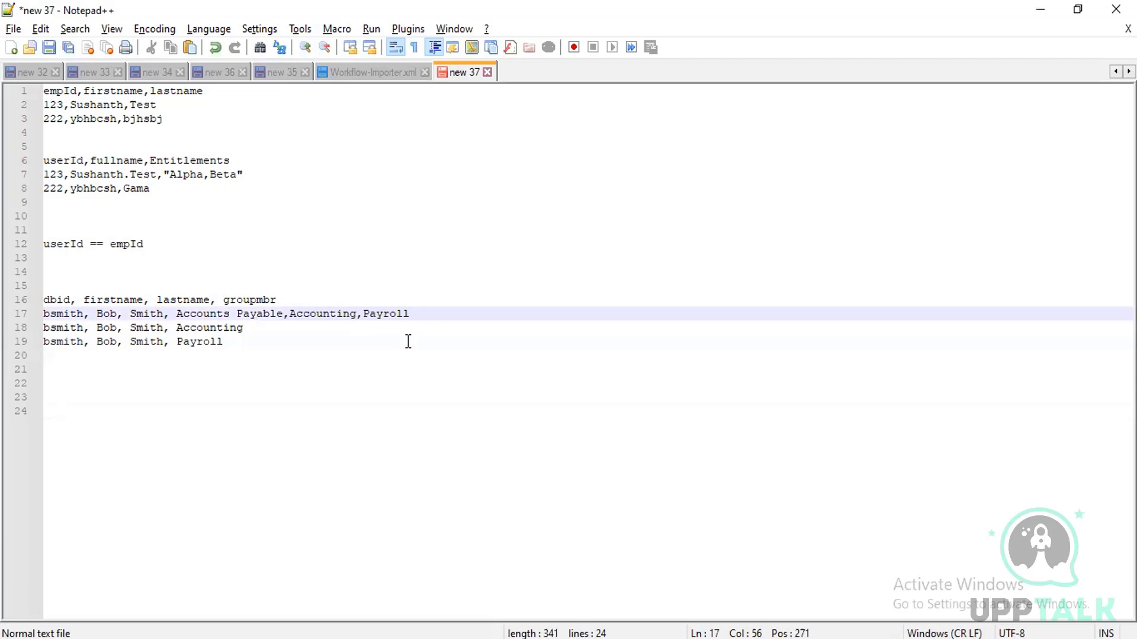
Enclose the combined list Accounts Payable,Accounting,Payroll in double quotes
{"action": "type", "text": "\""}
{"action": "left_click", "coordinate": [176, 313]}
{"action": "type", "text": "\""}
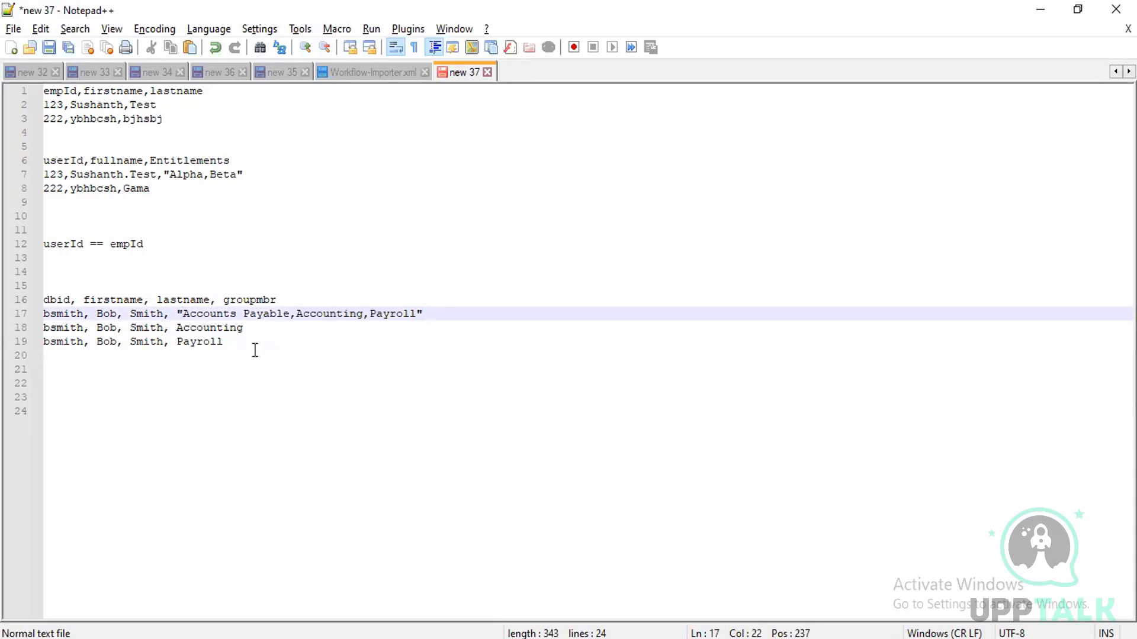
Delete the separate Accounting and Payroll rows with the leftover empty line, and highlight the groupmbr header and its merged value
{"action": "left_click_drag", "start_coordinate": [255, 350], "coordinate": [30, 326]}
{"action": "key", "text": "Delete"}
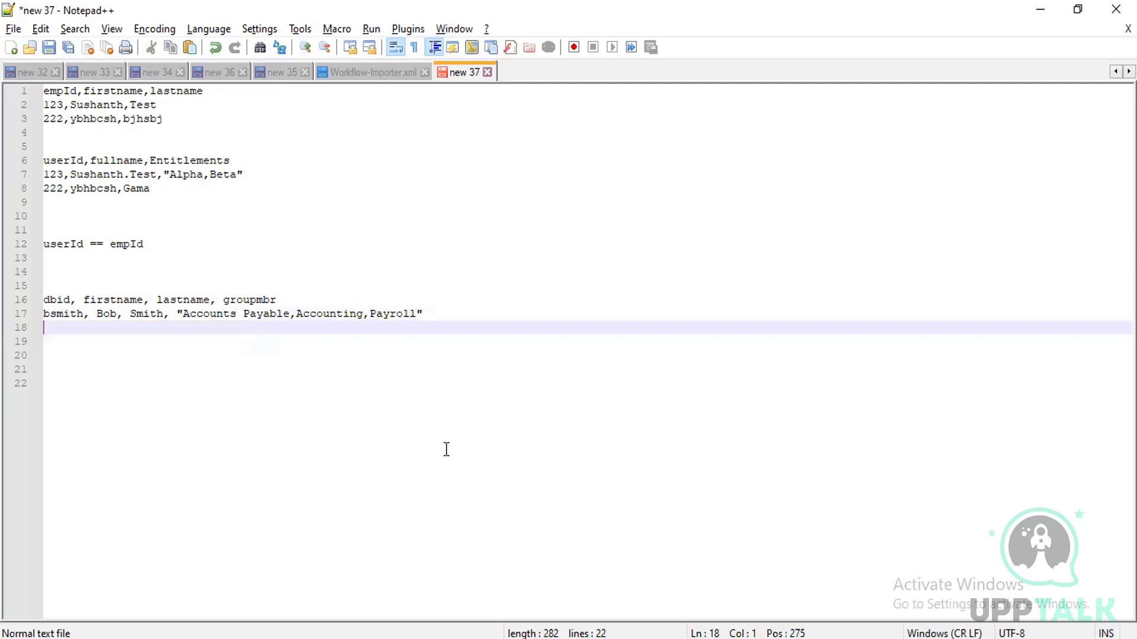
{"action": "key", "text": "BackSpace"}
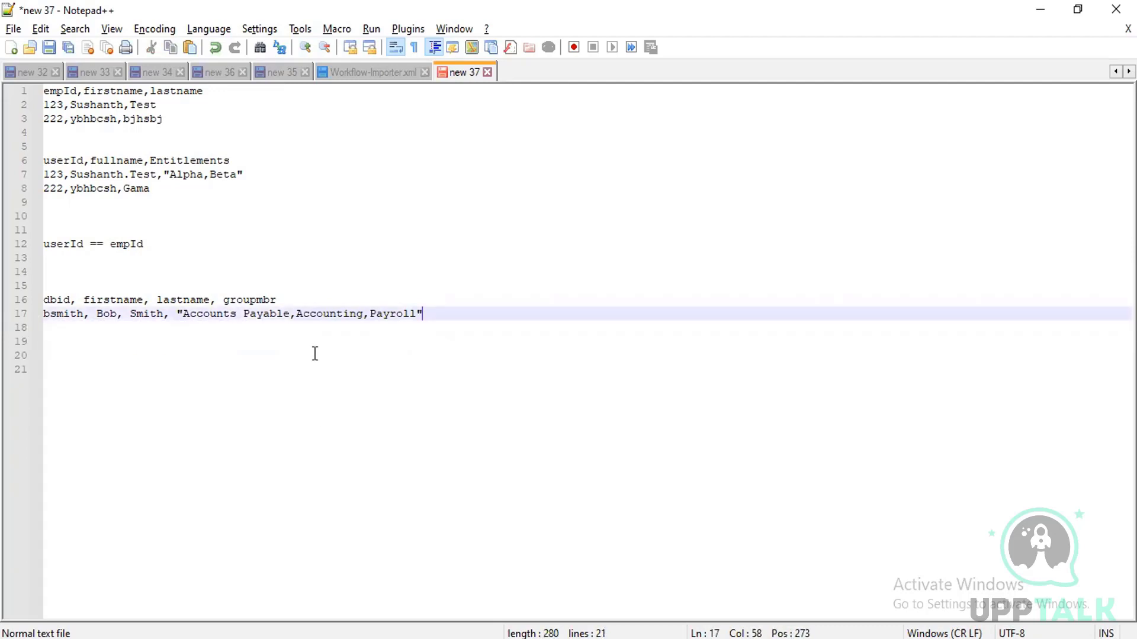
{"action": "double_click", "coordinate": [254, 299]}
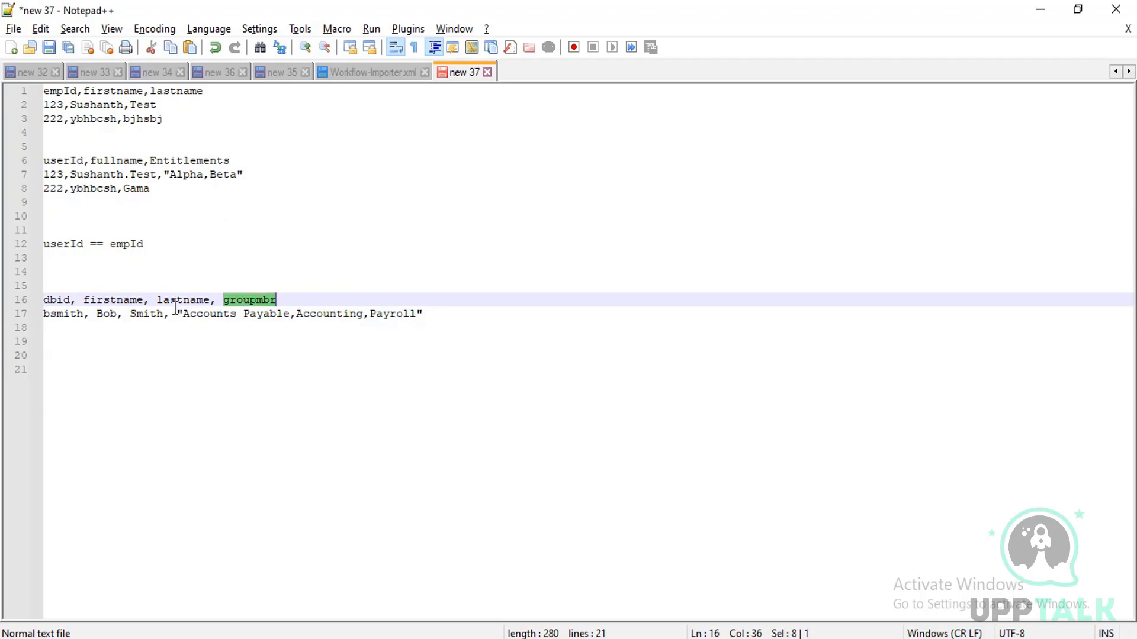
{"action": "left_click_drag", "start_coordinate": [177, 313], "coordinate": [425, 317]}
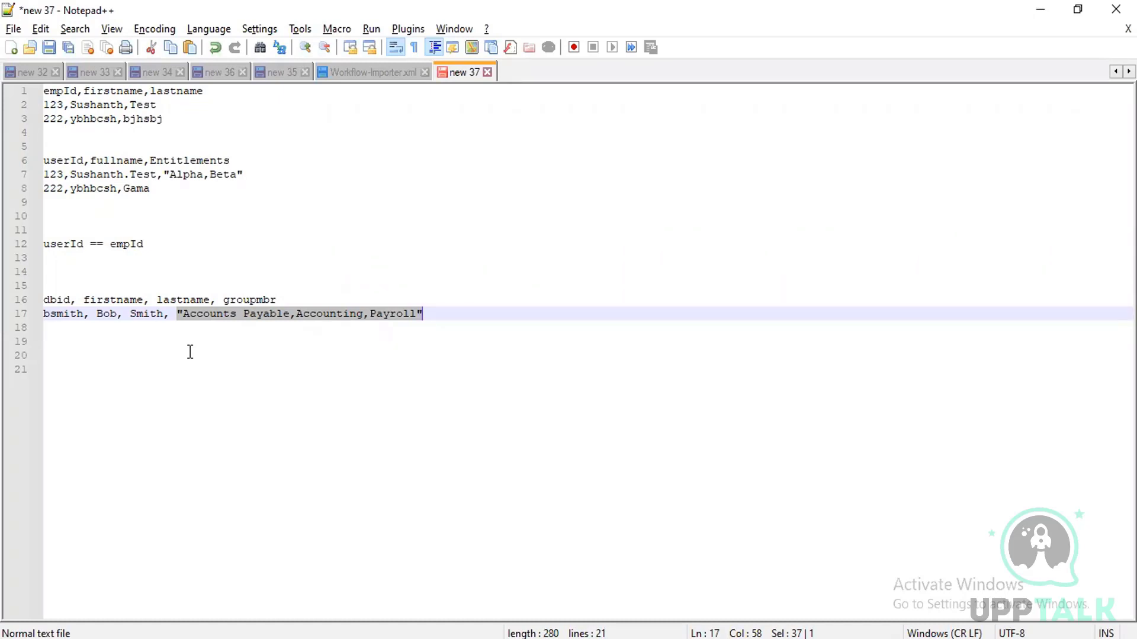
Switch to the Acrobat slides and move on to the Connector Rules slide to examine what each rule does
{"action": "left_click", "coordinate": [355, 638]}
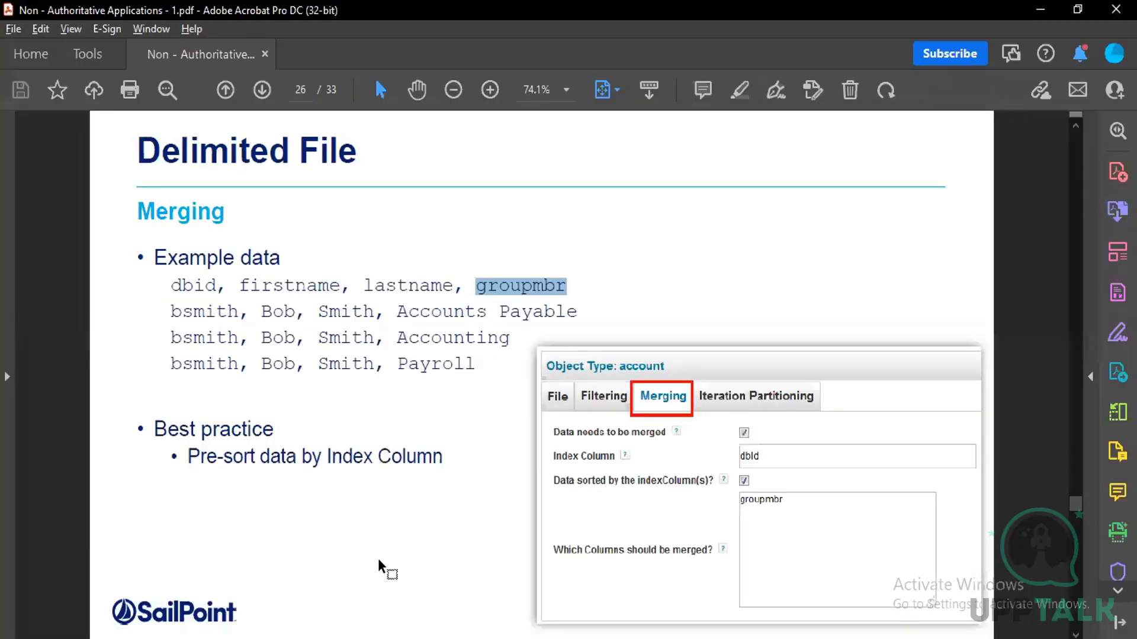
{"action": "scroll", "coordinate": [378, 559], "scroll_direction": "down", "scroll_amount": 1}
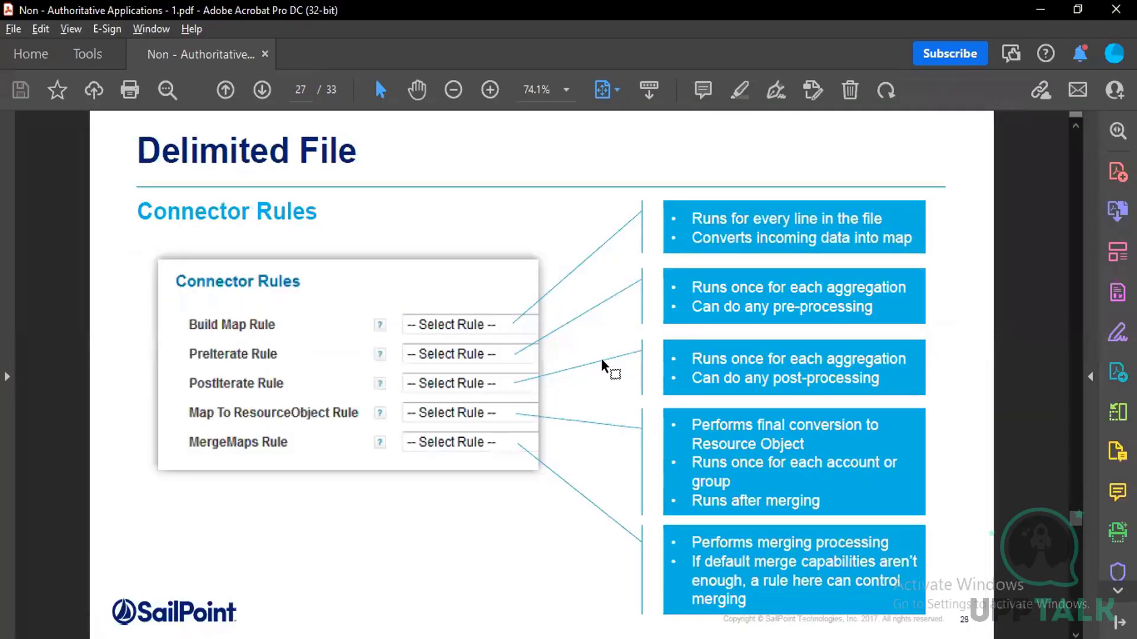
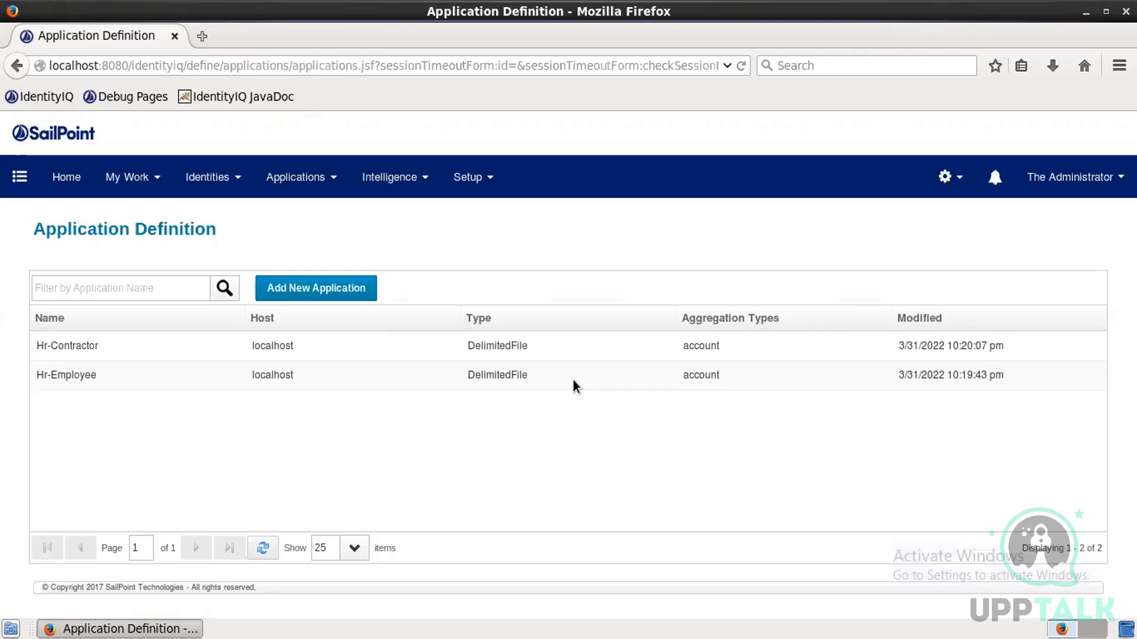
In the training machine's file browser, display the contents of Finance-users.csv from ImplementerTraining/data in a maximized text editor window
{"action": "left_click", "coordinate": [11, 629]}
{"action": "double_click", "coordinate": [68, 84]}
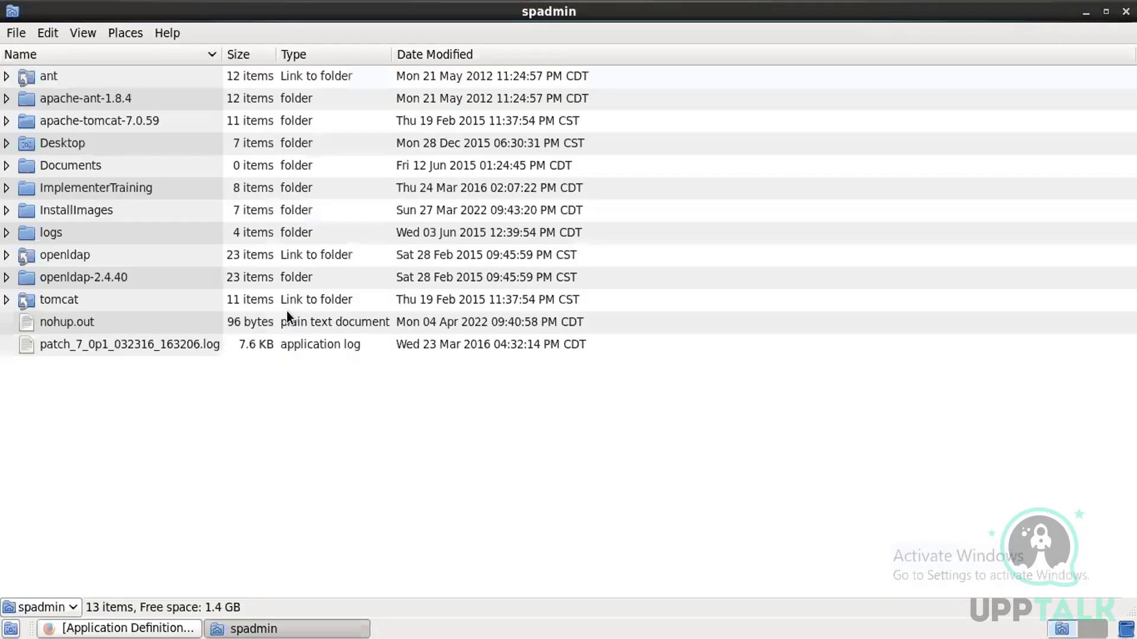
{"action": "double_click", "coordinate": [97, 191]}
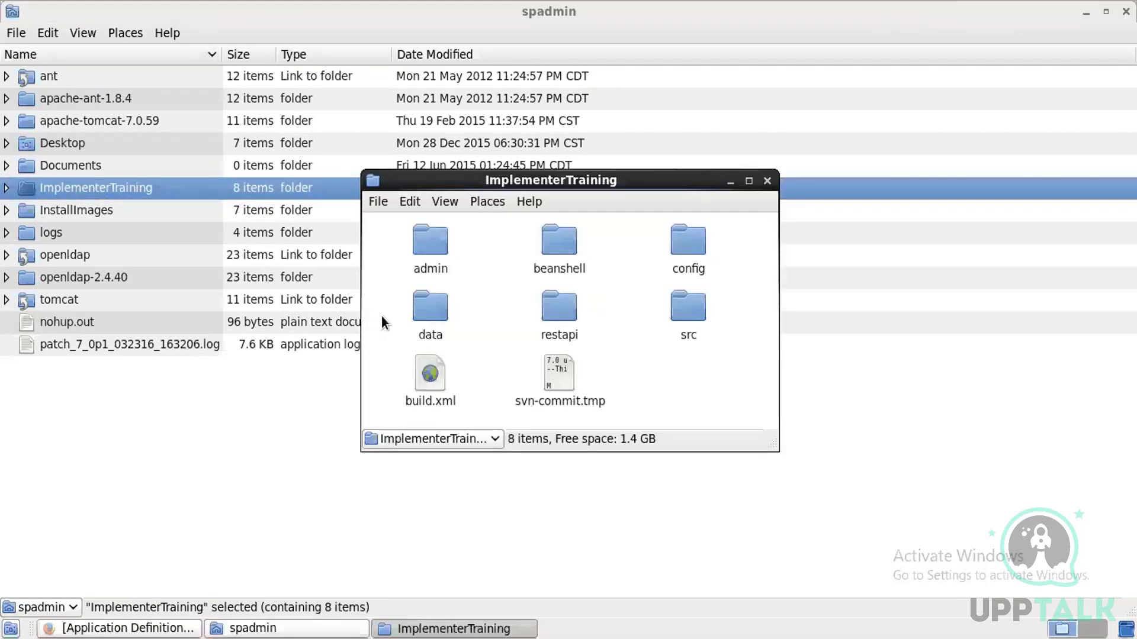
{"action": "double_click", "coordinate": [441, 310]}
{"action": "double_click", "coordinate": [442, 310]}
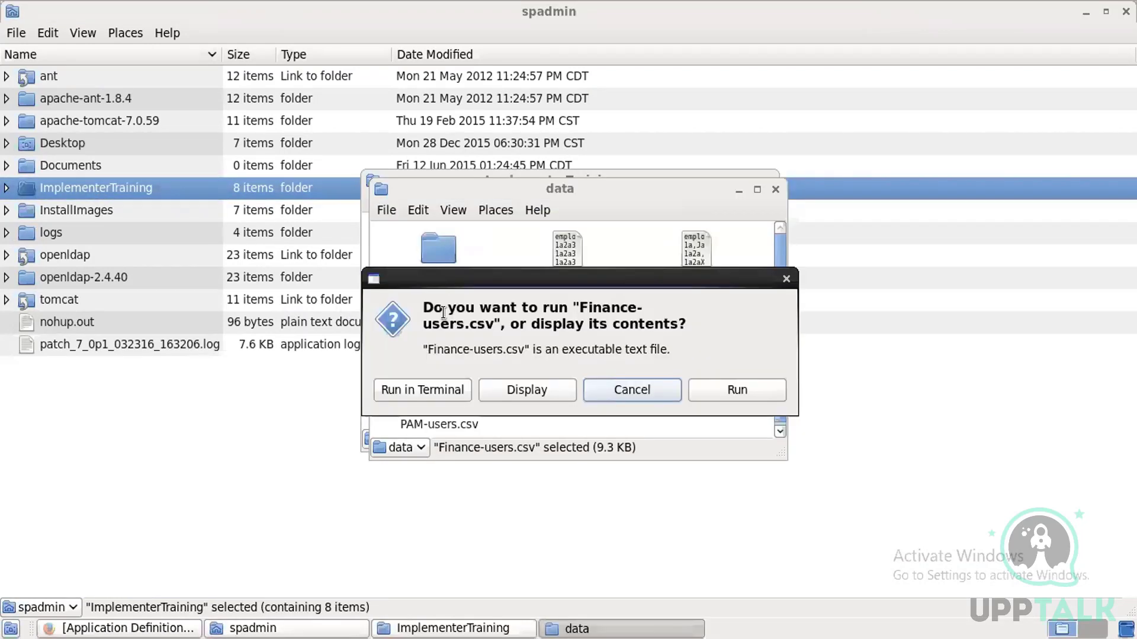
{"action": "left_click", "coordinate": [526, 391]}
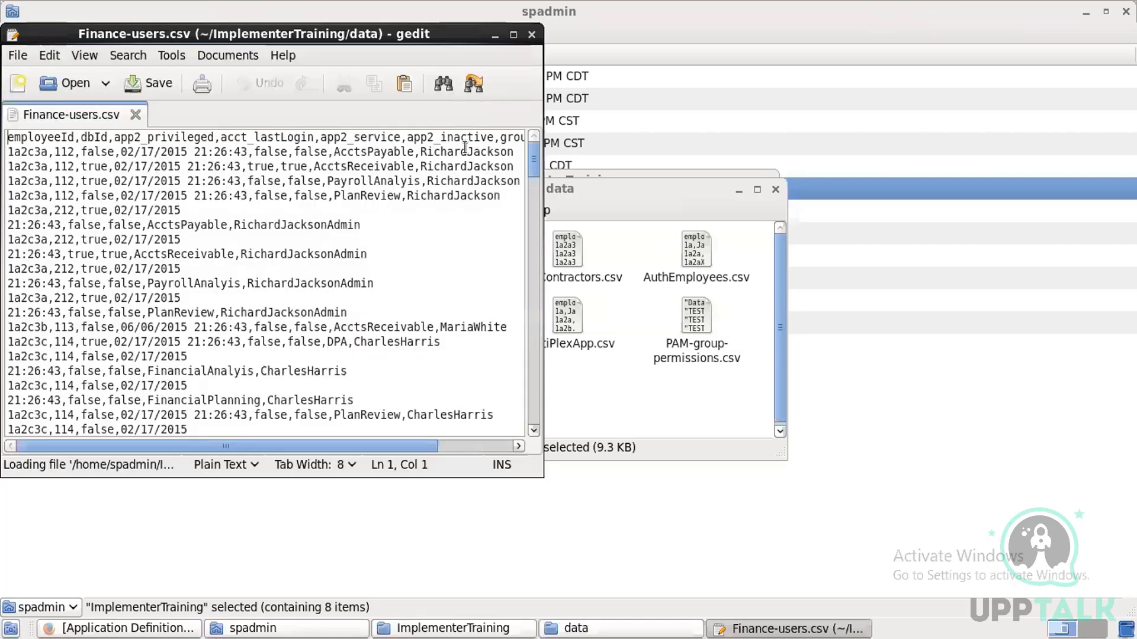
{"action": "left_click", "coordinate": [513, 34]}
Examine the rows of Finance-users.csv, highlighting the dbId value and the rows that share dbId 112
{"action": "left_click_drag", "start_coordinate": [545, 451], "coordinate": [8, 79]}
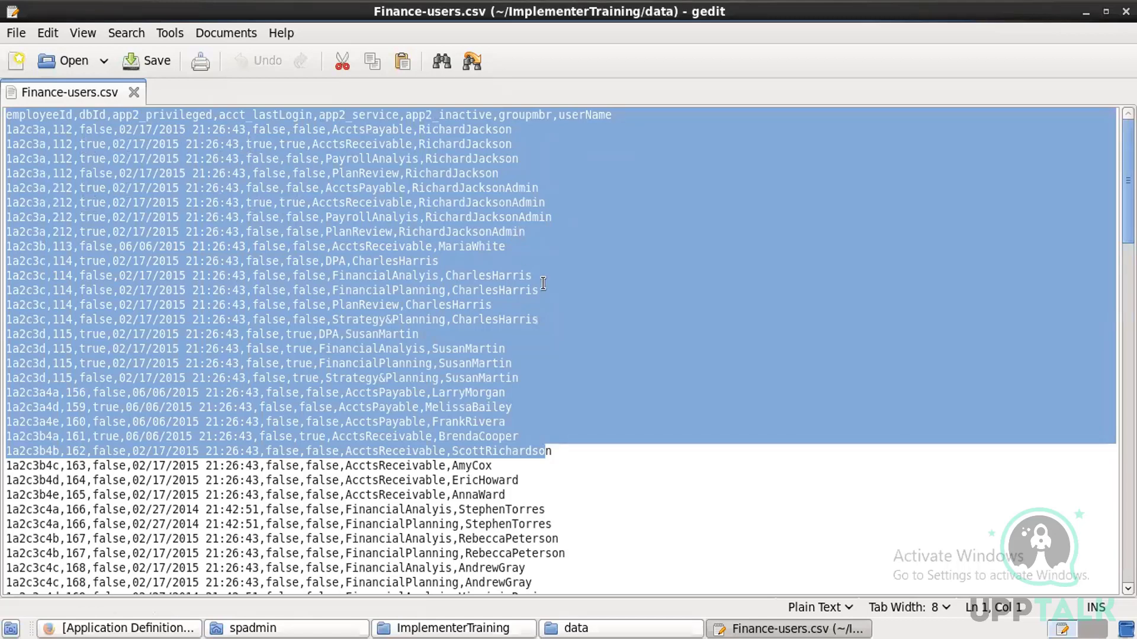
{"action": "left_click", "coordinate": [386, 263]}
{"action": "double_click", "coordinate": [62, 131]}
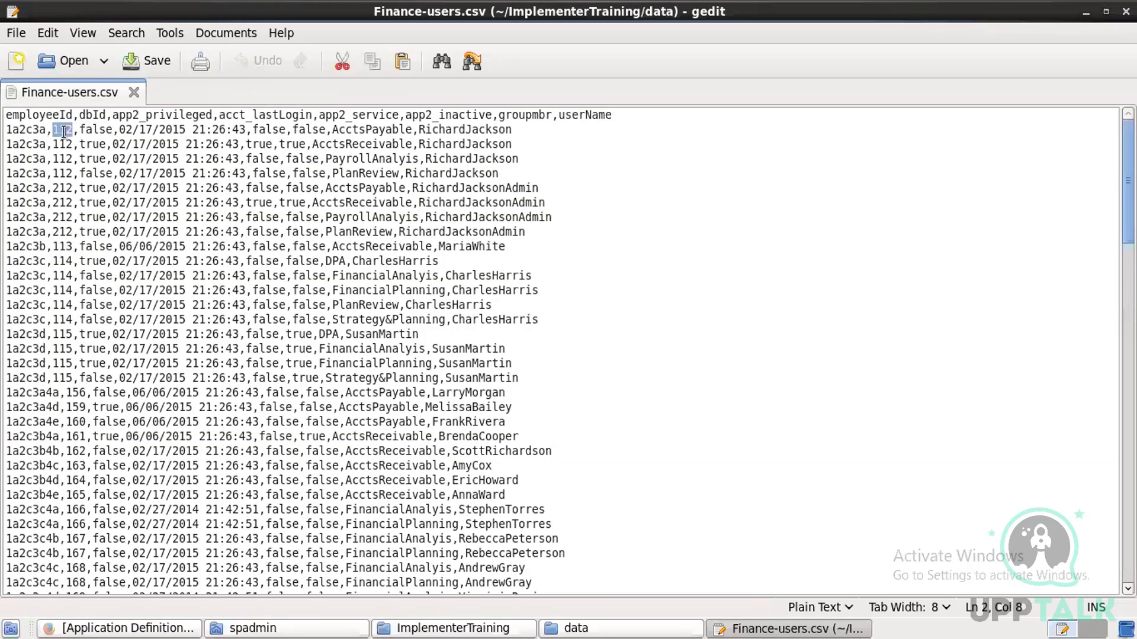
{"action": "left_click", "coordinate": [38, 126]}
{"action": "triple_click", "coordinate": [38, 126]}
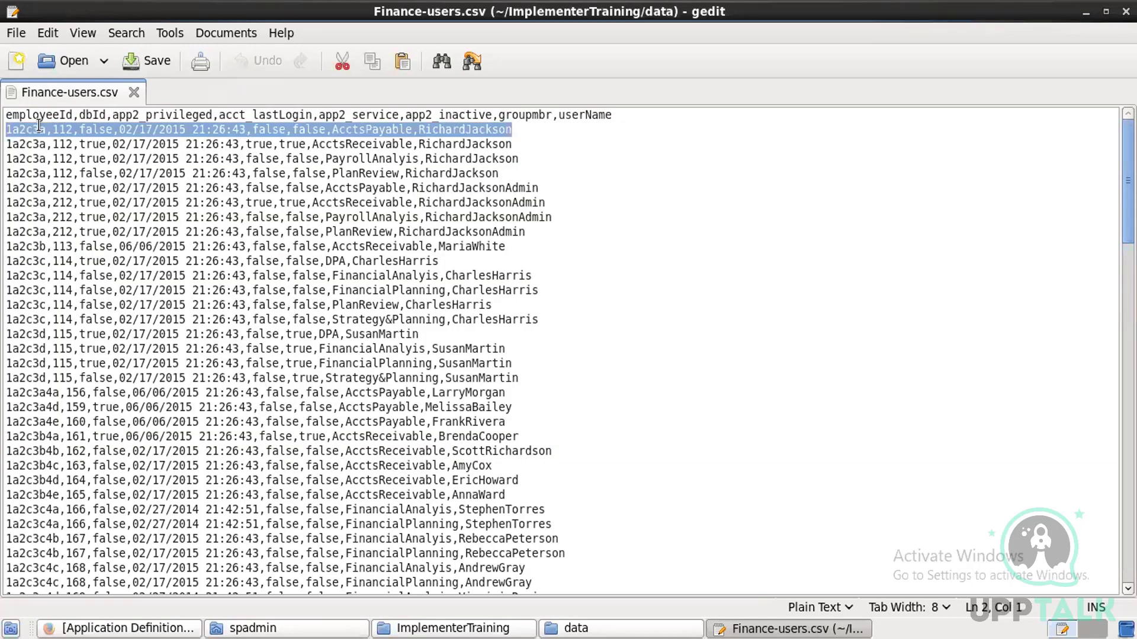
{"action": "left_click", "coordinate": [67, 154]}
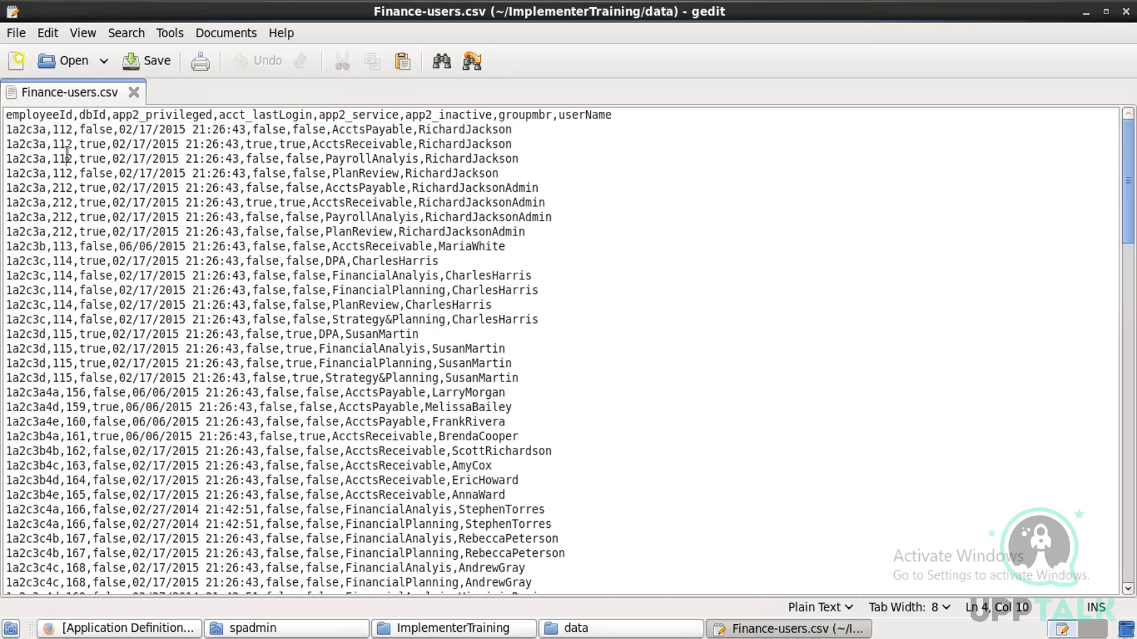
{"action": "left_click", "coordinate": [25, 129]}
{"action": "double_click", "coordinate": [69, 131]}
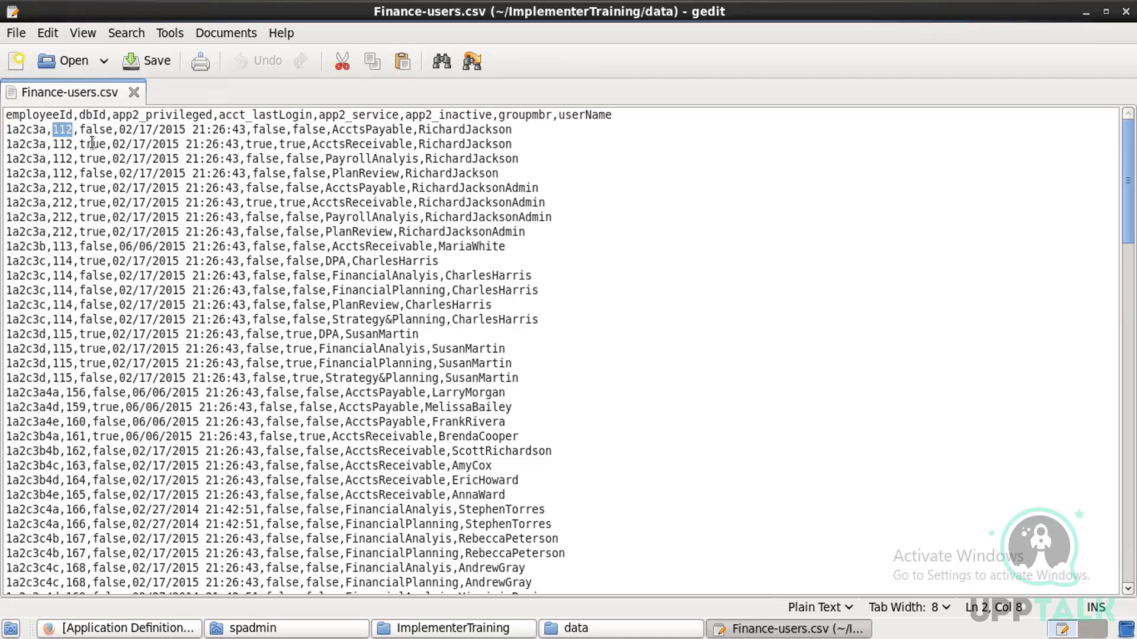
{"action": "left_click_drag", "start_coordinate": [500, 173], "coordinate": [10, 129]}
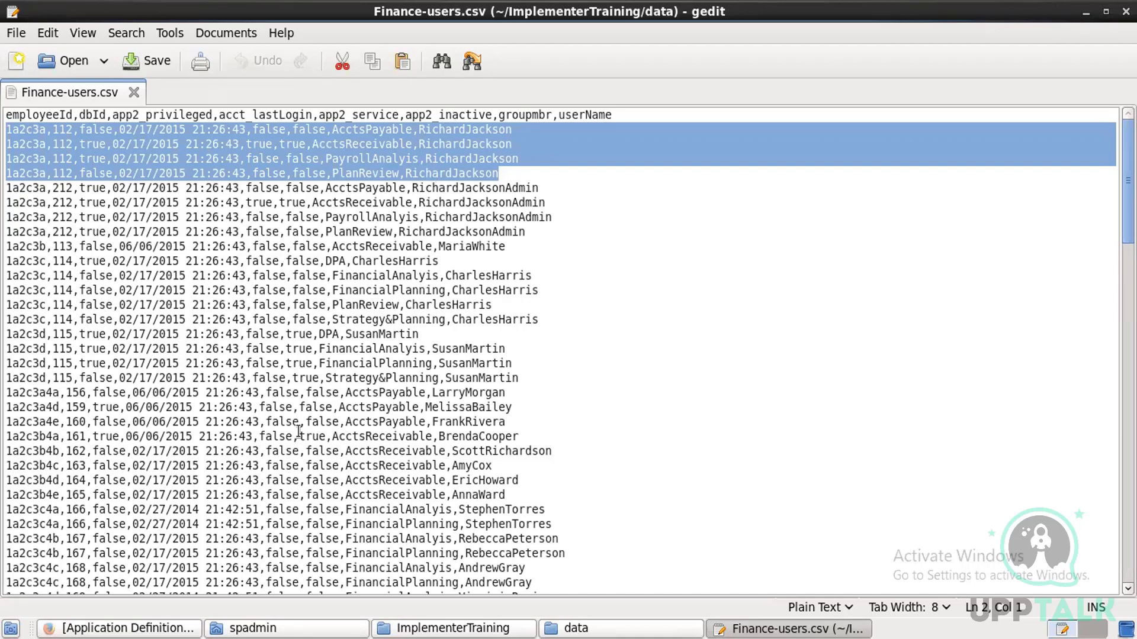
Switch to IdentityIQ in Firefox and add a new application named Finance Application
{"action": "left_click", "coordinate": [159, 627]}
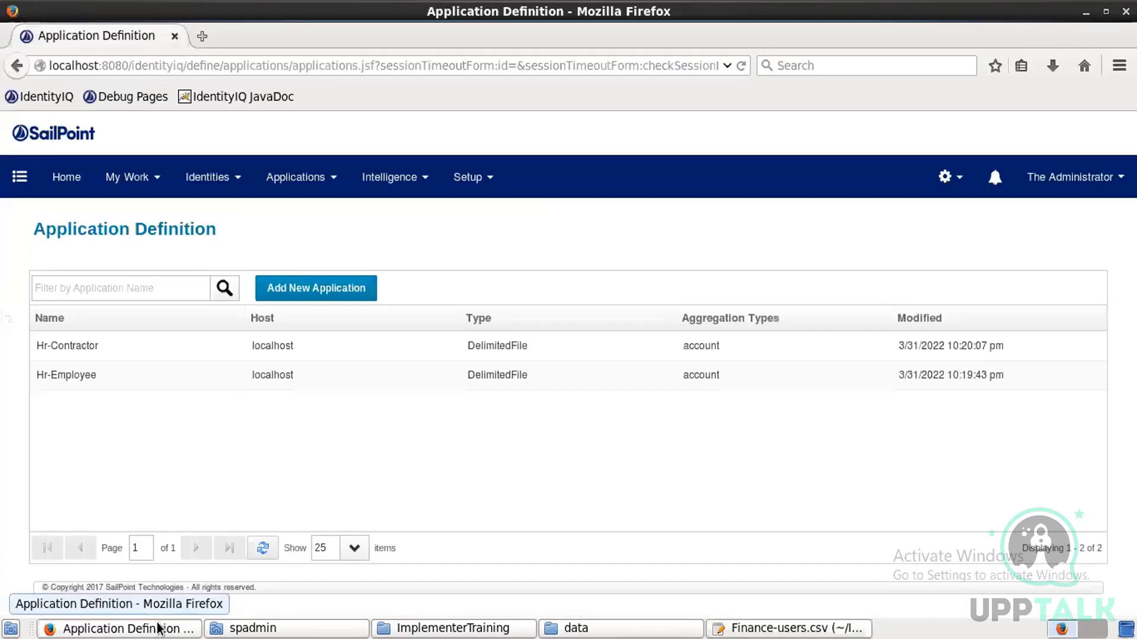
{"action": "left_click", "coordinate": [266, 290]}
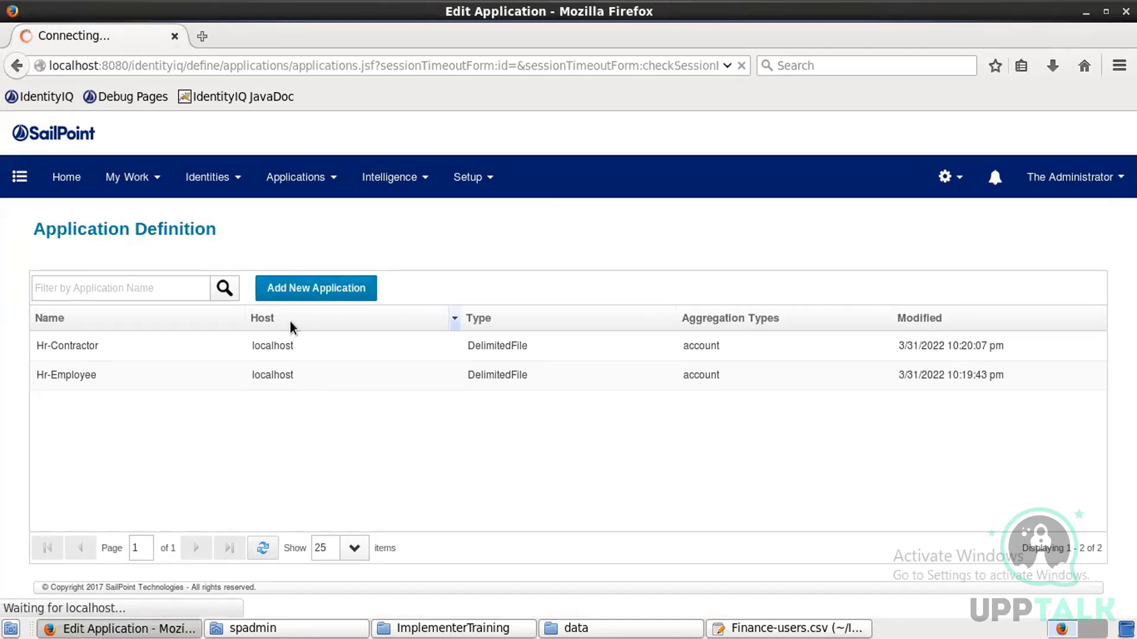
{"action": "left_click", "coordinate": [255, 377]}
{"action": "type", "text": "F"}
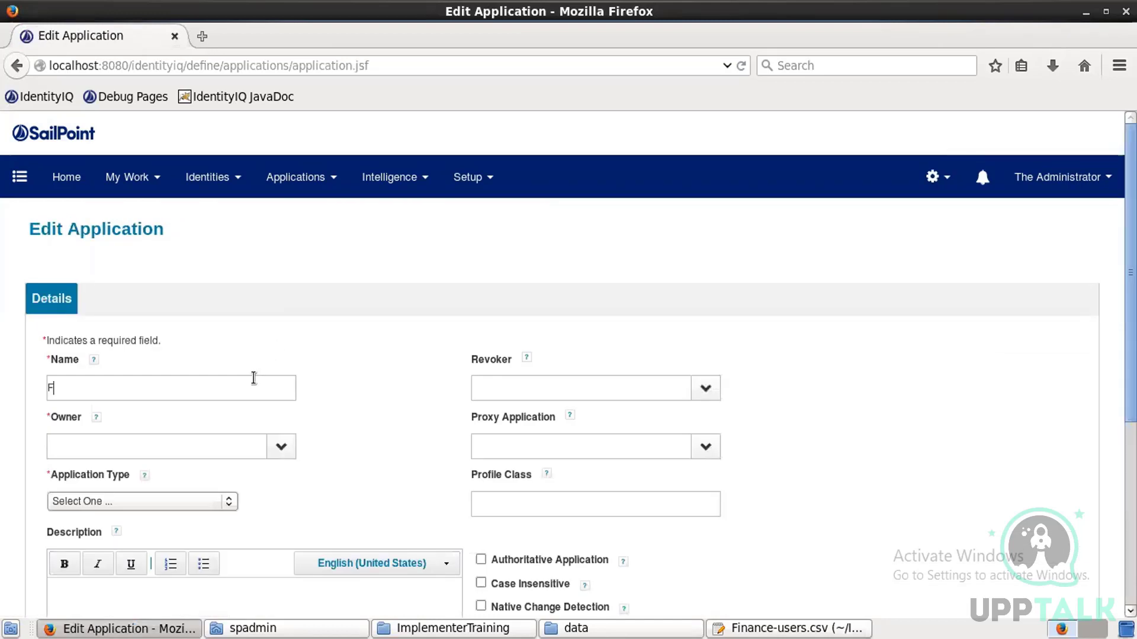
{"action": "type", "text": "inance "}
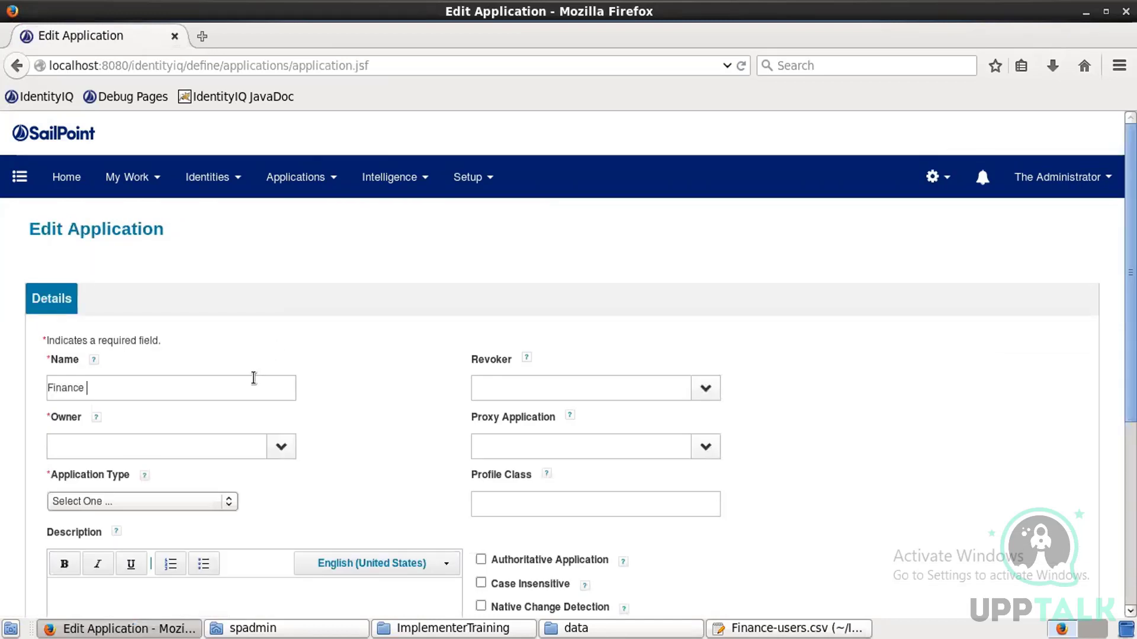
{"action": "type", "text": "Application"}
Set the application's owner to spadmin (The Administrator) and its application type to DelimitedFile
{"action": "left_click", "coordinate": [228, 443]}
{"action": "type", "text": "spadmin"}
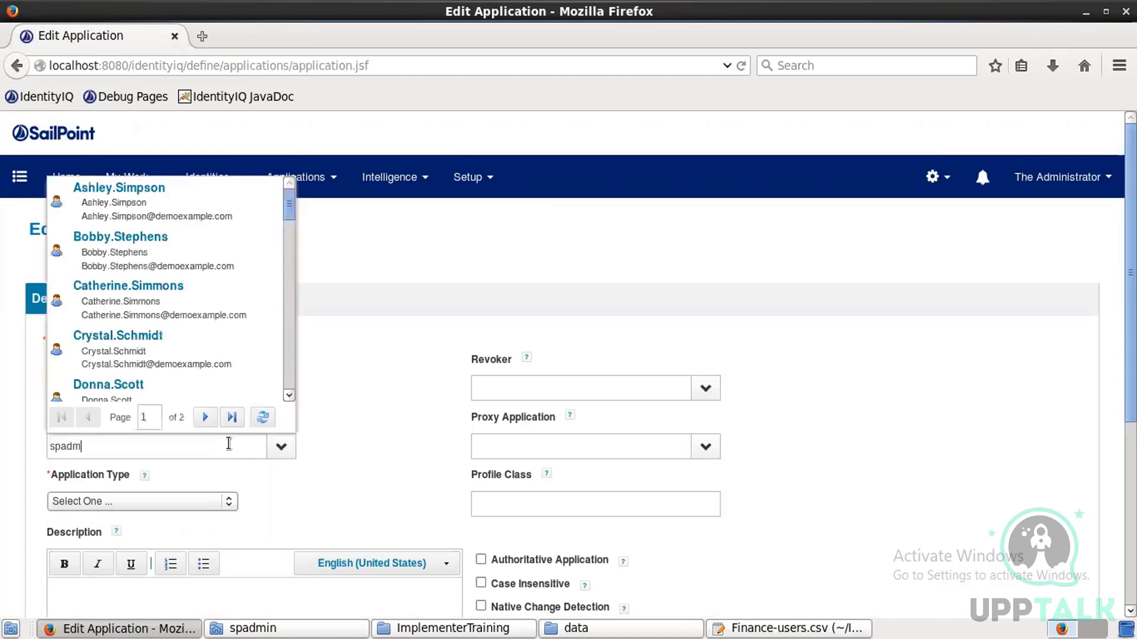
{"action": "left_click", "coordinate": [148, 479]}
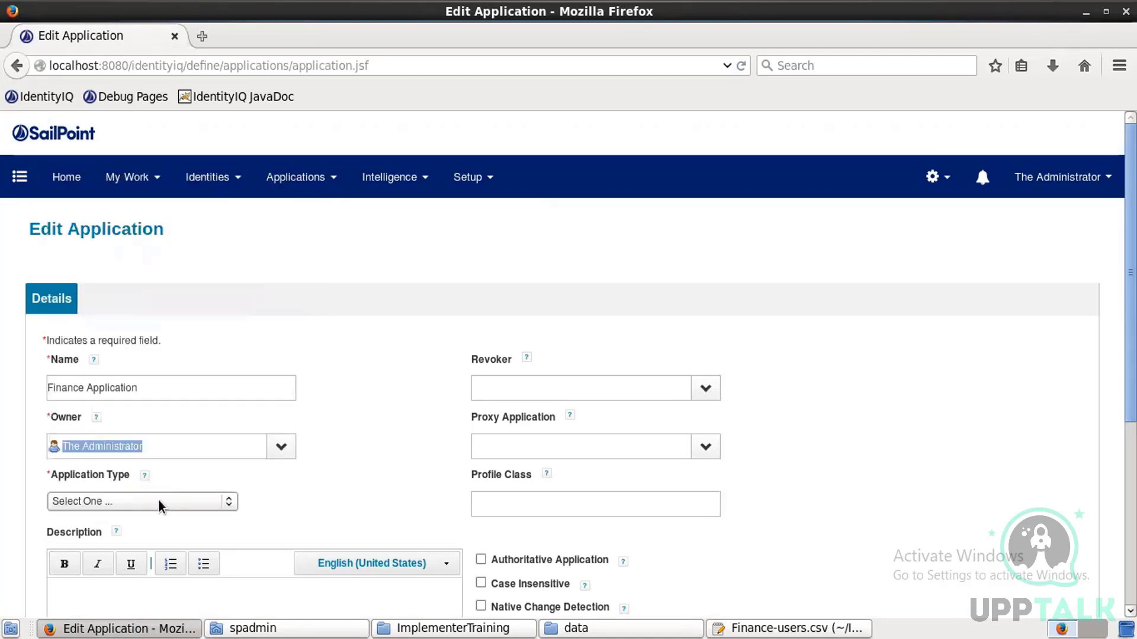
{"action": "left_click", "coordinate": [159, 499]}
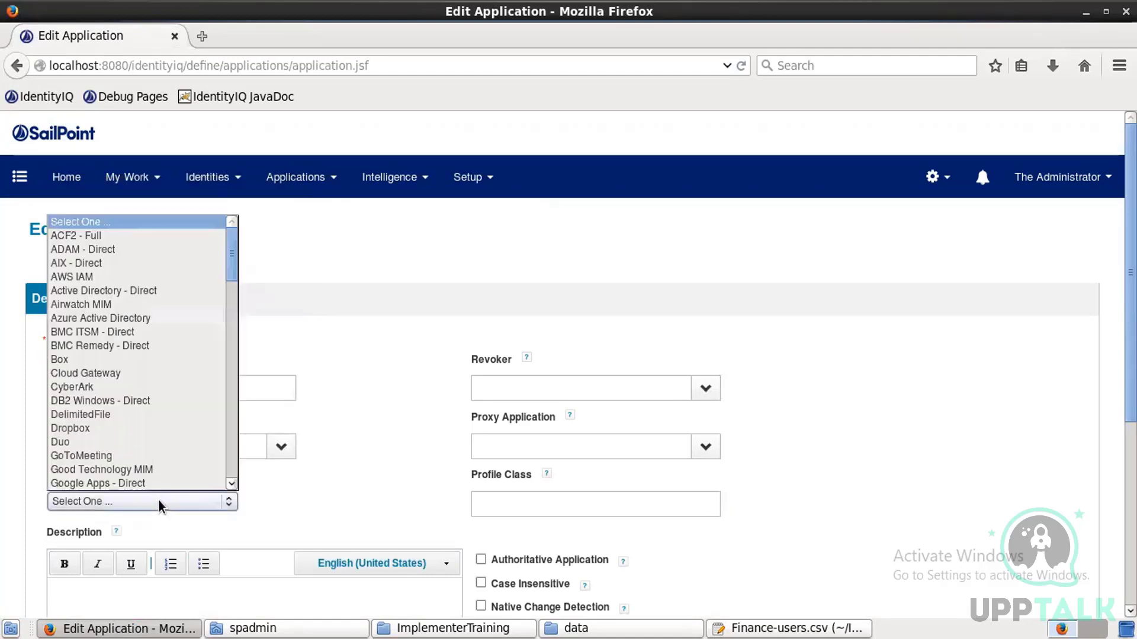
{"action": "left_click", "coordinate": [84, 414]}
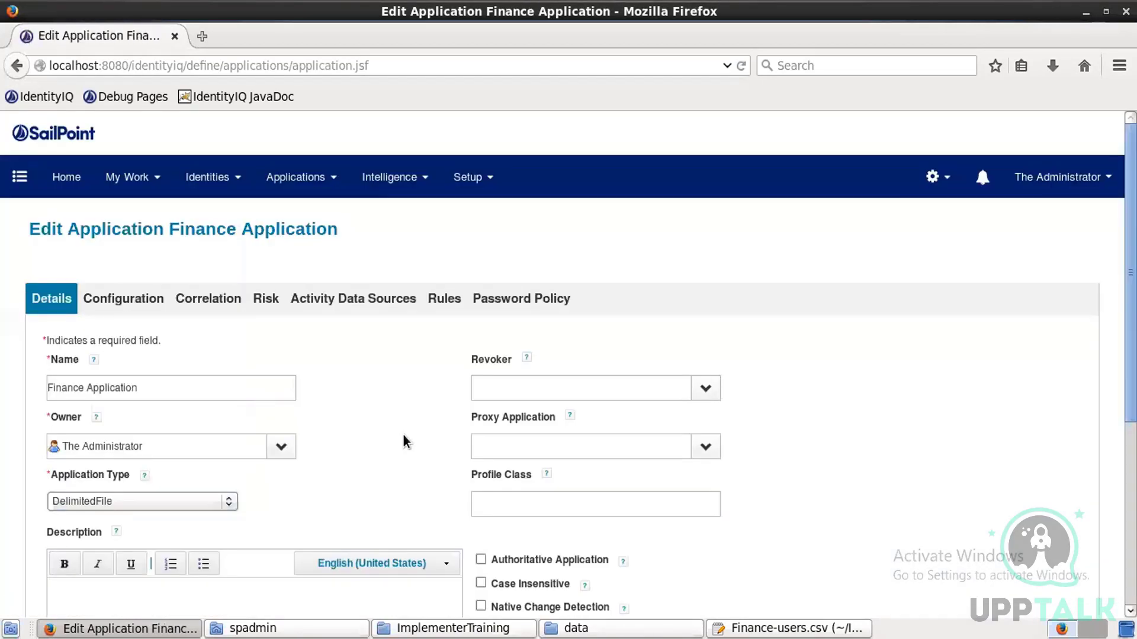
In the configuration settings, set the account file path to /home/spadmin/ImplementerTraining/data/Finance-users.csv, copying the file name from the data folder
{"action": "scroll", "coordinate": [406, 441], "scroll_direction": "down", "scroll_amount": 3}
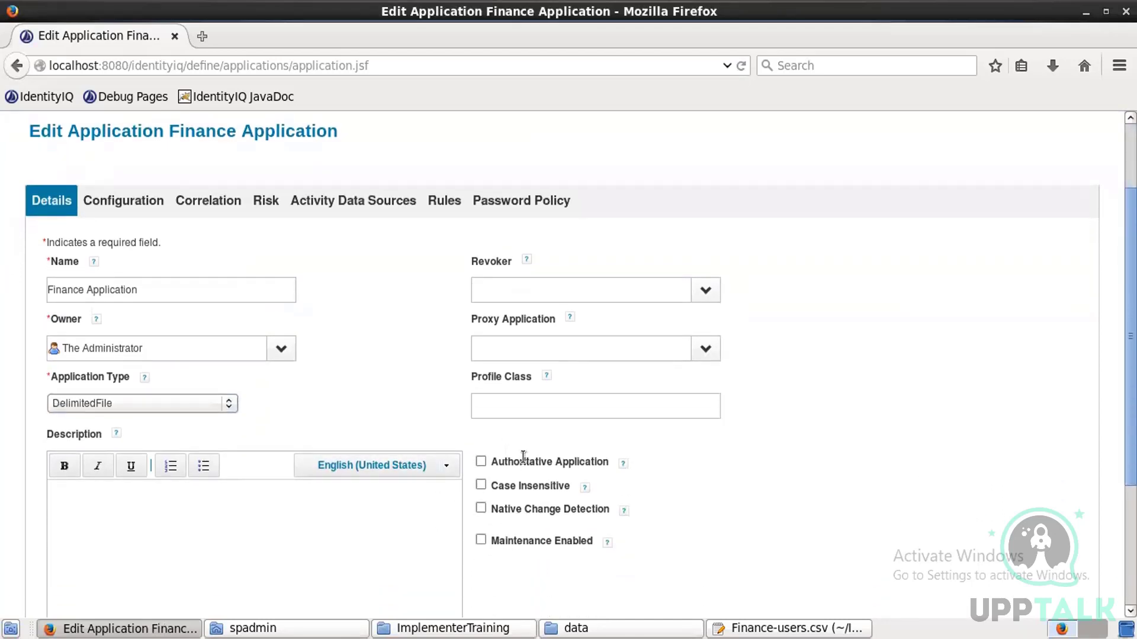
{"action": "left_click", "coordinate": [150, 208]}
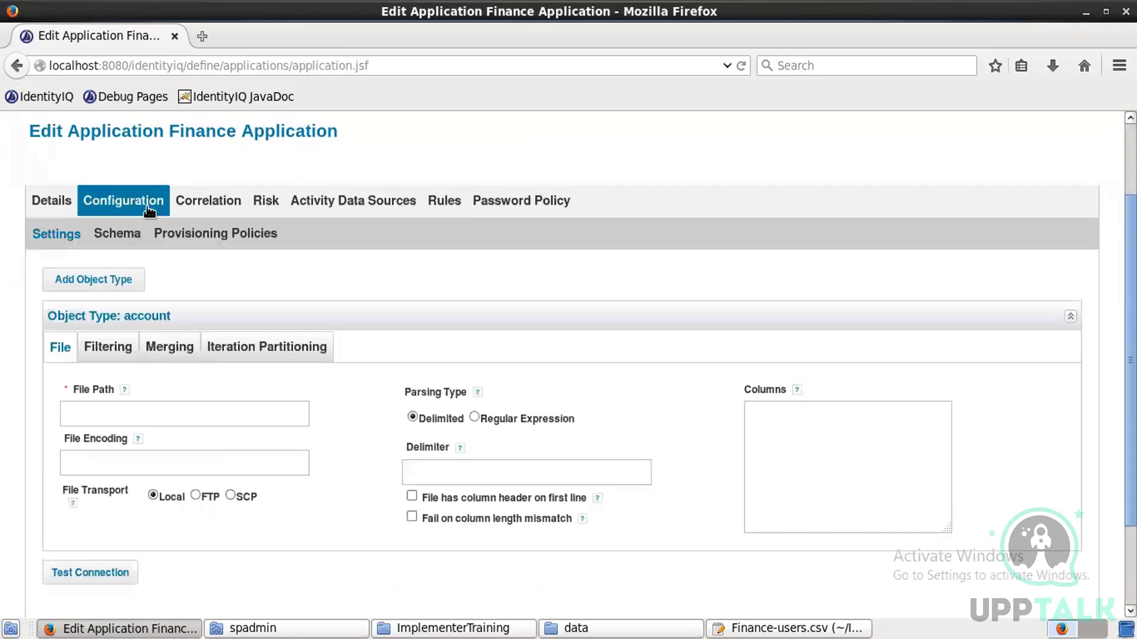
{"action": "left_click", "coordinate": [198, 415]}
{"action": "left_click", "coordinate": [203, 435]}
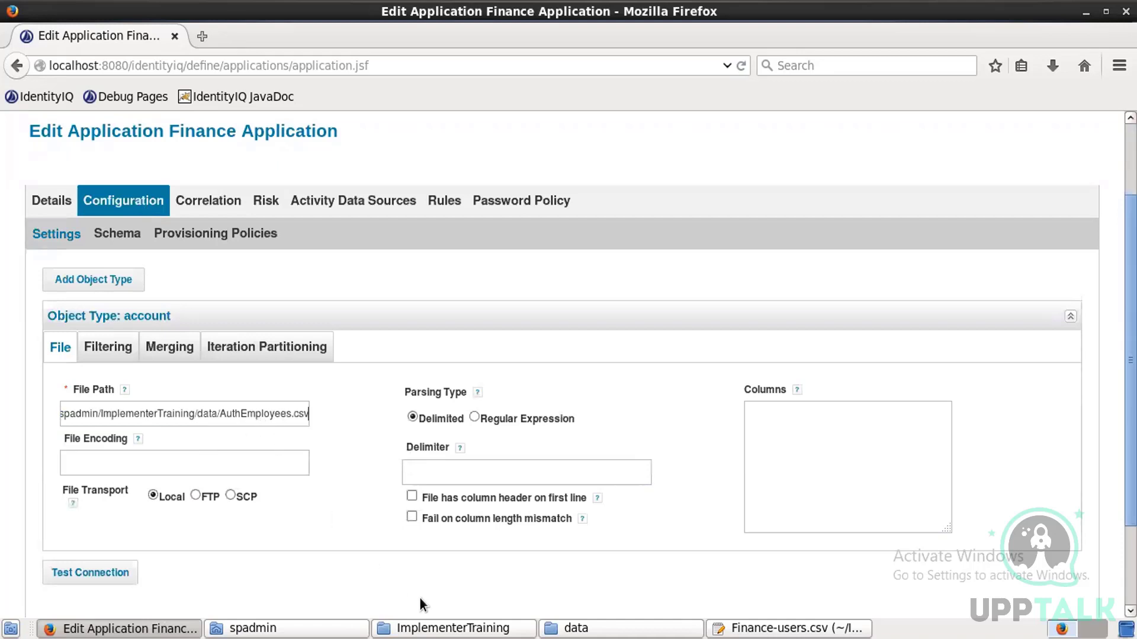
{"action": "left_click", "coordinate": [590, 627]}
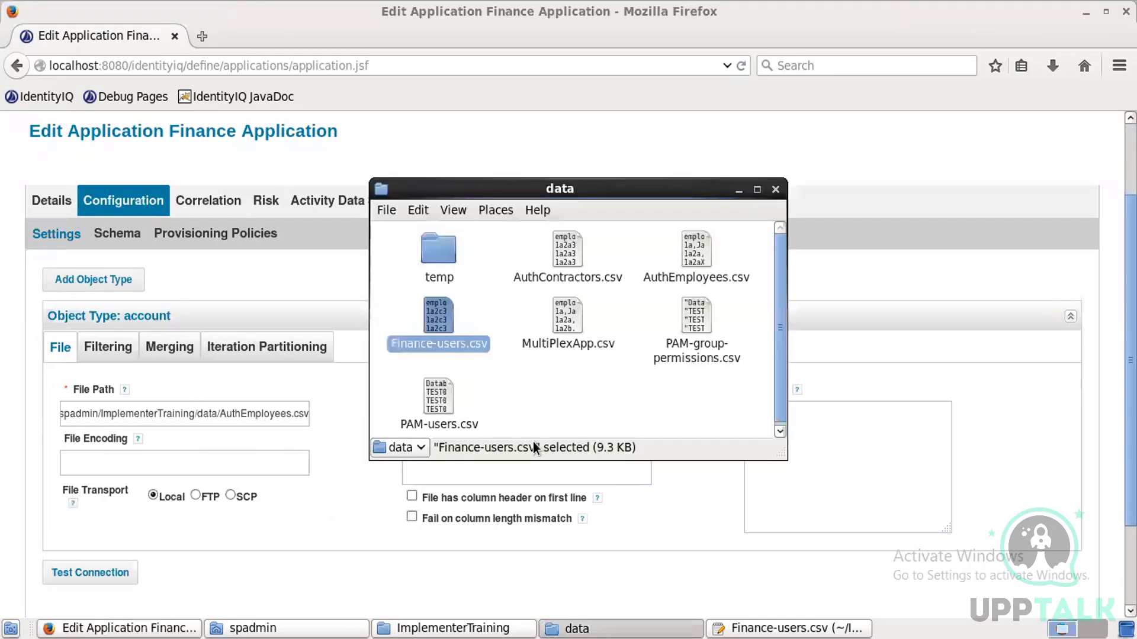
{"action": "key", "text": "F2"}
{"action": "key", "text": "ctrl+a"}
{"action": "key", "text": "ctrl+c"}
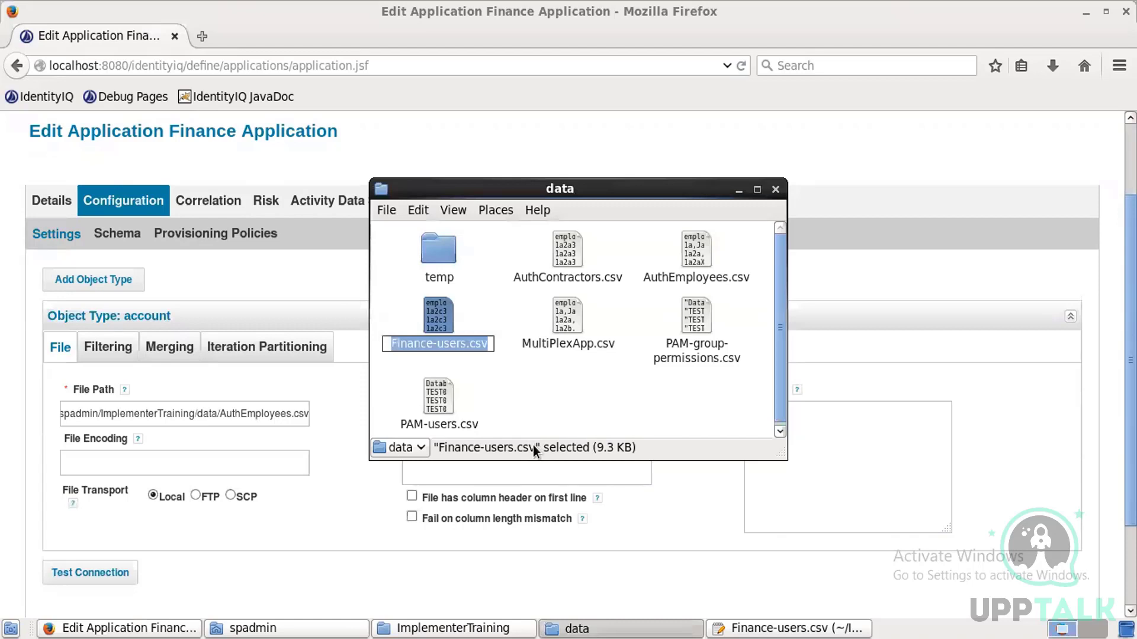
{"action": "left_click", "coordinate": [224, 412]}
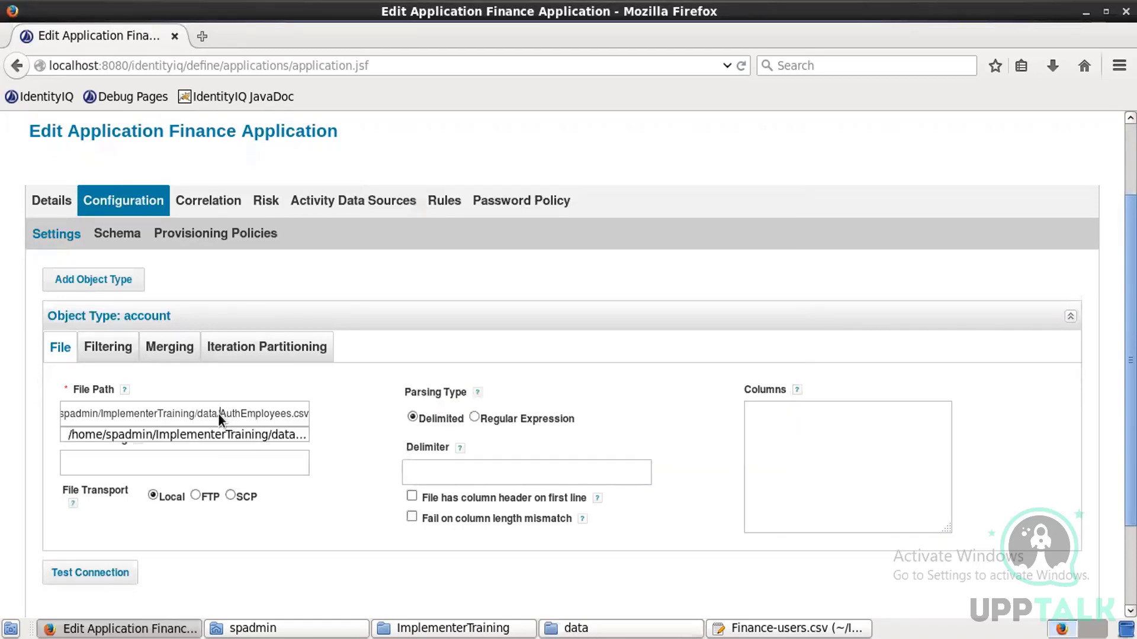
{"action": "left_click_drag", "start_coordinate": [219, 413], "coordinate": [365, 431]}
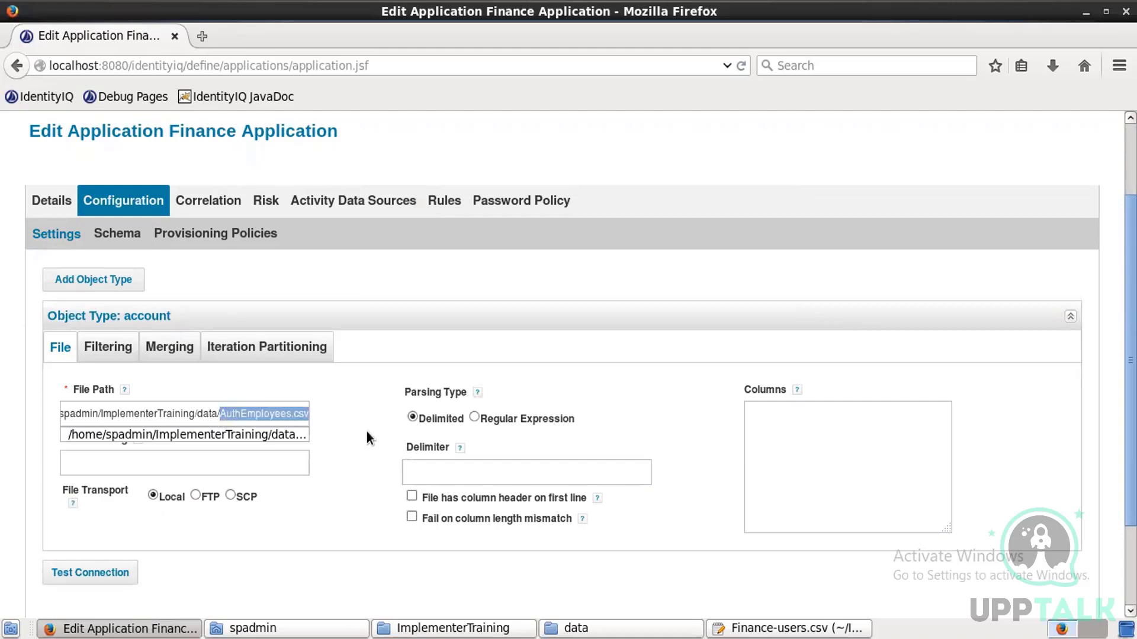
{"action": "key", "text": "ctrl+v"}
Set the delimiter to a comma and enable the option that the file has a column header on its first line
{"action": "left_click", "coordinate": [438, 468]}
{"action": "left_click", "coordinate": [439, 471]}
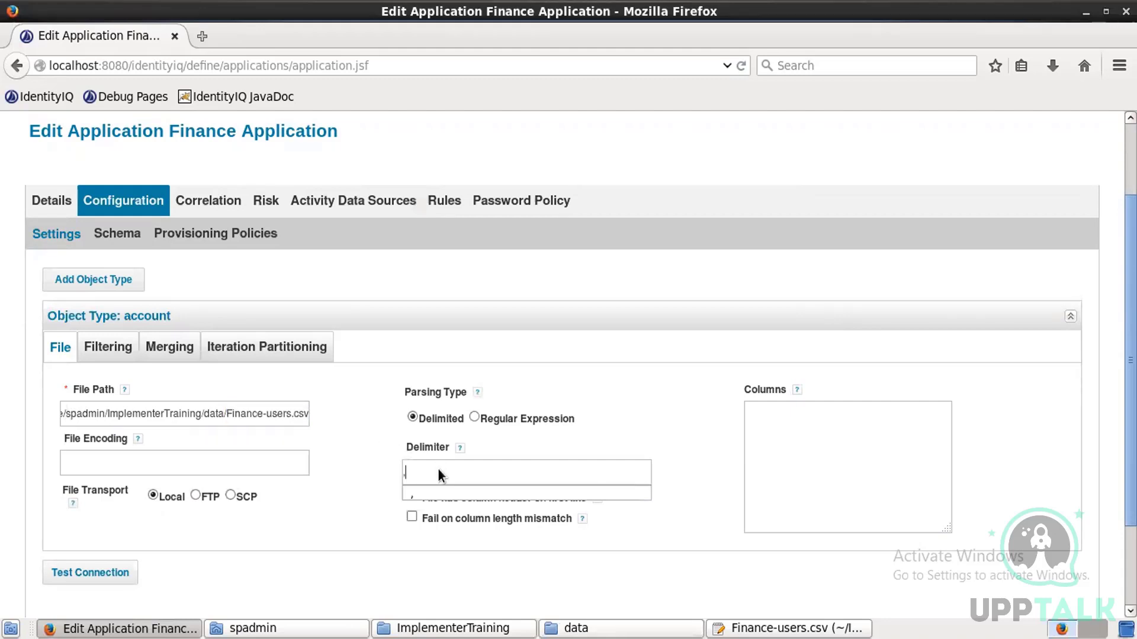
{"action": "left_click", "coordinate": [411, 492]}
{"action": "left_click", "coordinate": [411, 496]}
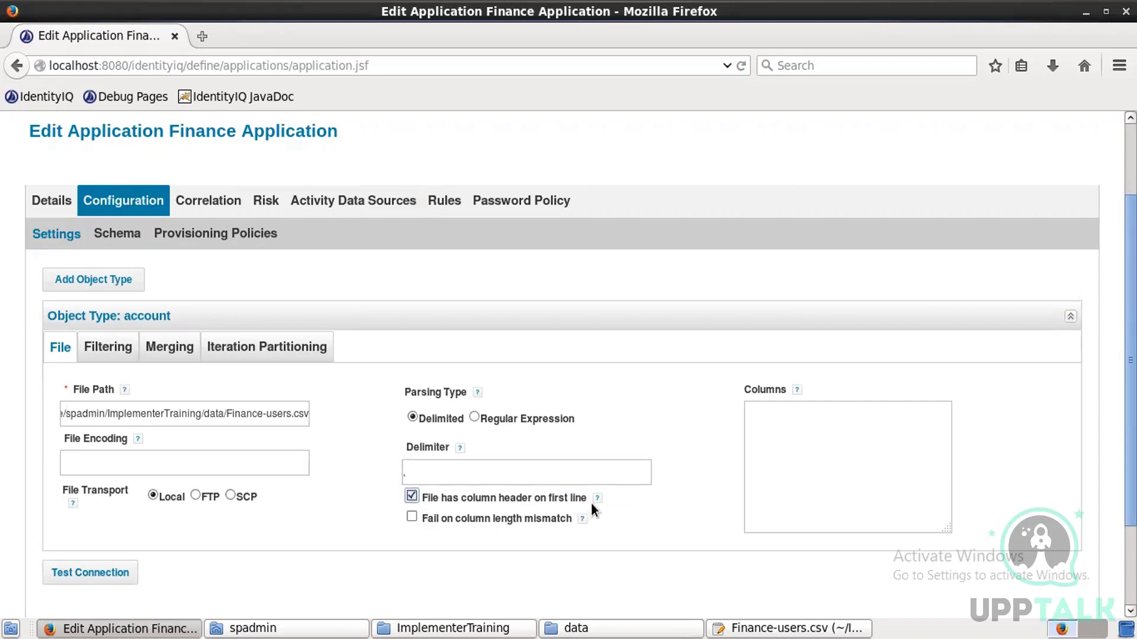
Open the account schema and discover its schema attributes from the file
{"action": "left_click", "coordinate": [138, 235]}
{"action": "scroll", "coordinate": [324, 433], "scroll_direction": "down", "scroll_amount": 1}
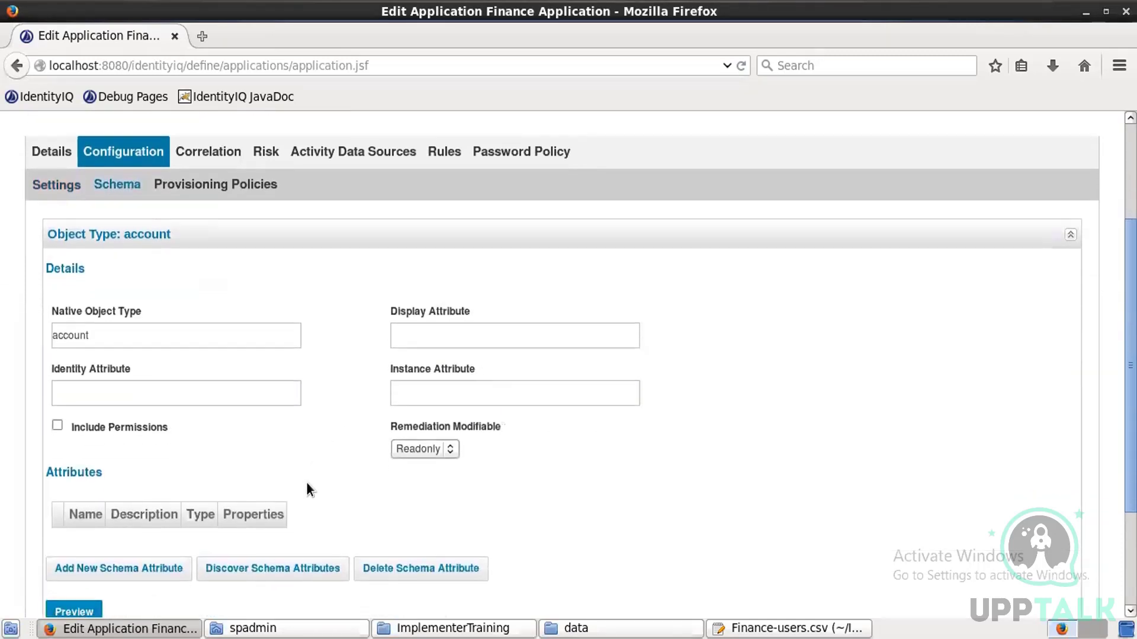
{"action": "left_click", "coordinate": [286, 572]}
{"action": "scroll", "coordinate": [325, 536], "scroll_direction": "down", "scroll_amount": 3}
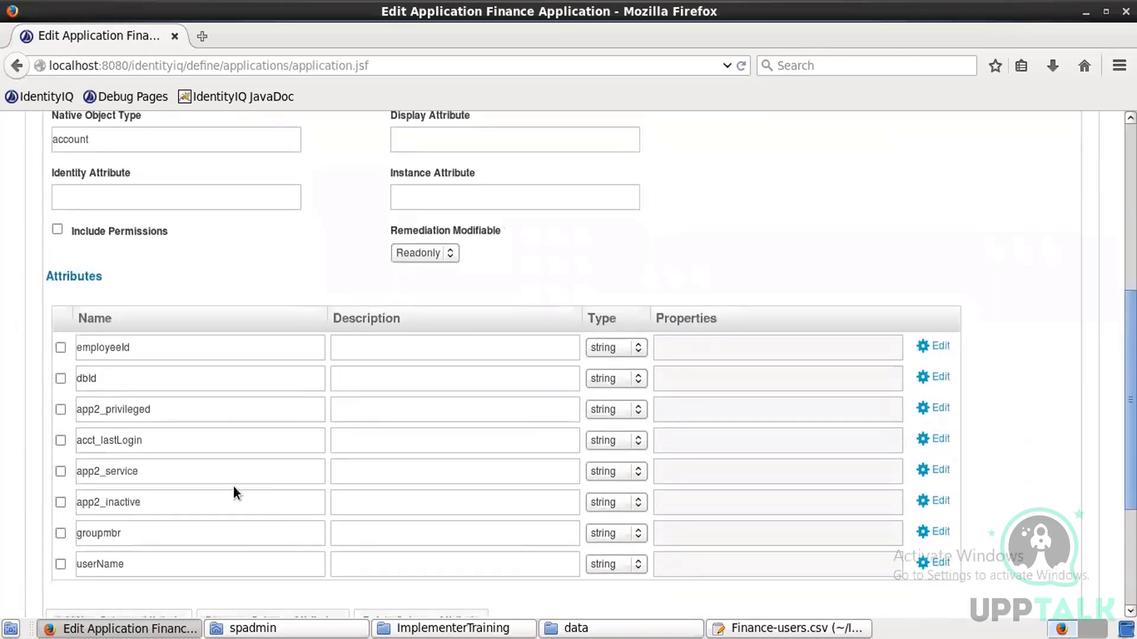
Set the account schema's identity attribute to dbId and its display attribute to userName
{"action": "double_click", "coordinate": [88, 379]}
{"action": "key", "text": "ctrl+c"}
{"action": "left_click", "coordinate": [159, 192]}
{"action": "key", "text": "ctrl+v"}
{"action": "left_click", "coordinate": [409, 134]}
{"action": "left_click_drag", "start_coordinate": [127, 562], "coordinate": [53, 563]}
{"action": "key", "text": "ctrl+c"}
{"action": "left_click", "coordinate": [460, 139]}
{"action": "key", "text": "ctrl+v"}
Flag the groupmbr schema attribute as Managed and Entitlement in its advanced properties
{"action": "left_click_drag", "start_coordinate": [139, 521], "coordinate": [50, 529]}
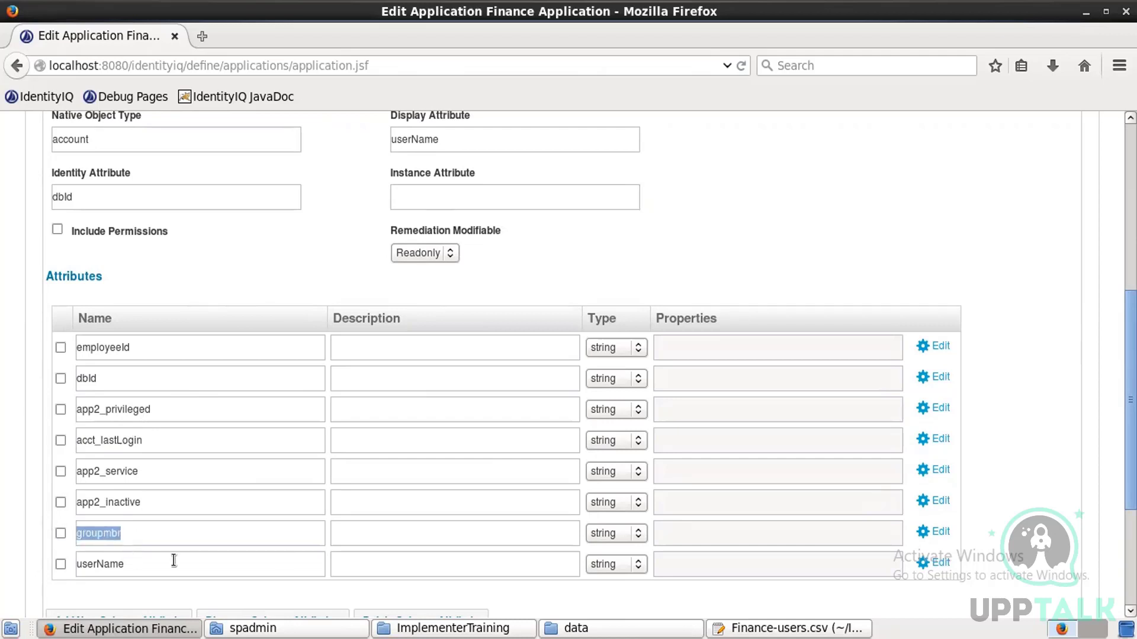
{"action": "left_click", "coordinate": [943, 532]}
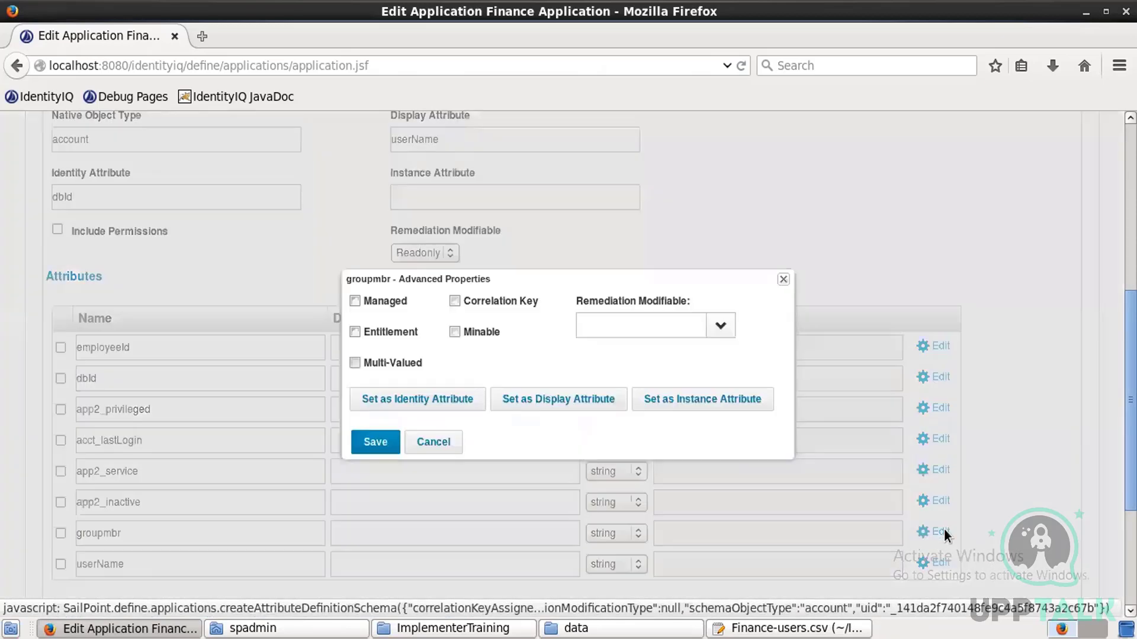
{"action": "left_click", "coordinate": [355, 332]}
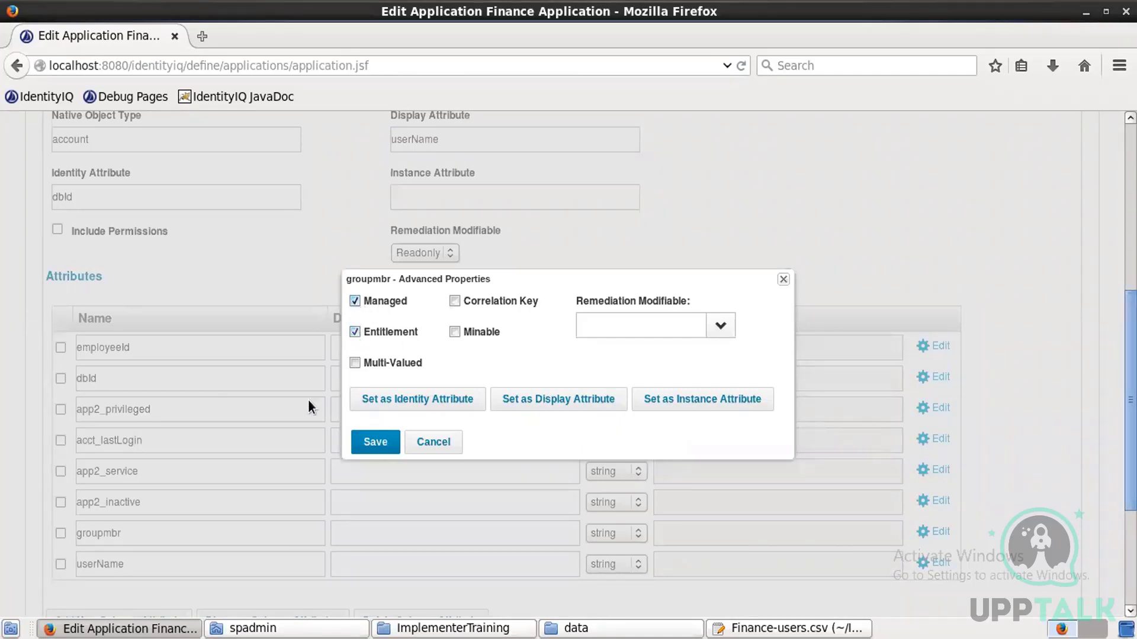
Switch to Finance-users.csv in gedit and examine the groupmbr values on the rows that share a dbId
{"action": "left_click", "coordinate": [829, 629]}
{"action": "double_click", "coordinate": [392, 130]}
{"action": "double_click", "coordinate": [386, 143]}
{"action": "double_click", "coordinate": [386, 158]}
{"action": "double_click", "coordinate": [367, 173]}
{"action": "left_click", "coordinate": [367, 173]}
{"action": "double_click", "coordinate": [366, 188]}
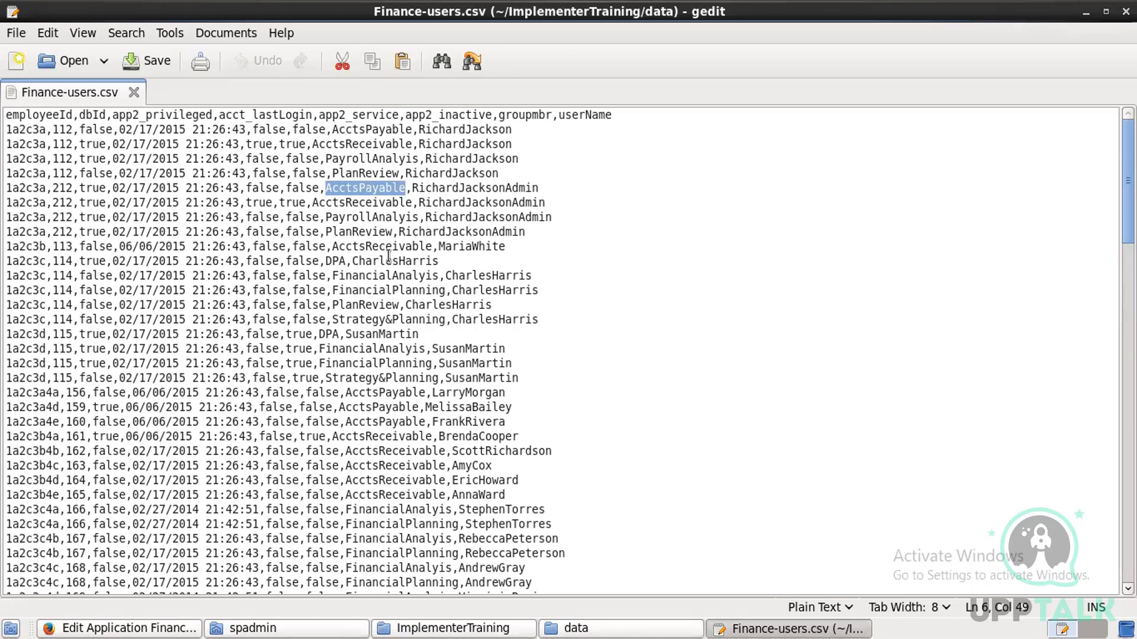
Return to the application in Firefox, flag groupmbr as Multi-Valued and save its advanced properties
{"action": "key", "text": "alt+Tab"}
{"action": "left_click", "coordinate": [378, 363]}
{"action": "left_click", "coordinate": [377, 442]}
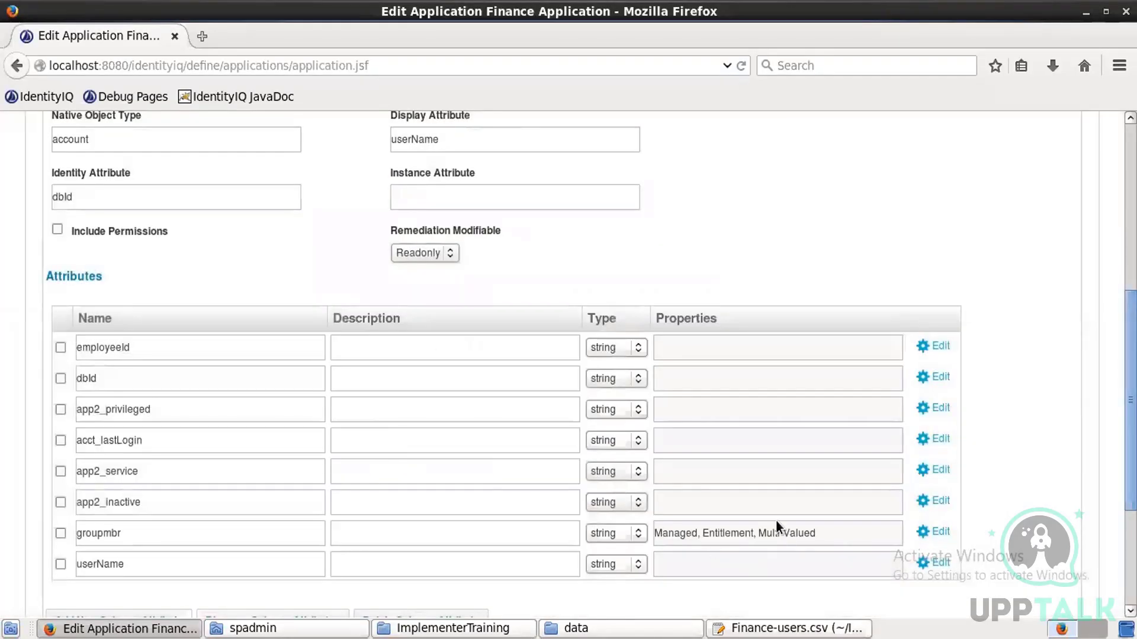
Preview the account data with a widened userName column, compare it with the rows in Finance-users.csv, and close the preview
{"action": "scroll", "coordinate": [562, 451], "scroll_direction": "up", "scroll_amount": 4}
{"action": "scroll", "coordinate": [510, 450], "scroll_direction": "down", "scroll_amount": 6}
{"action": "scroll", "coordinate": [386, 462], "scroll_direction": "down", "scroll_amount": 1}
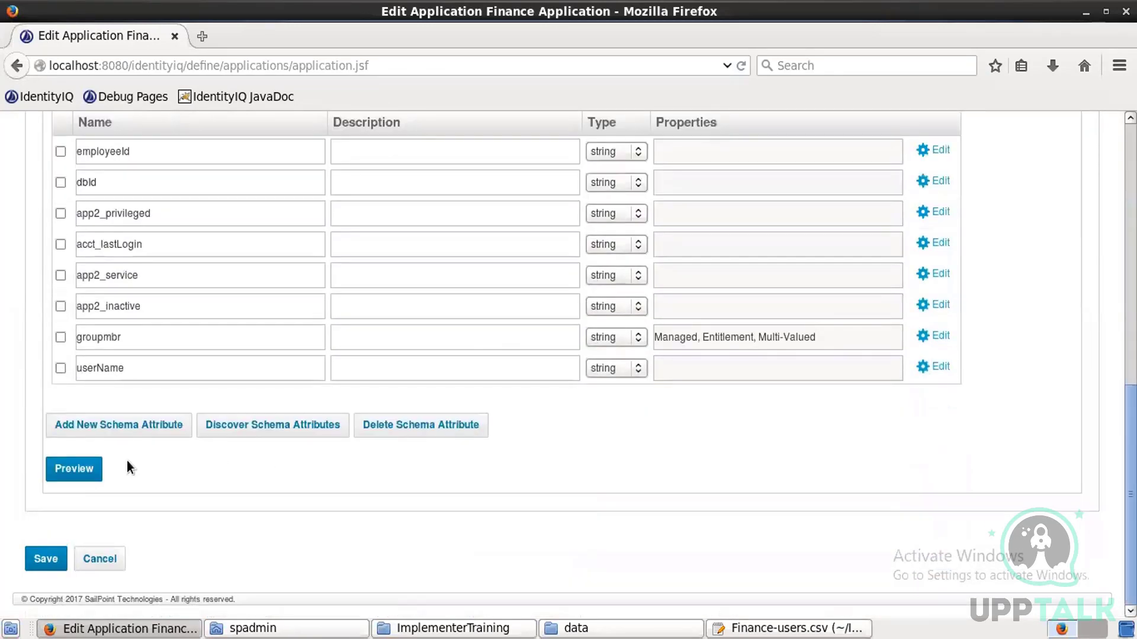
{"action": "left_click", "coordinate": [82, 470]}
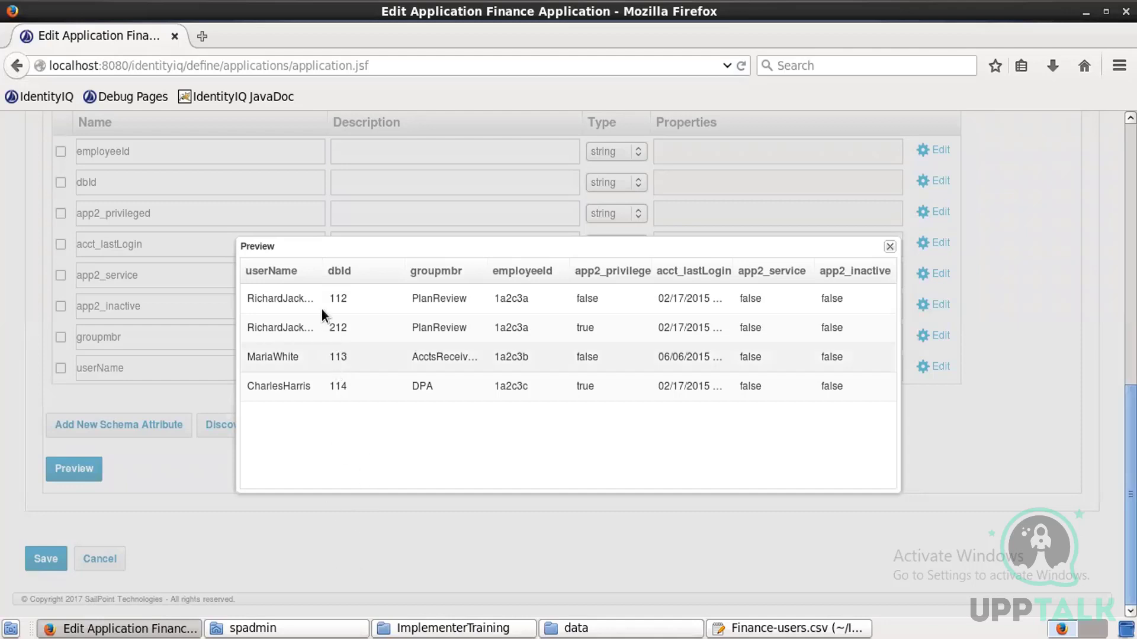
{"action": "left_click_drag", "start_coordinate": [323, 268], "coordinate": [519, 278]}
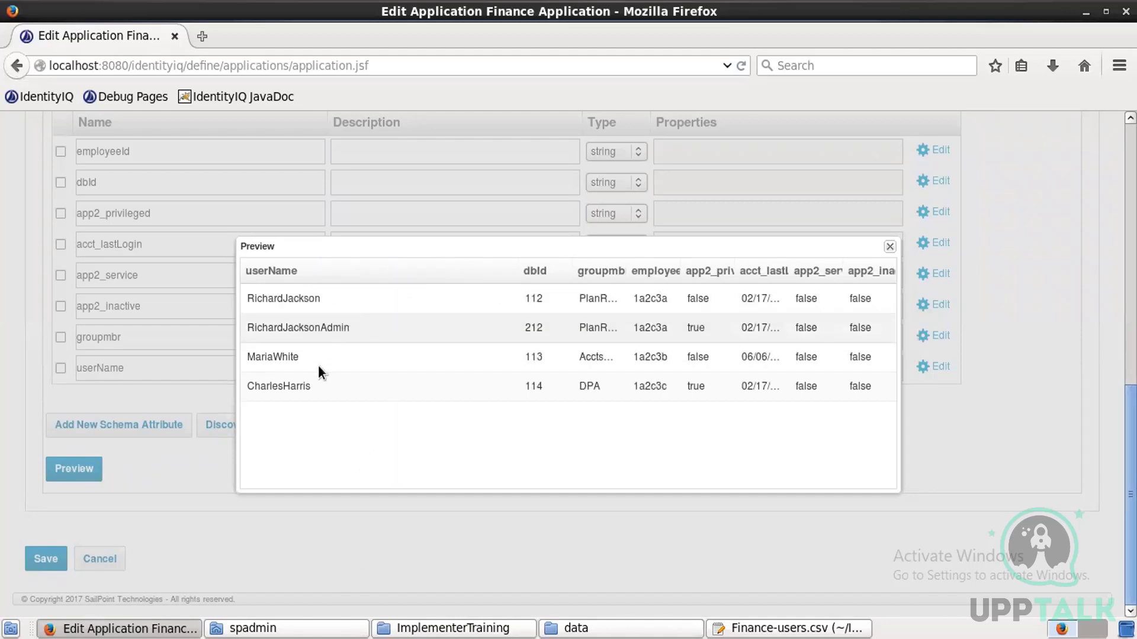
{"action": "left_click", "coordinate": [761, 627]}
{"action": "left_click_drag", "start_coordinate": [438, 261], "coordinate": [8, 128]}
{"action": "left_click", "coordinate": [890, 246]}
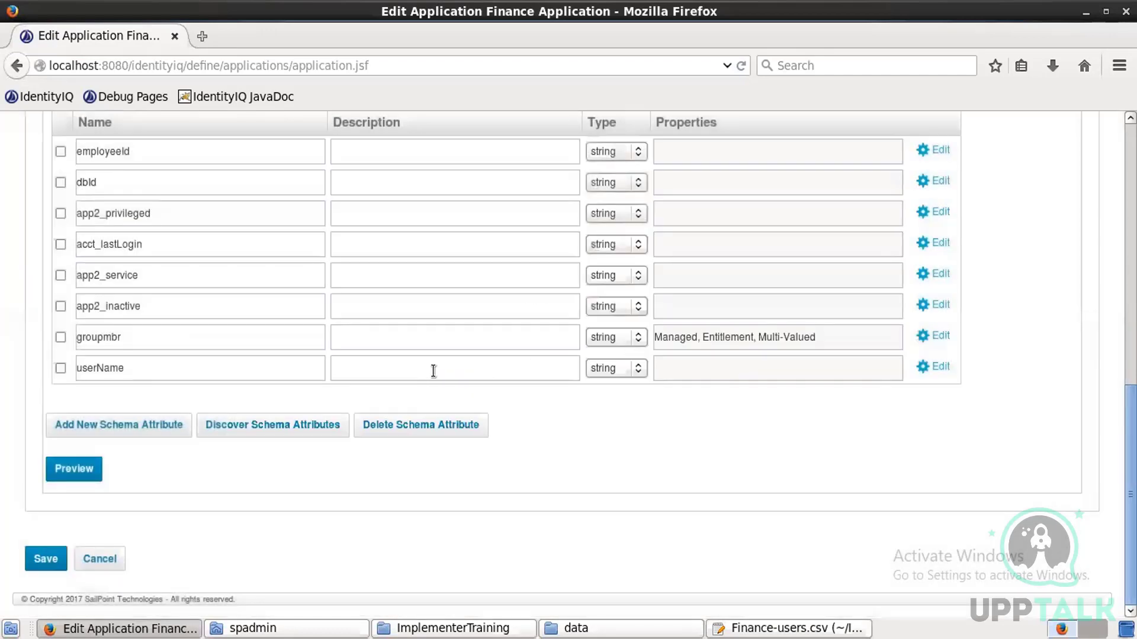
In the account merging settings, enable data merging with index column dbId and mark the data as sorted by the index column
{"action": "scroll", "coordinate": [432, 370], "scroll_direction": "up", "scroll_amount": 5}
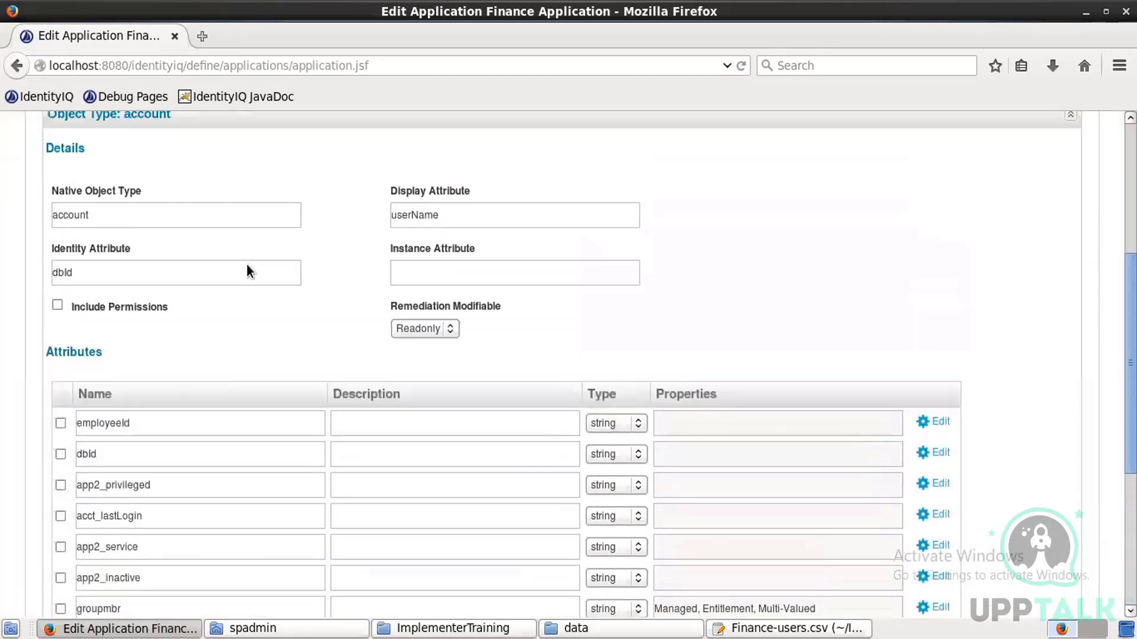
{"action": "double_click", "coordinate": [69, 295]}
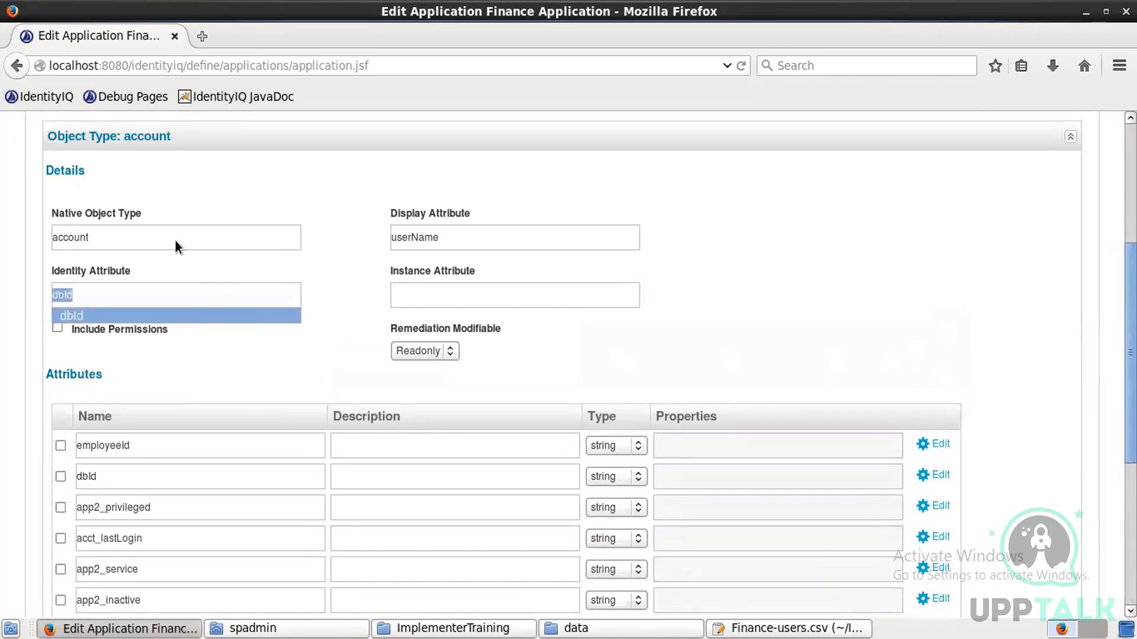
{"action": "left_click", "coordinate": [296, 199]}
{"action": "scroll", "coordinate": [140, 246], "scroll_direction": "up", "scroll_amount": 2}
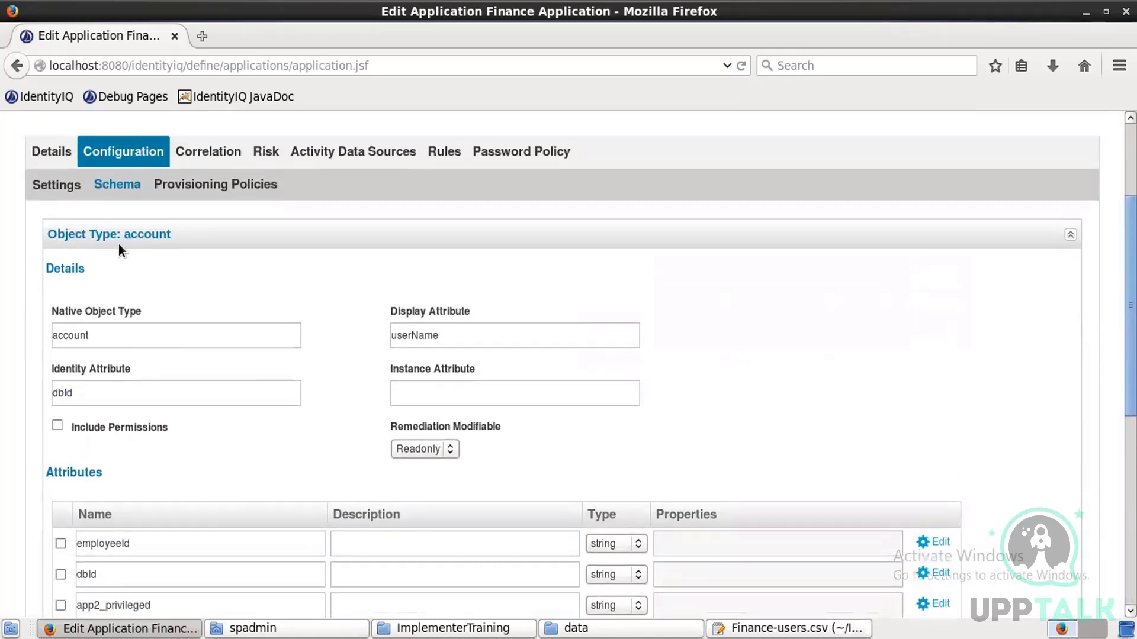
{"action": "left_click", "coordinate": [61, 185]}
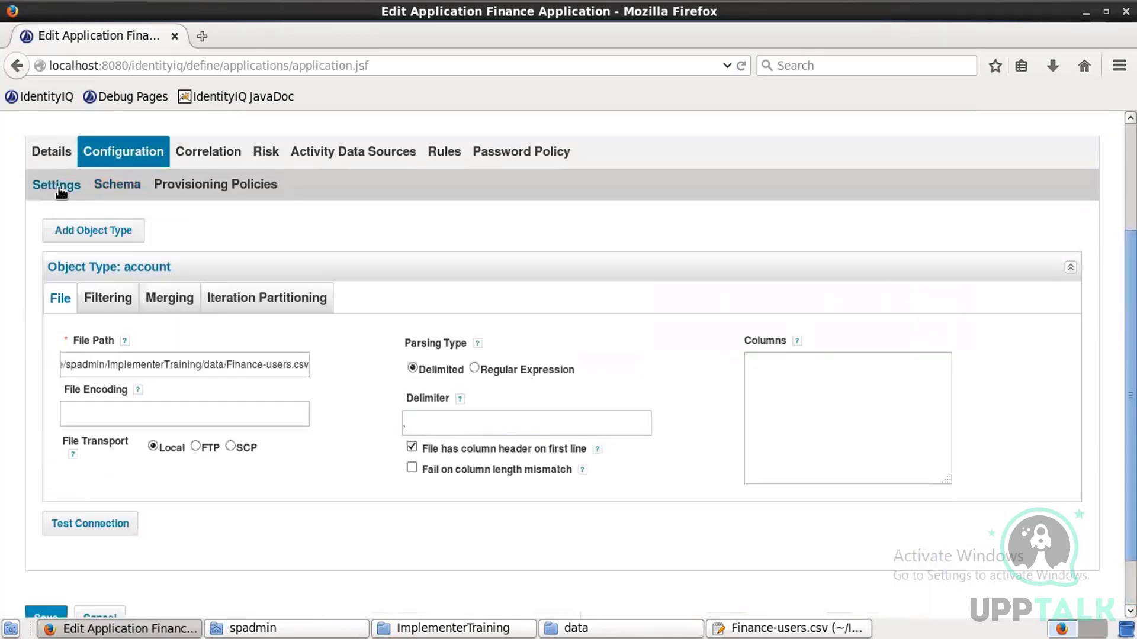
{"action": "left_click", "coordinate": [174, 301]}
{"action": "left_click", "coordinate": [207, 422]}
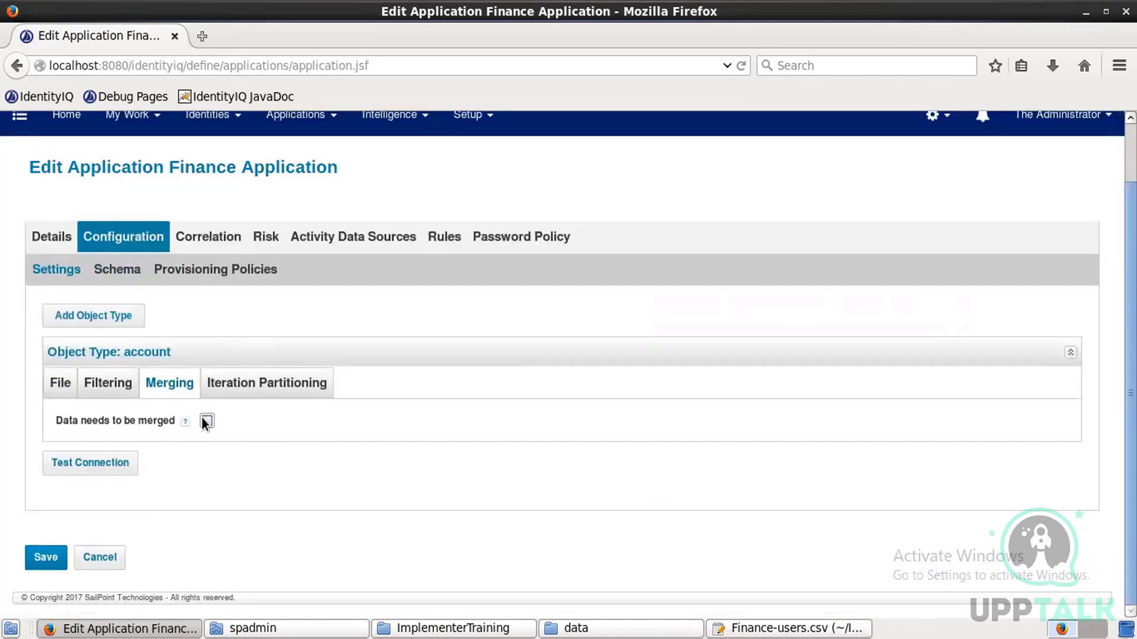
{"action": "left_click", "coordinate": [330, 440]}
{"action": "type", "text": "dbId"}
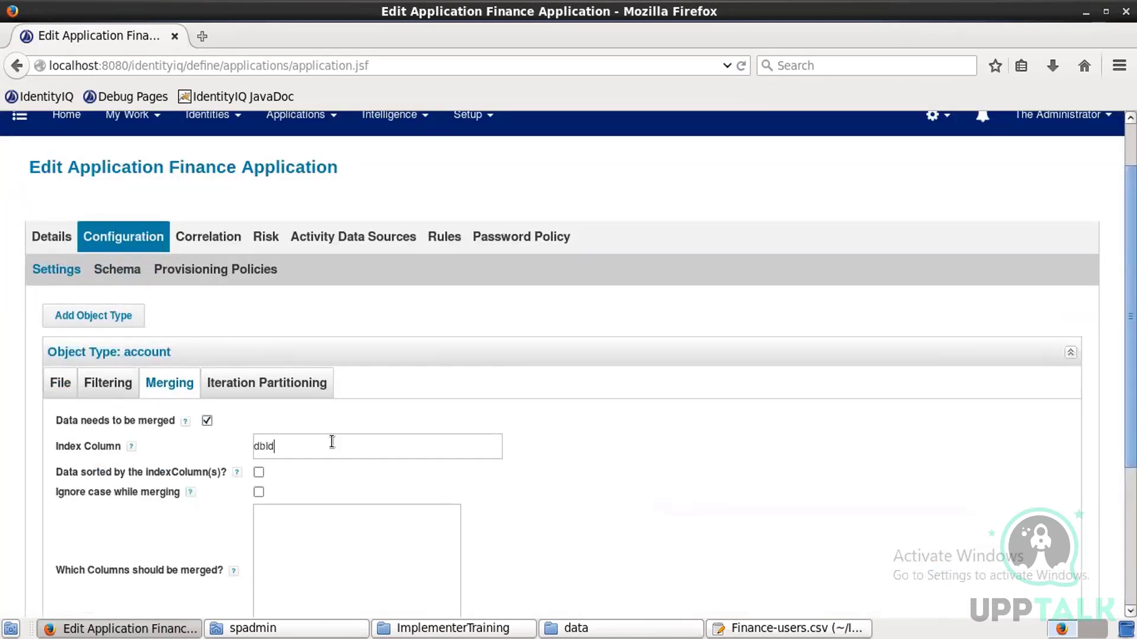
{"action": "left_click", "coordinate": [258, 472]}
{"action": "scroll", "coordinate": [492, 495], "scroll_direction": "down", "scroll_amount": 1}
{"action": "scroll", "coordinate": [492, 500], "scroll_direction": "down", "scroll_amount": 2}
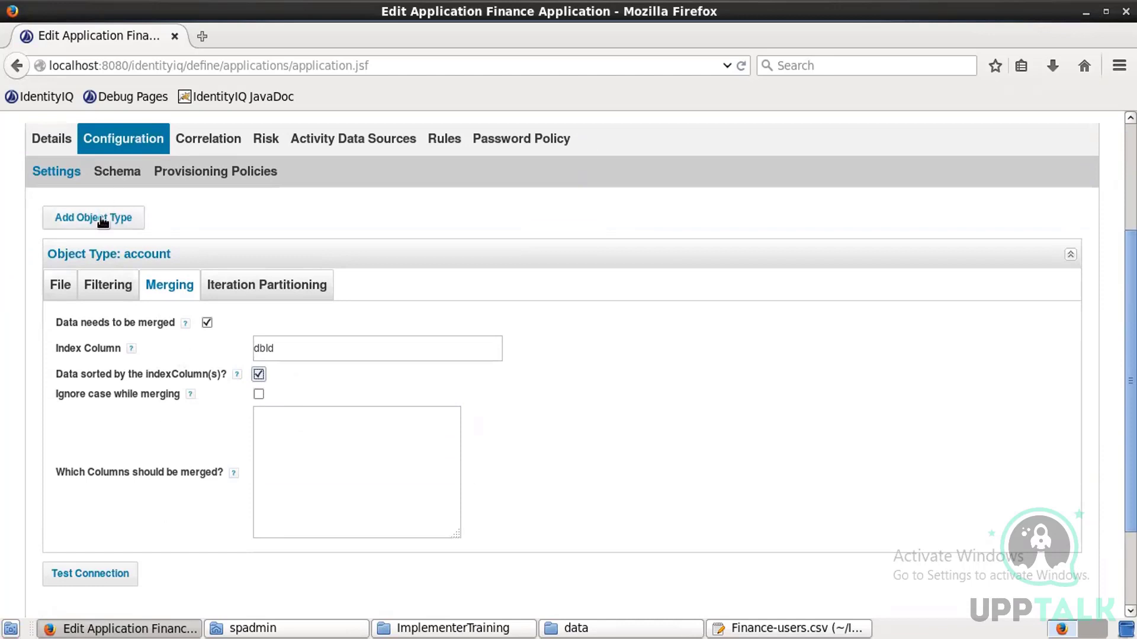
Check the group attribute's name in the schema and enter groupmbr as the column to merge in the merging settings
{"action": "left_click", "coordinate": [59, 285]}
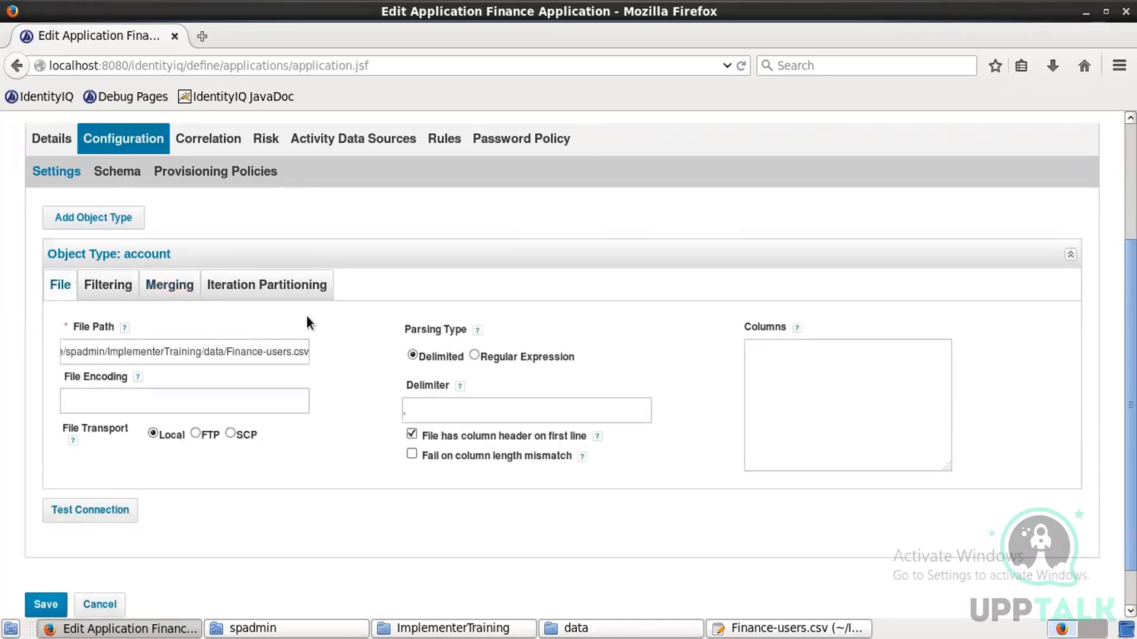
{"action": "left_click", "coordinate": [117, 171]}
{"action": "scroll", "coordinate": [389, 374], "scroll_direction": "down", "scroll_amount": 10}
{"action": "double_click", "coordinate": [102, 335]}
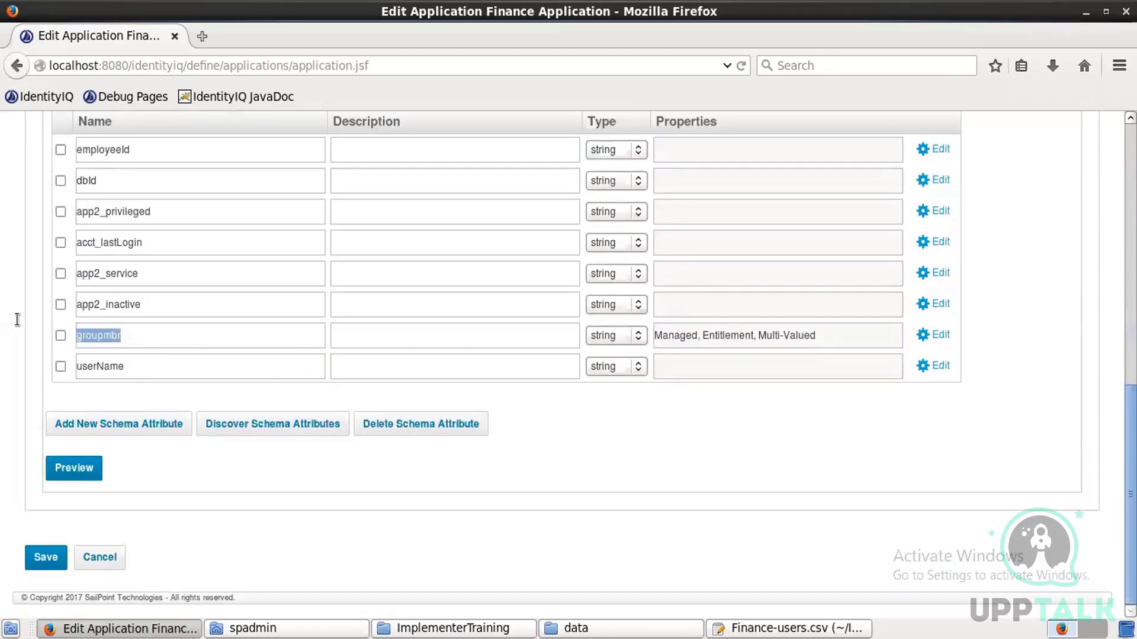
{"action": "scroll", "coordinate": [66, 343], "scroll_direction": "up", "scroll_amount": 10}
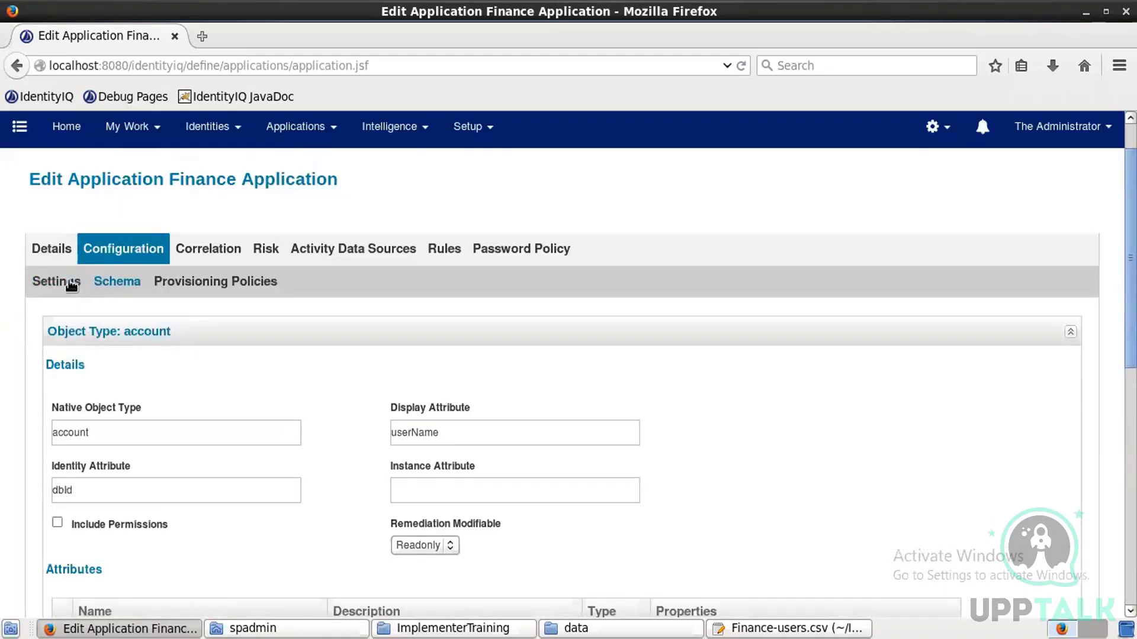
{"action": "left_click", "coordinate": [57, 285]}
{"action": "left_click", "coordinate": [125, 292]}
{"action": "left_click", "coordinate": [66, 286]}
{"action": "left_click", "coordinate": [175, 397]}
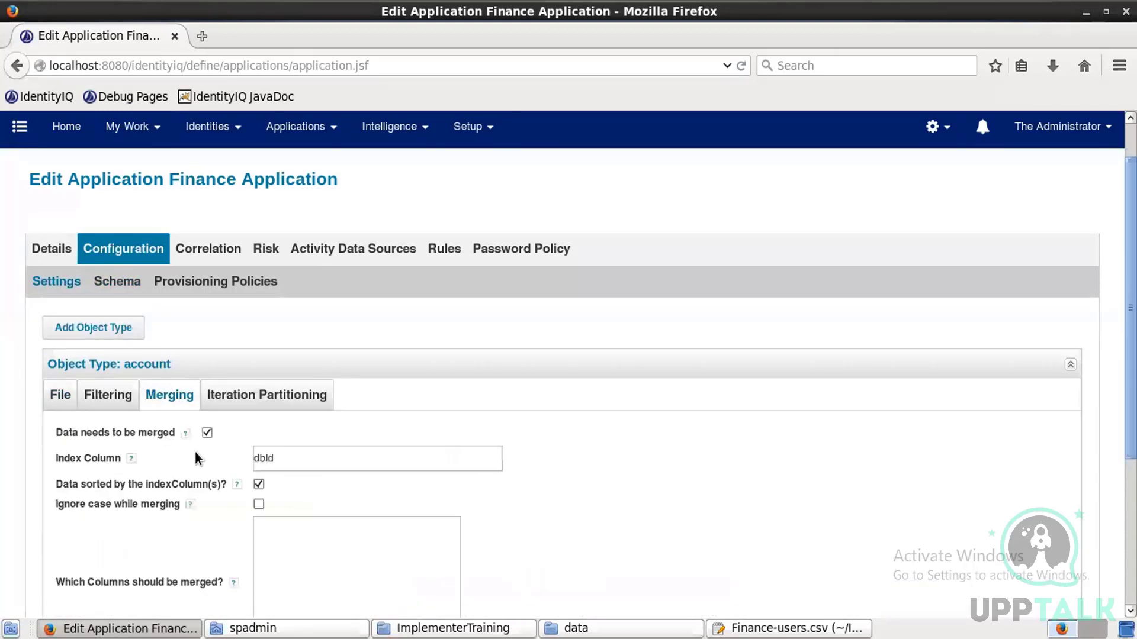
{"action": "scroll", "coordinate": [259, 503], "scroll_direction": "down", "scroll_amount": 2}
{"action": "left_click", "coordinate": [316, 462]}
{"action": "type", "text": "groupmbr"}
{"action": "scroll", "coordinate": [247, 424], "scroll_direction": "up", "scroll_amount": 2}
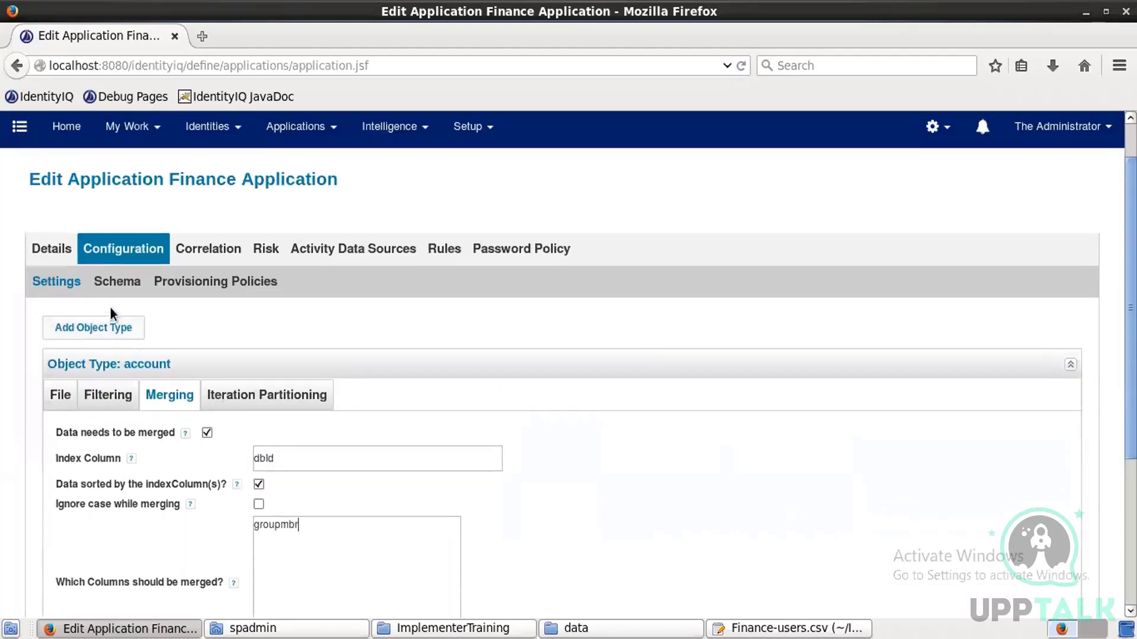
Preview the account data from the schema again, widen the groupmbr column to check its merged values, and close the preview
{"action": "left_click", "coordinate": [118, 283]}
{"action": "scroll", "coordinate": [160, 400], "scroll_direction": "down", "scroll_amount": 6}
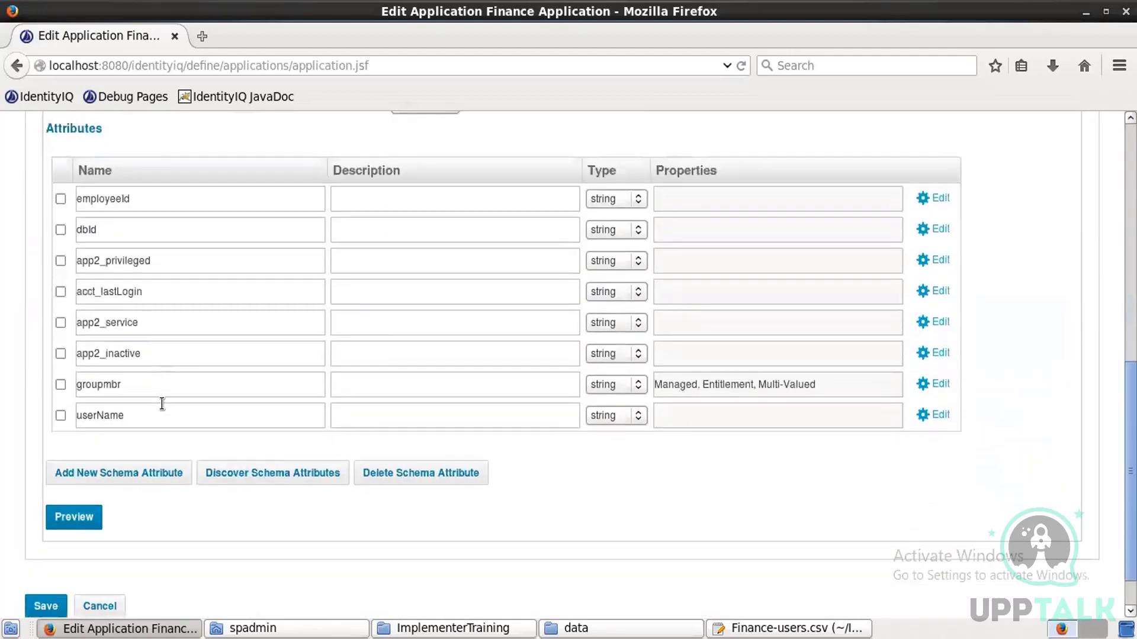
{"action": "left_click", "coordinate": [83, 517]}
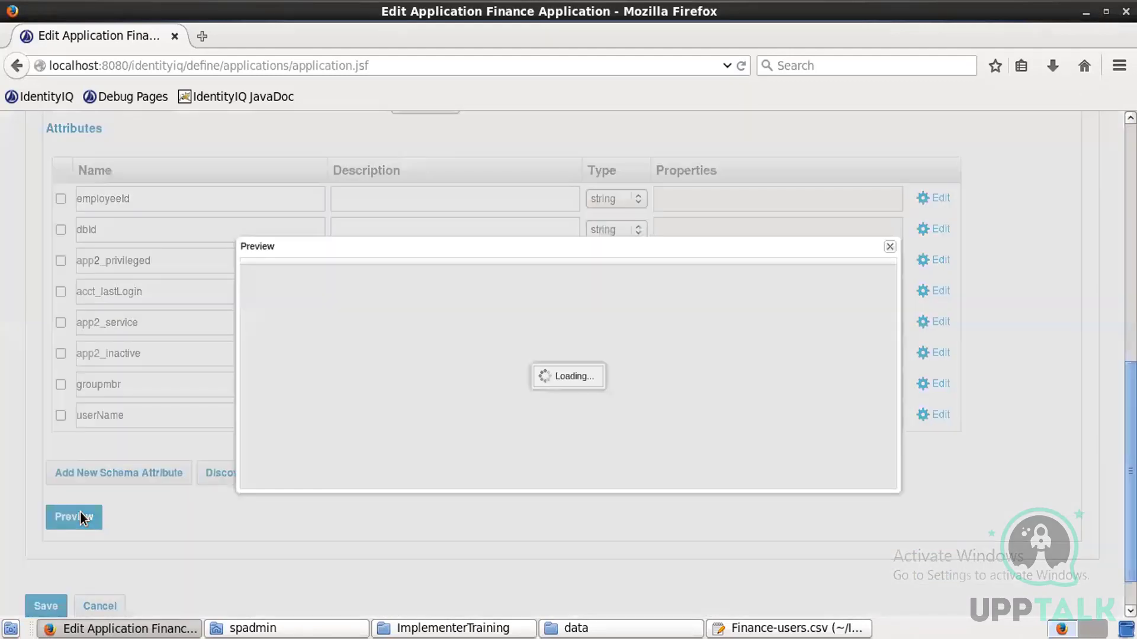
{"action": "left_click_drag", "start_coordinate": [482, 269], "coordinate": [720, 287]}
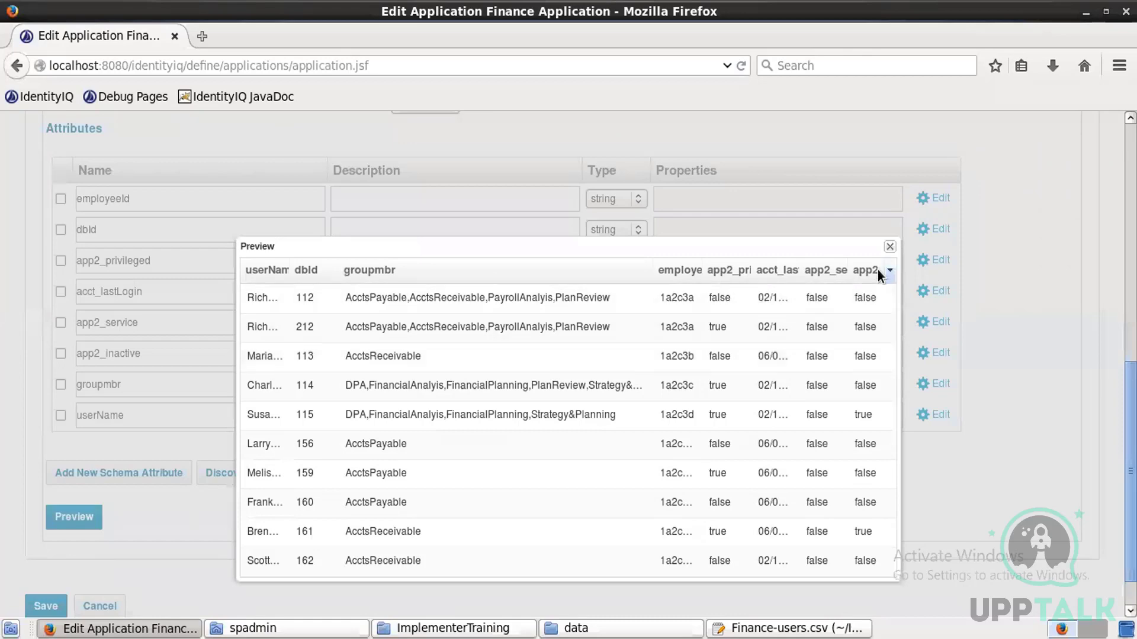
{"action": "left_click", "coordinate": [890, 246]}
Create a new account correlation configuration for the application, giving it a name that starts with "Finan"
{"action": "scroll", "coordinate": [392, 481], "scroll_direction": "up", "scroll_amount": 8}
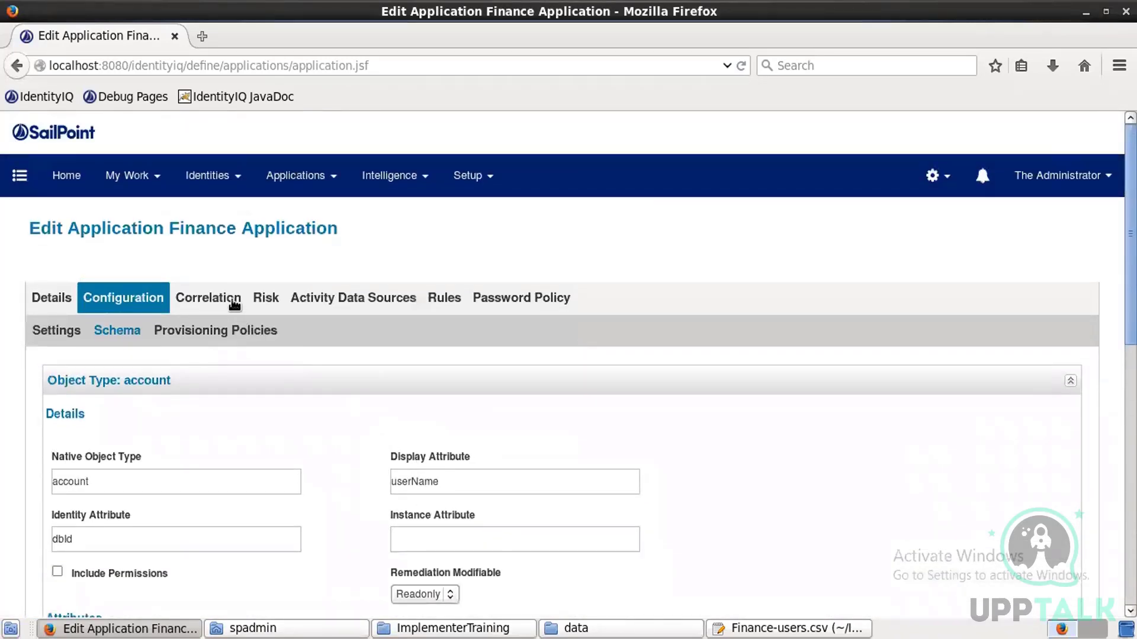
{"action": "left_click", "coordinate": [232, 302]}
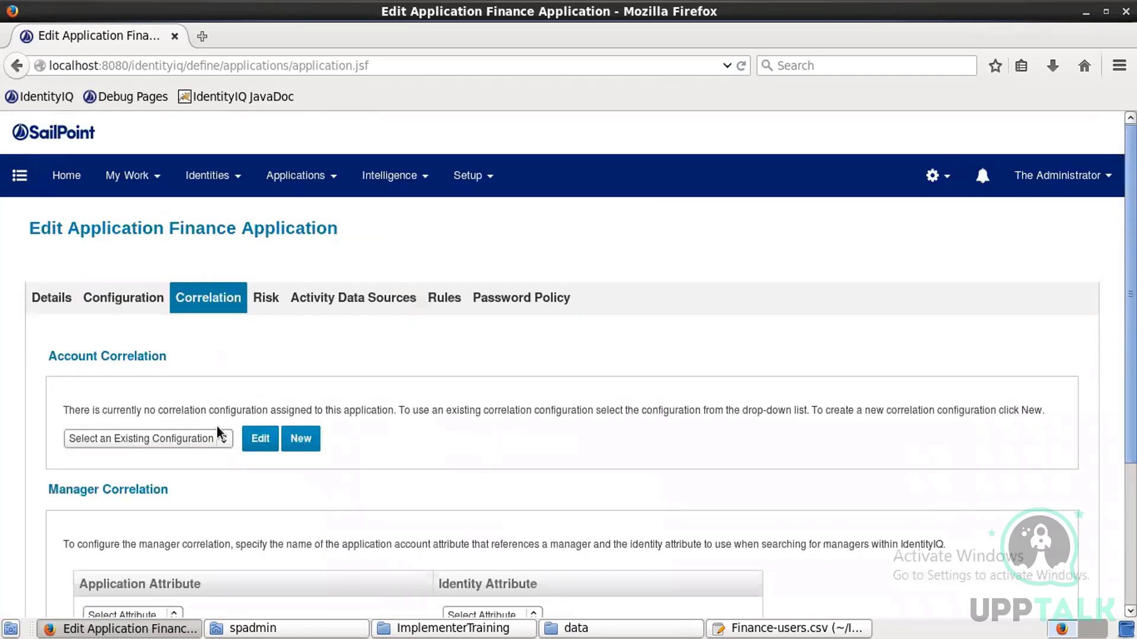
{"action": "left_click", "coordinate": [299, 437]}
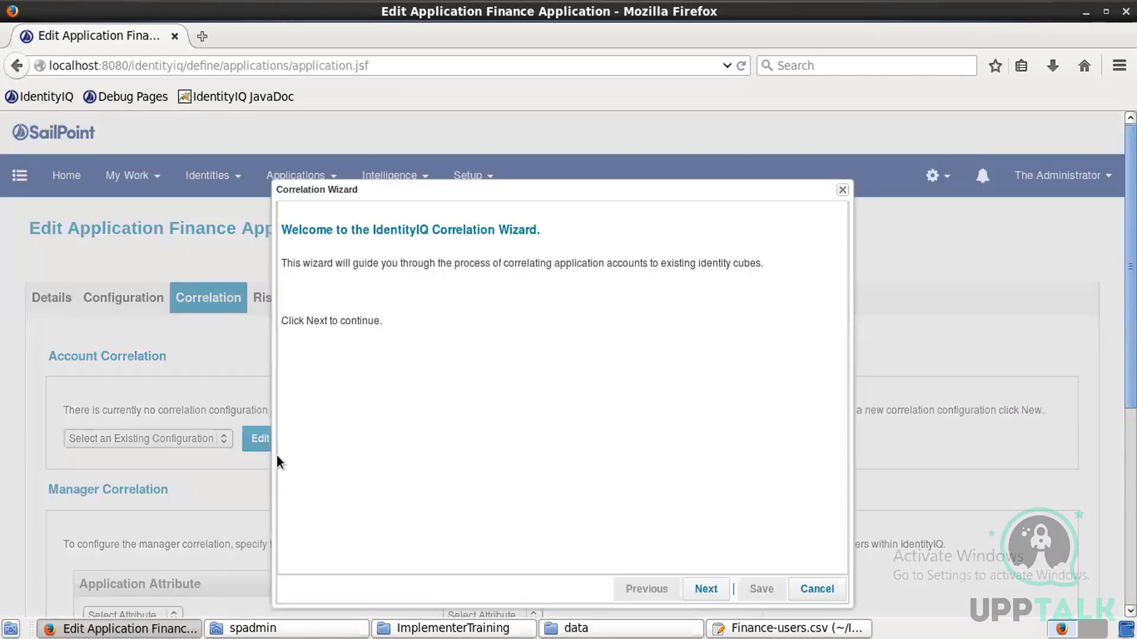
{"action": "left_click", "coordinate": [706, 589]}
{"action": "left_click", "coordinate": [678, 336]}
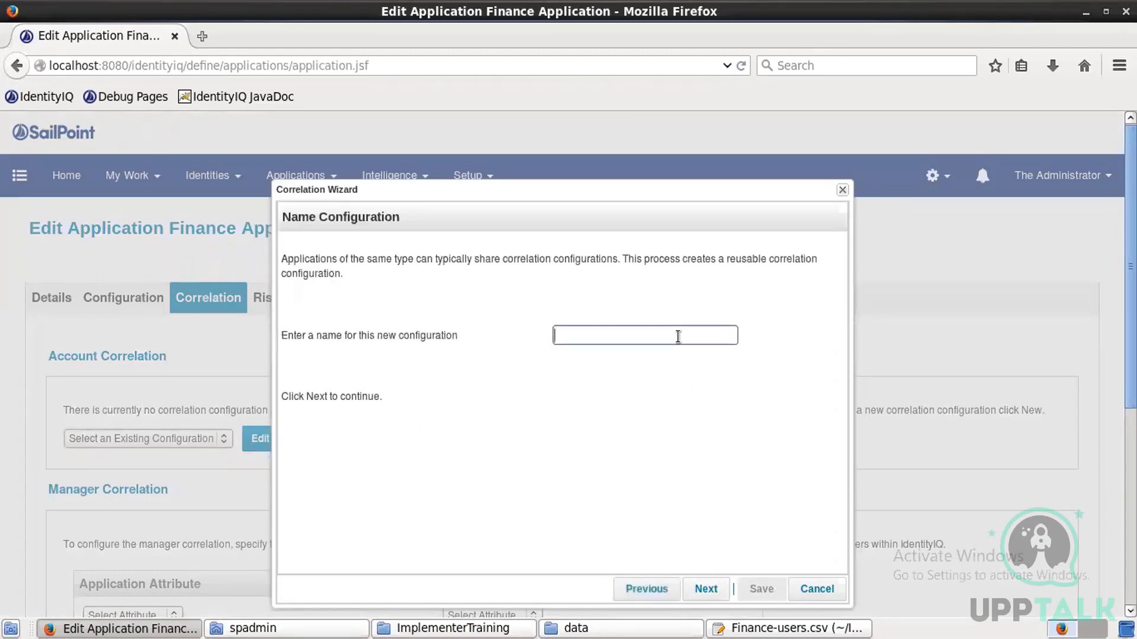
{"action": "type", "text": "Finan"}
{"action": "left_click", "coordinate": [724, 585]}
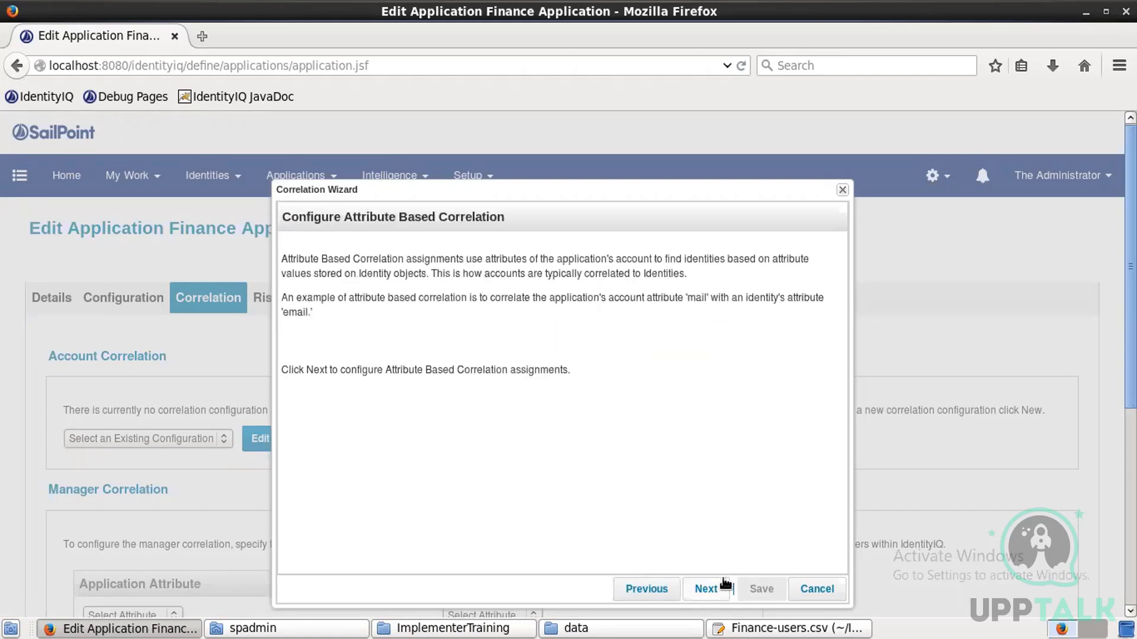
Add an attribute based correlation assignment matching application attribute employeeId to identity attribute Employee ID
{"action": "left_click", "coordinate": [706, 588]}
{"action": "left_click", "coordinate": [535, 336]}
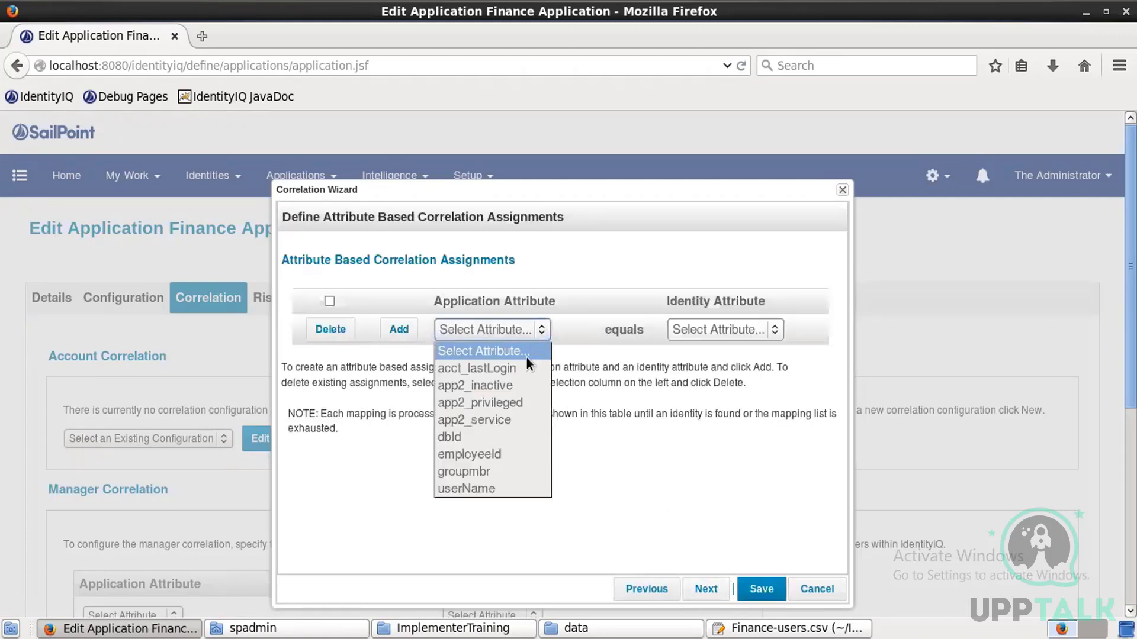
{"action": "left_click", "coordinate": [454, 438]}
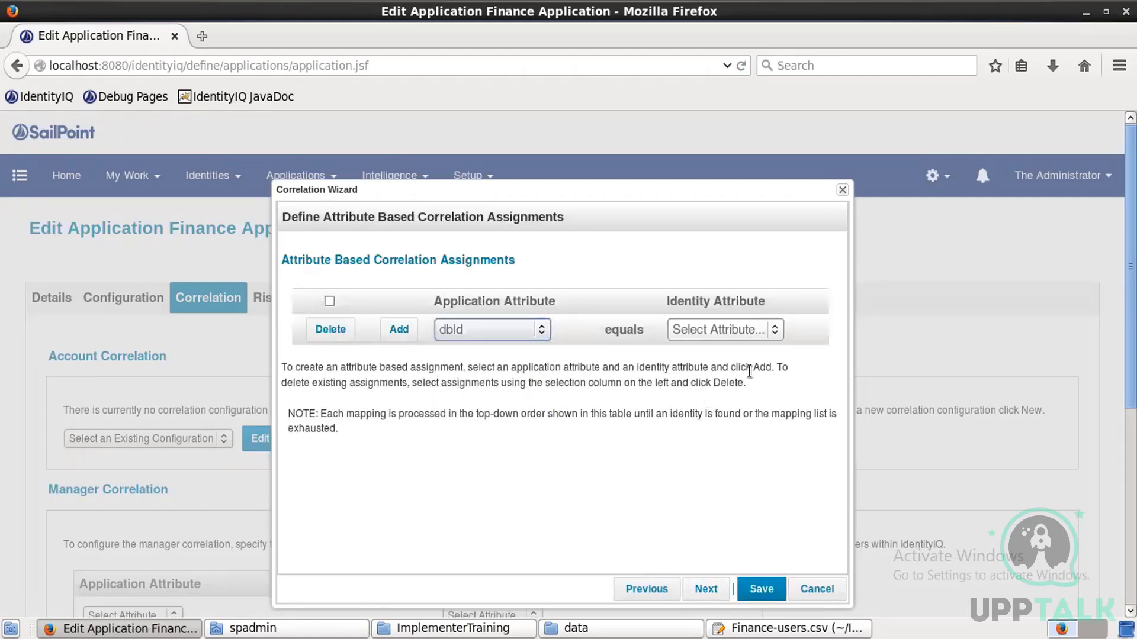
{"action": "left_click", "coordinate": [540, 332]}
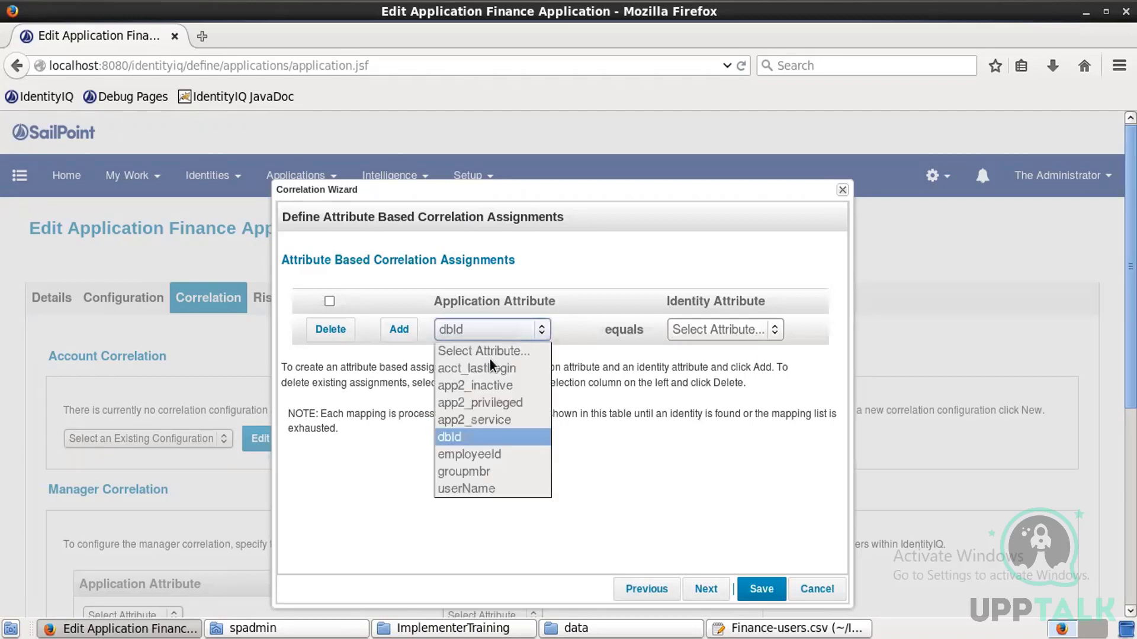
{"action": "left_click", "coordinate": [470, 454]}
{"action": "left_click", "coordinate": [764, 331]}
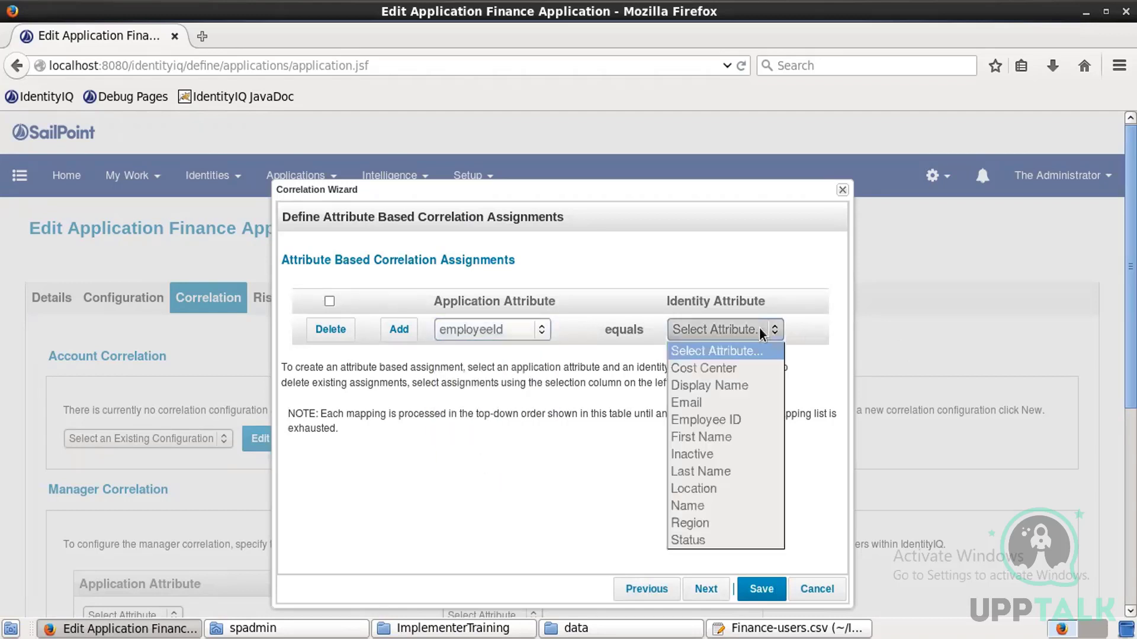
{"action": "left_click", "coordinate": [712, 426]}
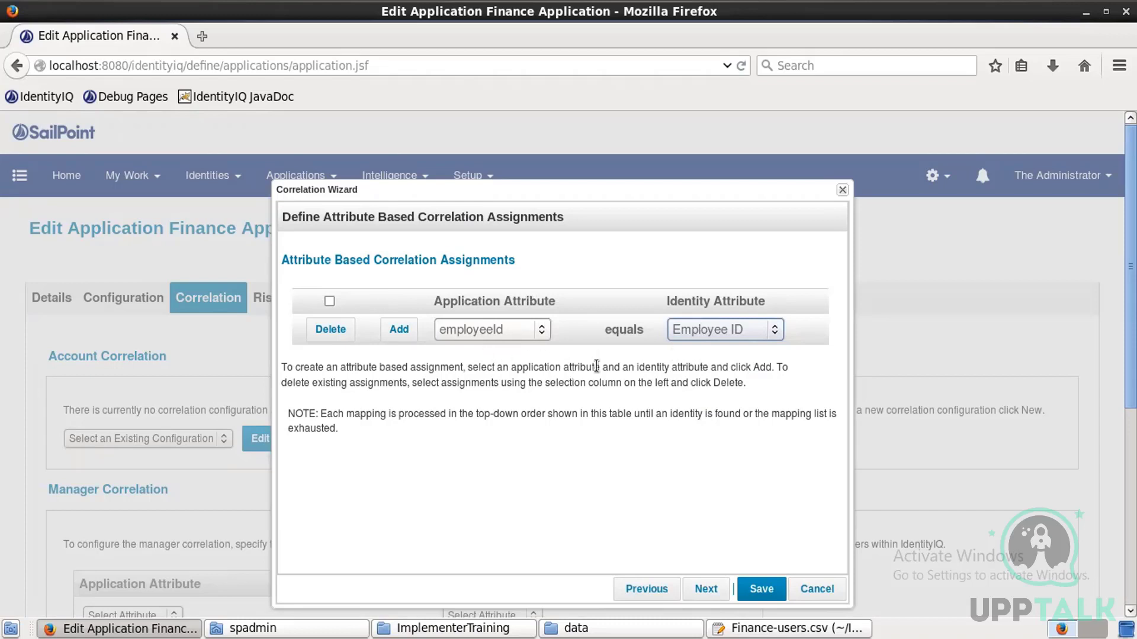
{"action": "left_click", "coordinate": [394, 336]}
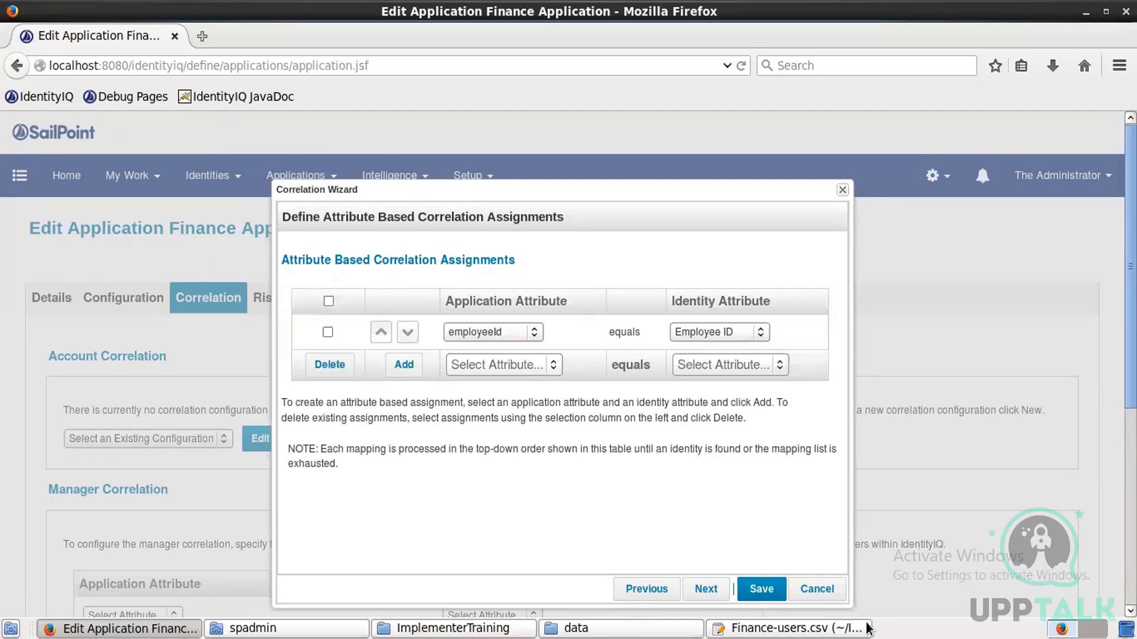
Save the Finance Corelation correlation configuration and save the Finance Application definition
{"action": "left_click", "coordinate": [761, 589]}
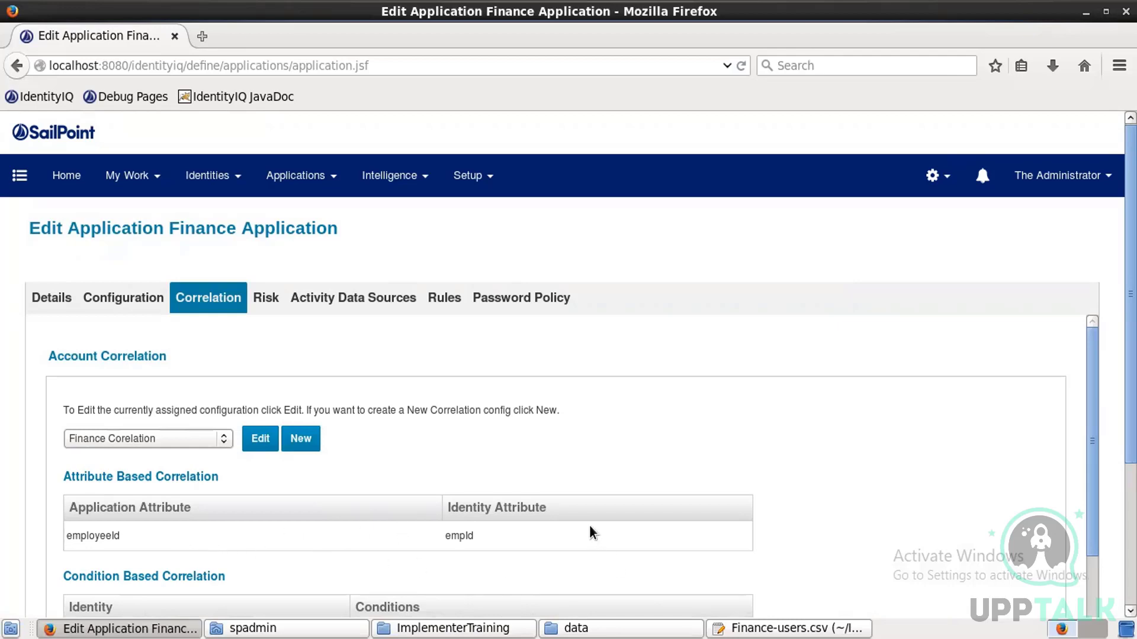
{"action": "scroll", "coordinate": [592, 533], "scroll_direction": "down", "scroll_amount": 6}
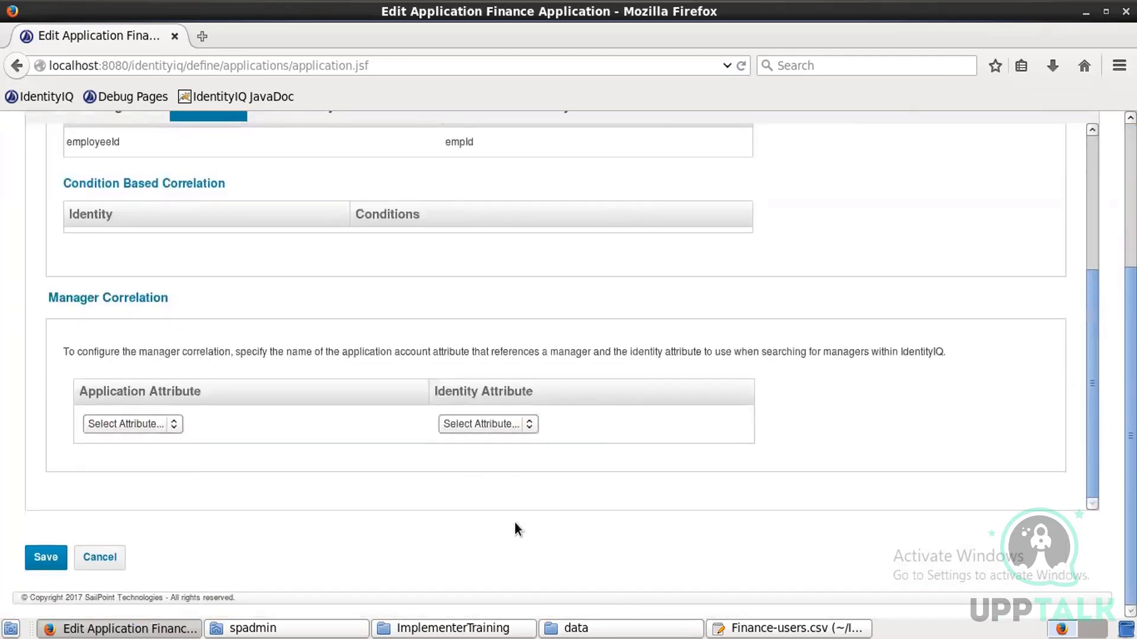
{"action": "left_click", "coordinate": [50, 552]}
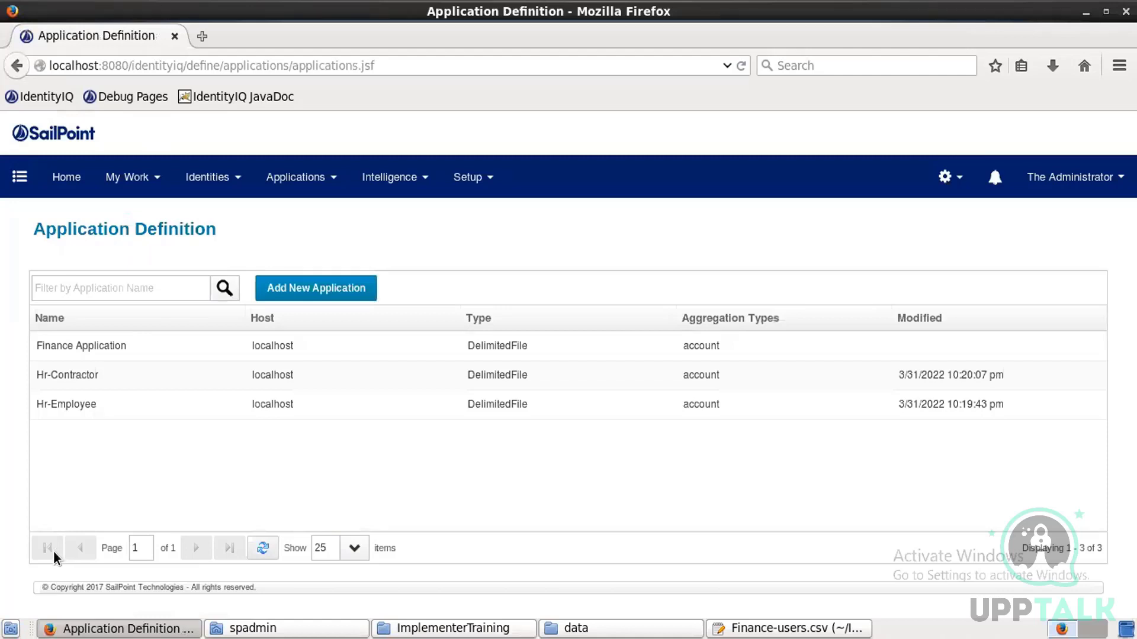
View the Entitlement Catalog before running any aggregation for Finance Application
{"action": "left_click", "coordinate": [456, 187]}
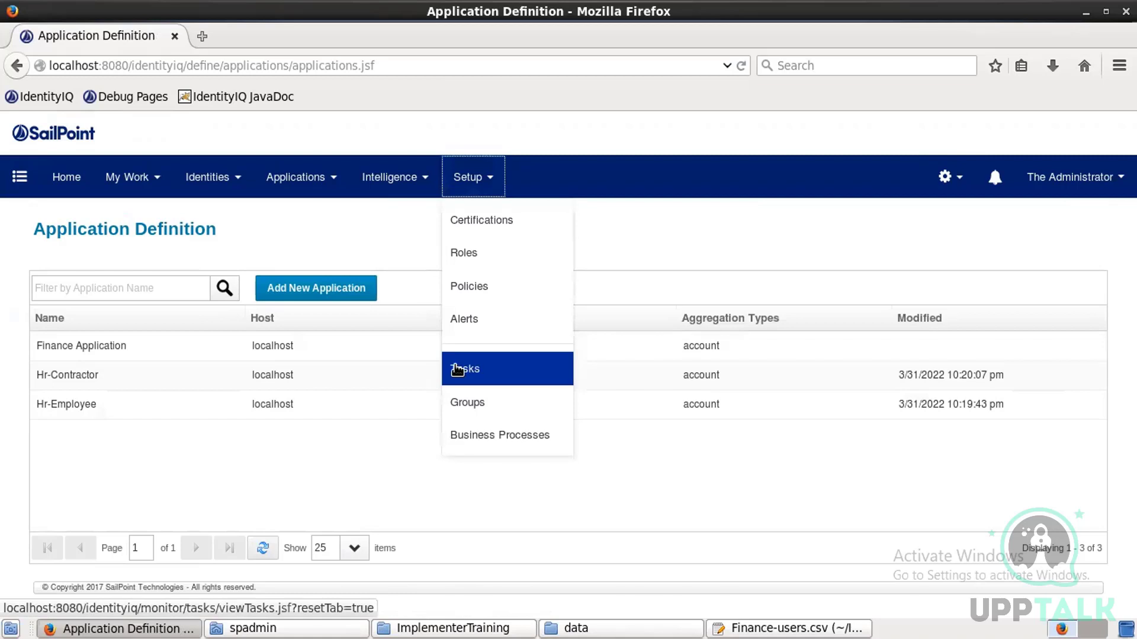
{"action": "left_click", "coordinate": [325, 177]}
{"action": "left_click", "coordinate": [305, 255]}
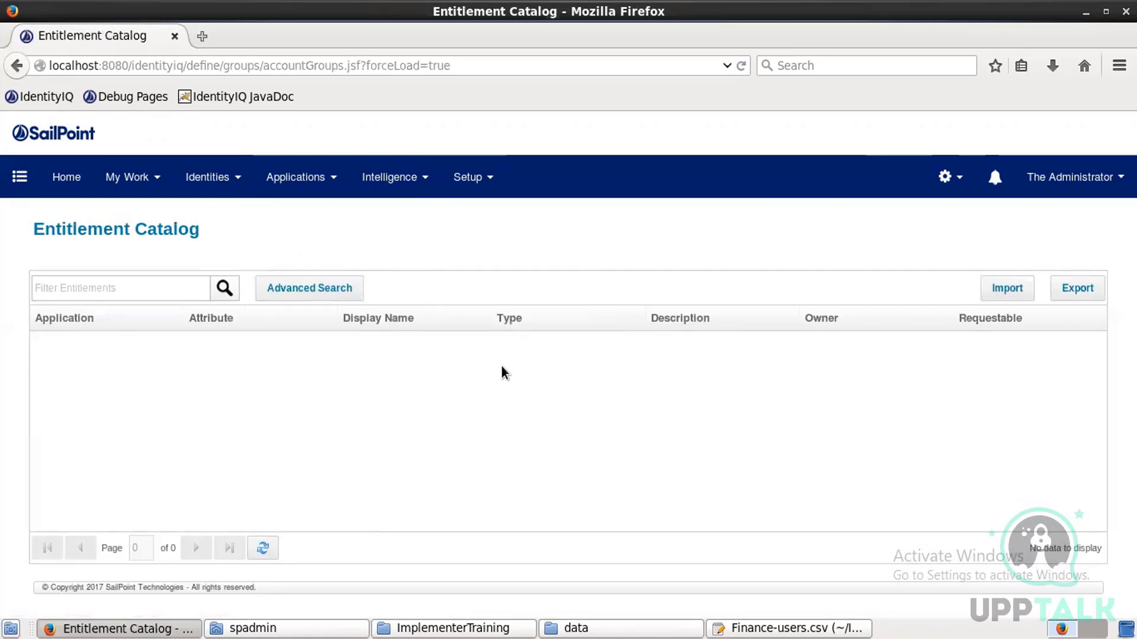
Create a new Account Aggregation task and name it Finance aggegation
{"action": "left_click", "coordinate": [453, 179]}
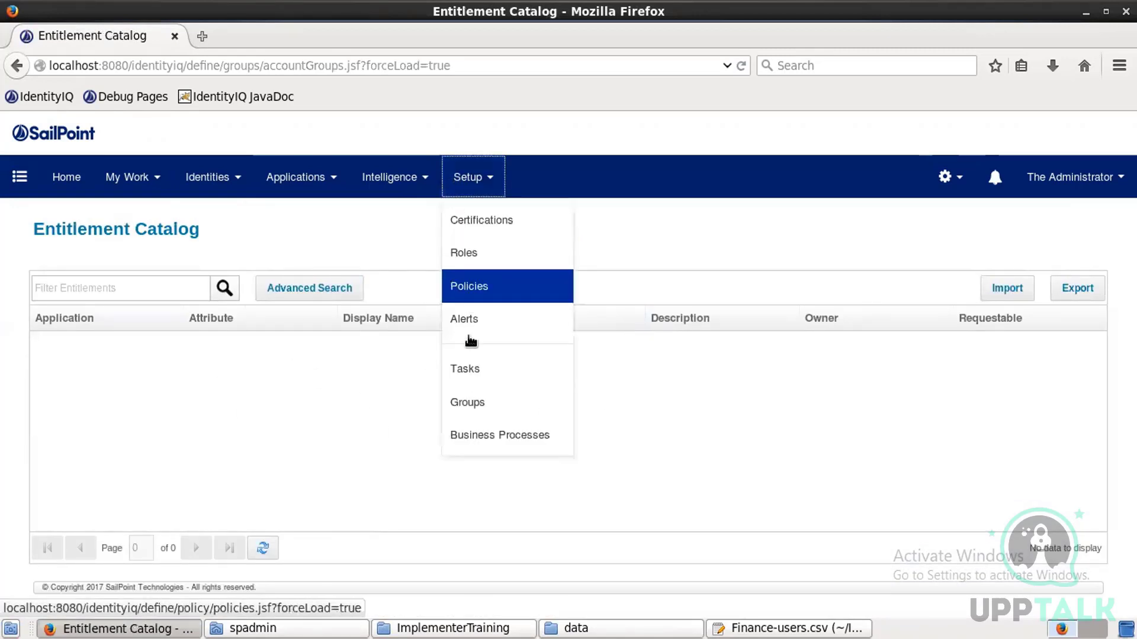
{"action": "left_click", "coordinate": [465, 368]}
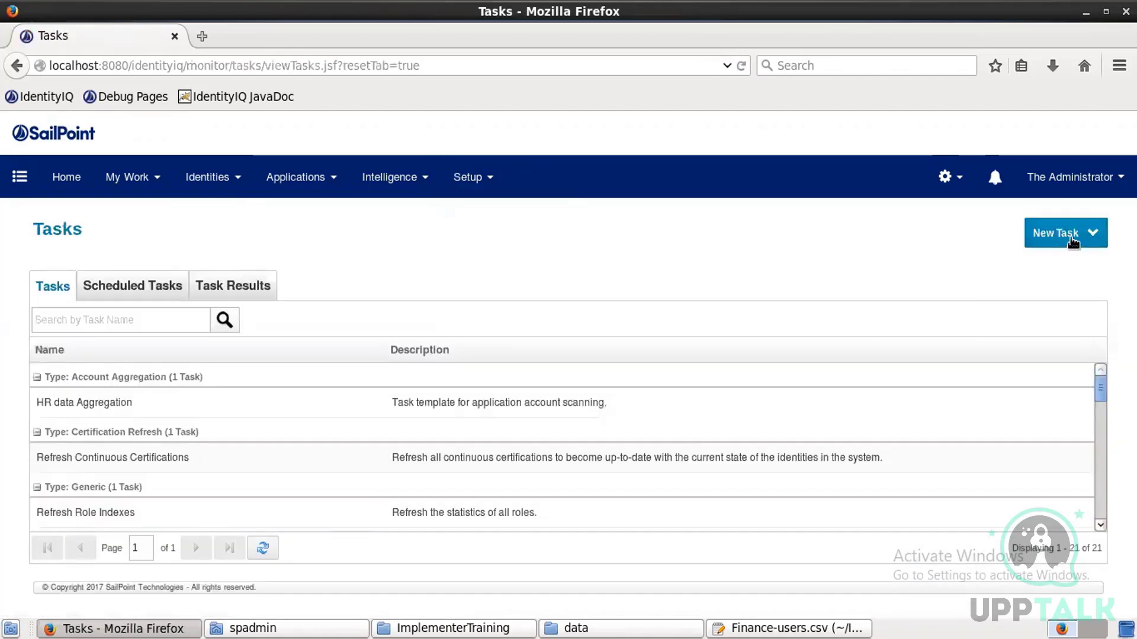
{"action": "left_click", "coordinate": [1072, 238]}
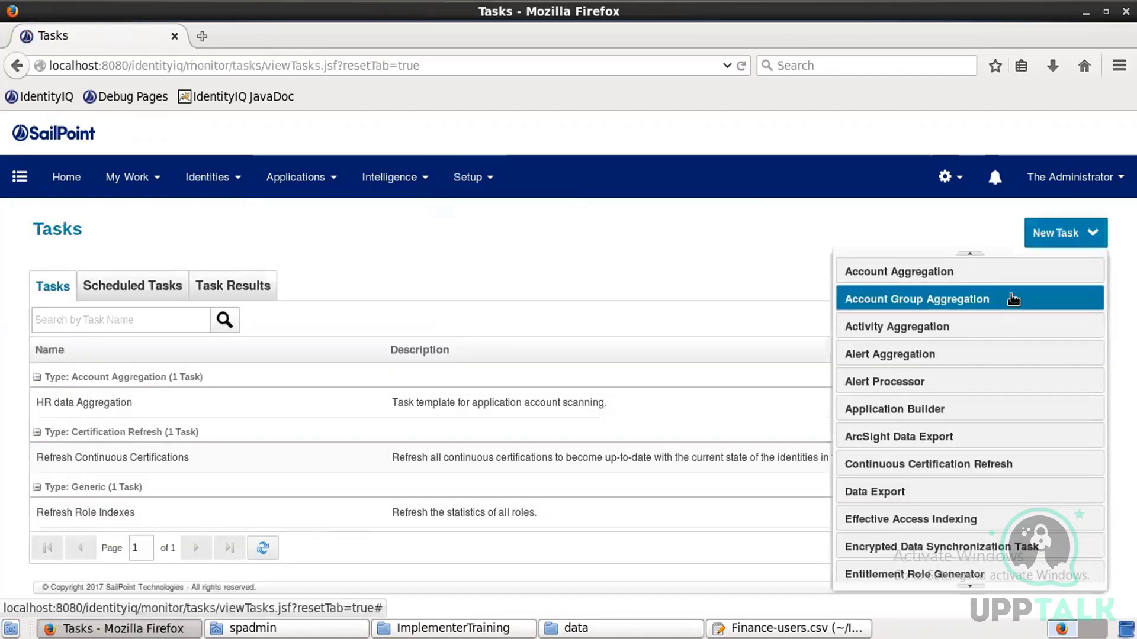
{"action": "left_click", "coordinate": [942, 272]}
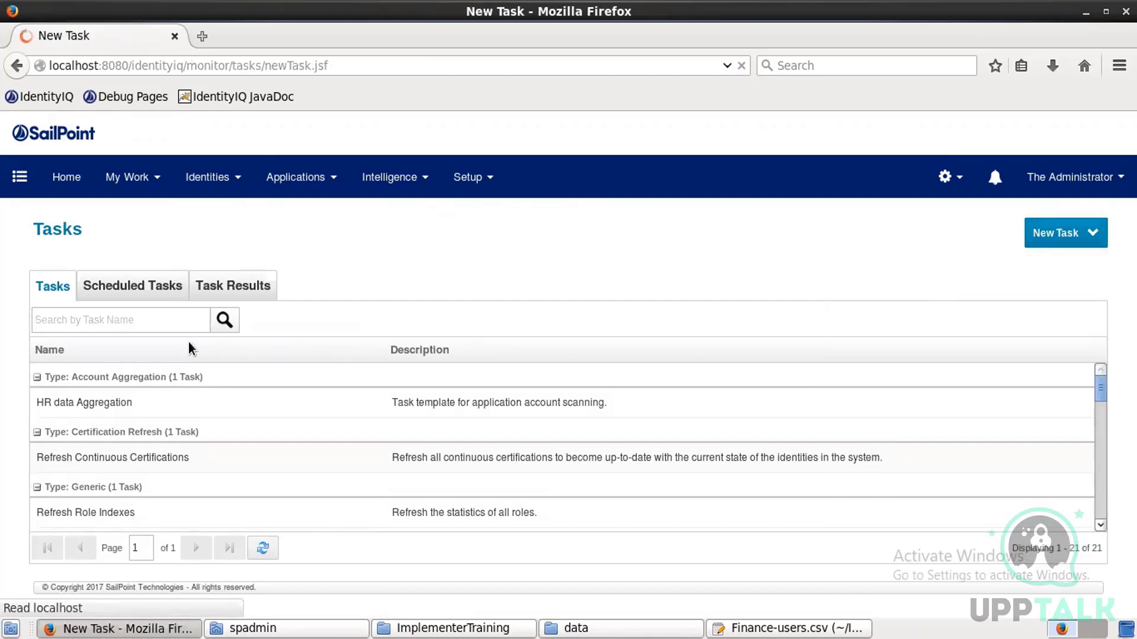
{"action": "left_click", "coordinate": [383, 320]}
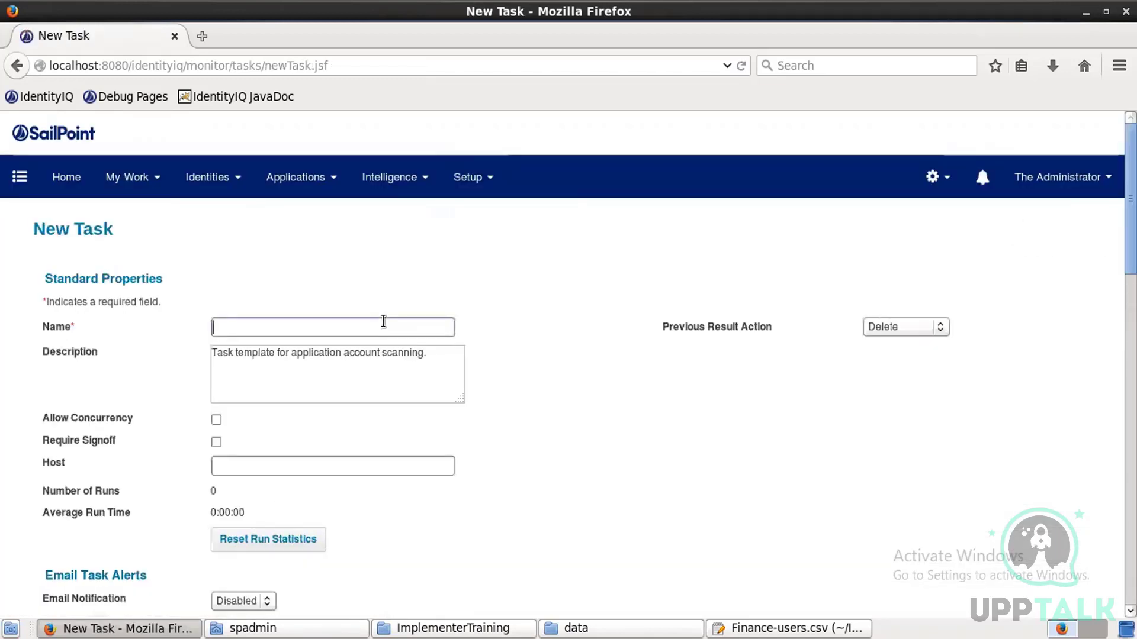
{"action": "type", "text": "Finan"}
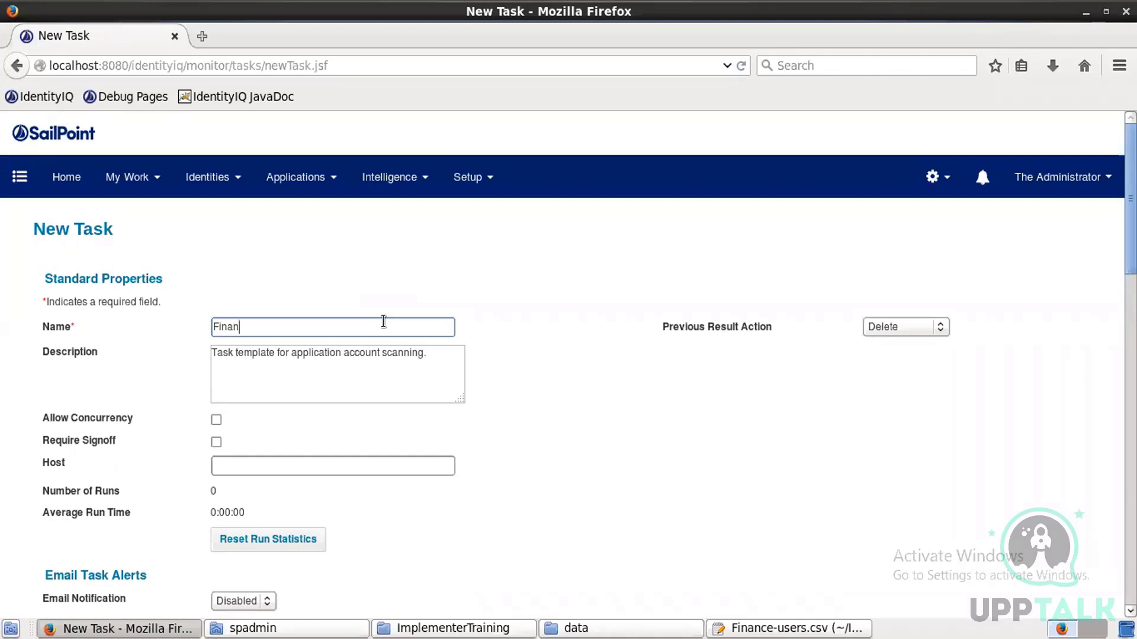
{"action": "type", "text": "ce aggegation"}
Select Finance Application as the application for the aggregation task to scan
{"action": "scroll", "coordinate": [384, 322], "scroll_direction": "down", "scroll_amount": 5}
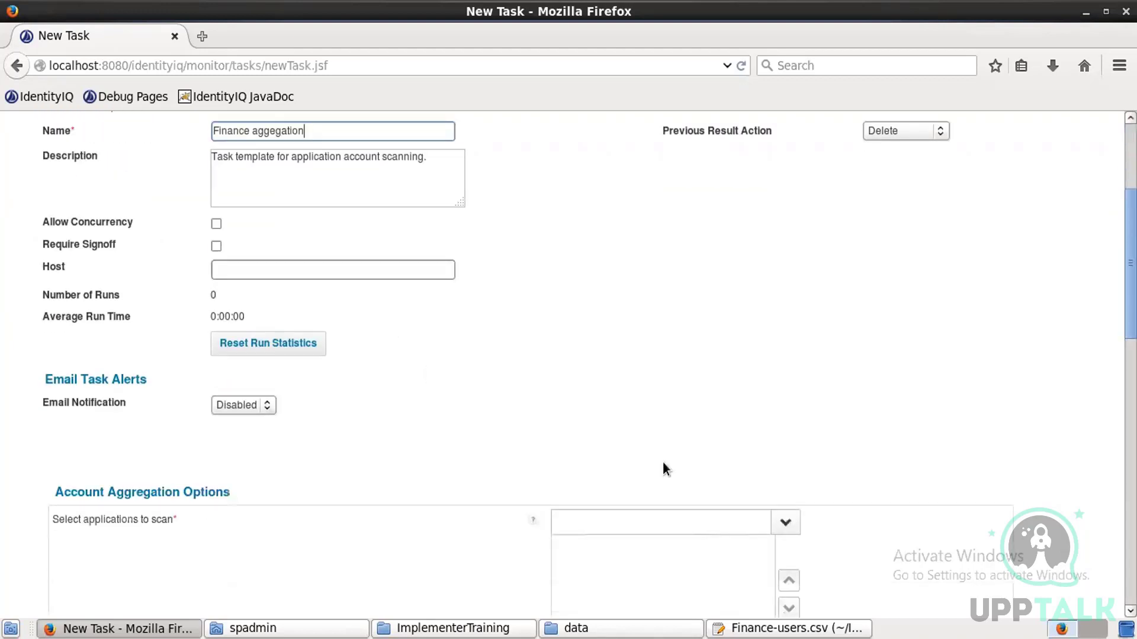
{"action": "left_click", "coordinate": [785, 523]}
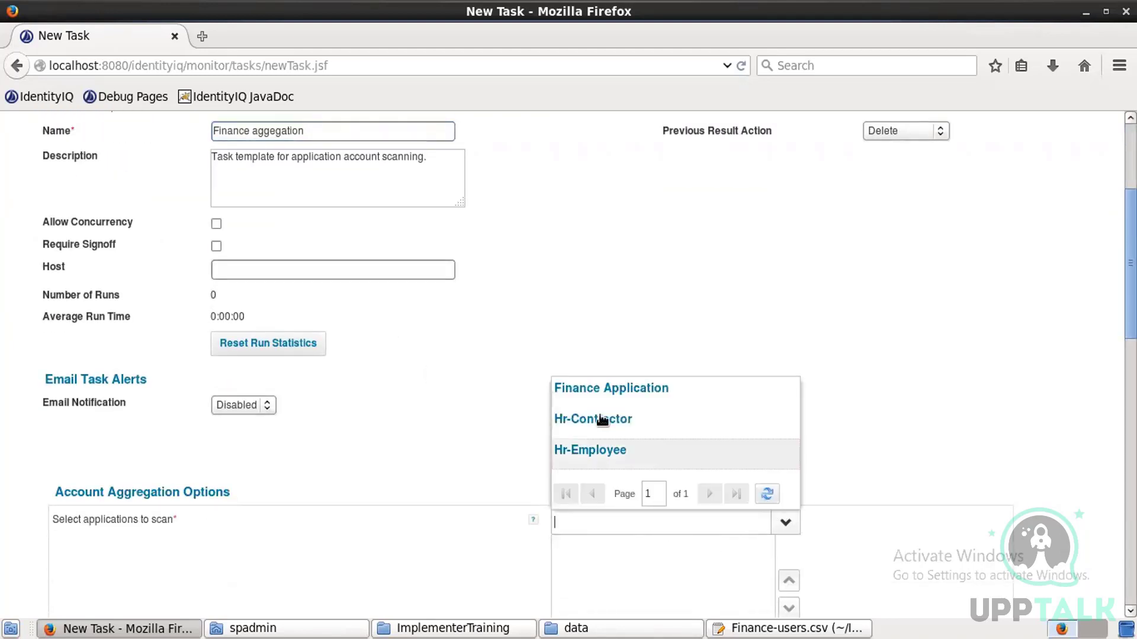
{"action": "left_click", "coordinate": [605, 399]}
Enable the aggregation options Detect deleted accounts, Disable optimization of unchanged accounts, and Promote managed attributes
{"action": "scroll", "coordinate": [605, 400], "scroll_direction": "down", "scroll_amount": 6}
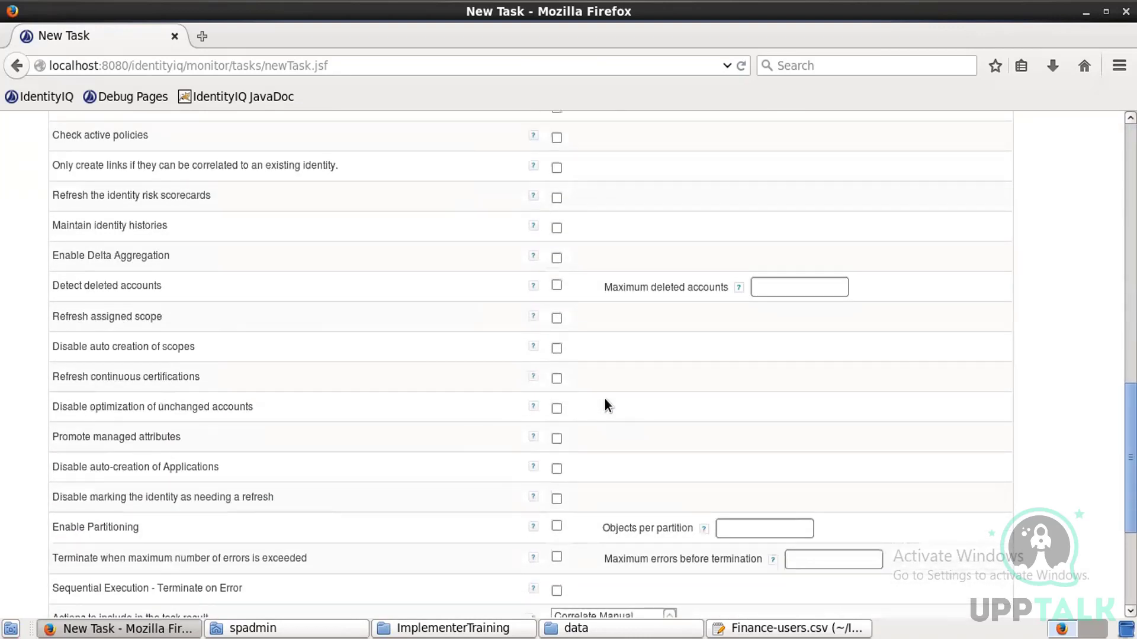
{"action": "left_click", "coordinate": [557, 286]}
{"action": "left_click", "coordinate": [556, 409]}
{"action": "triple_click", "coordinate": [159, 435]}
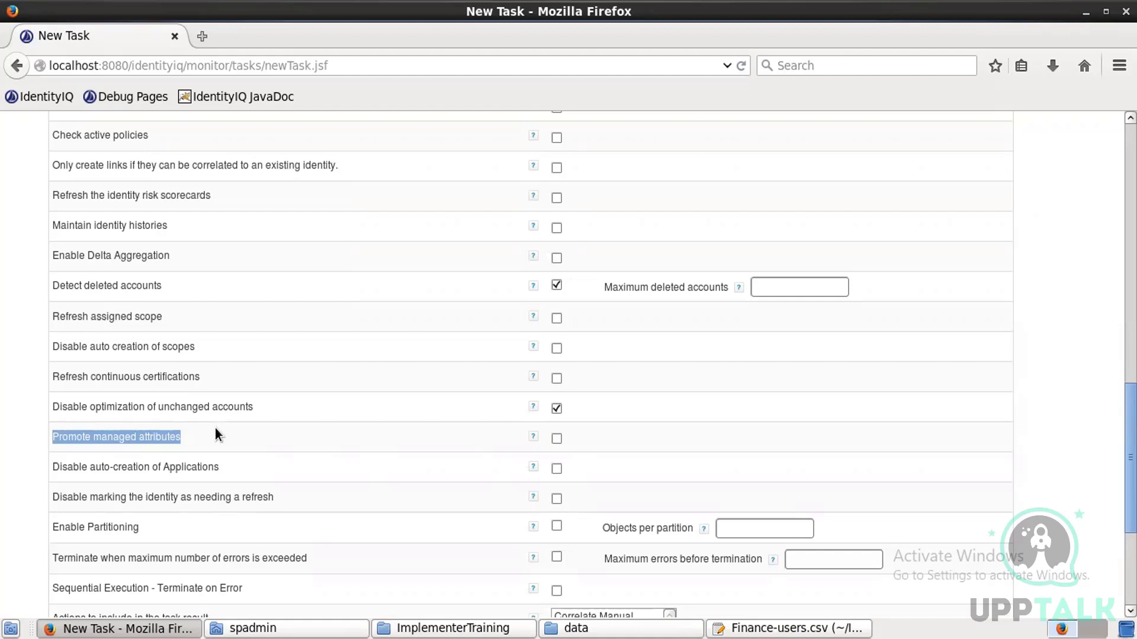
{"action": "left_click", "coordinate": [557, 439]}
Save and execute the Finance aggegation task and acknowledge its background execution
{"action": "scroll", "coordinate": [329, 439], "scroll_direction": "down", "scroll_amount": 3}
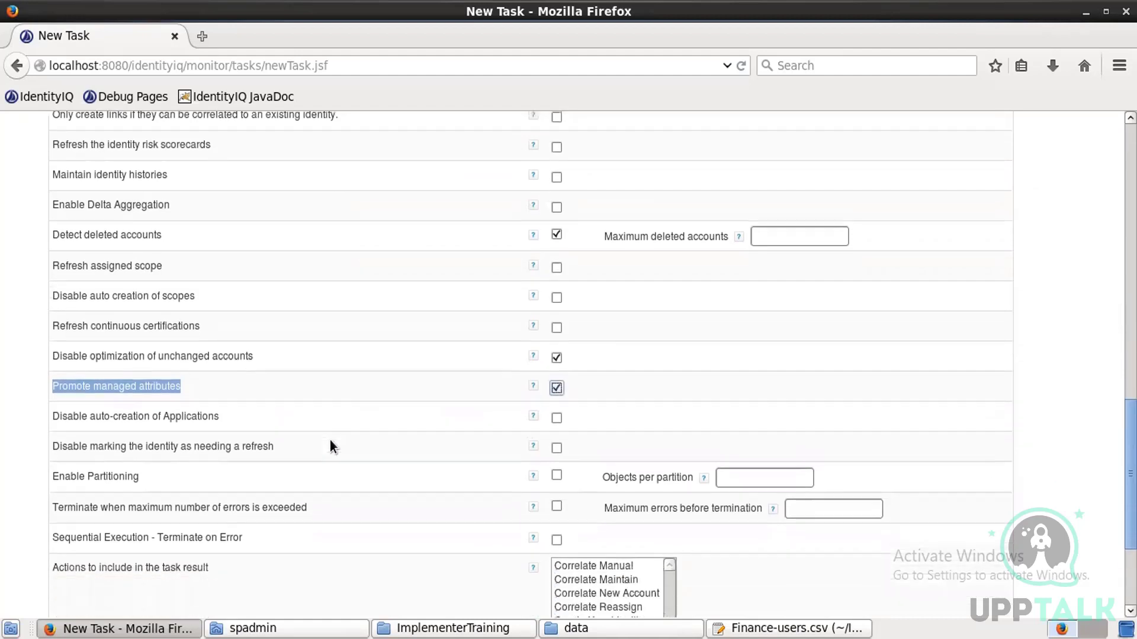
{"action": "scroll", "coordinate": [330, 440], "scroll_direction": "down", "scroll_amount": 1}
{"action": "left_click", "coordinate": [162, 563]}
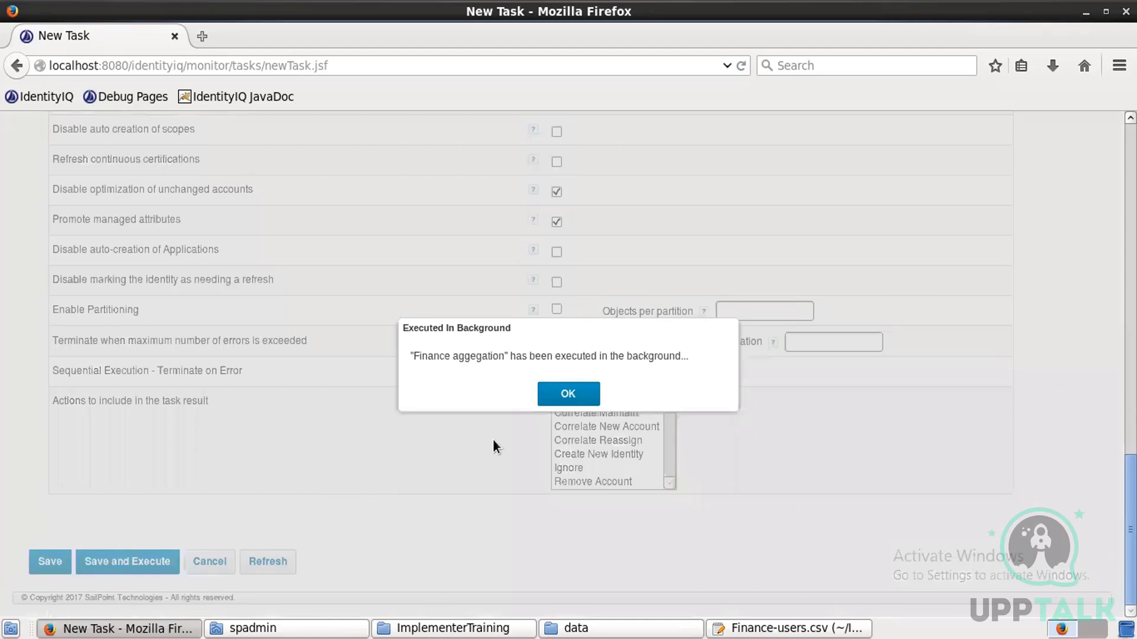
{"action": "left_click", "coordinate": [568, 394]}
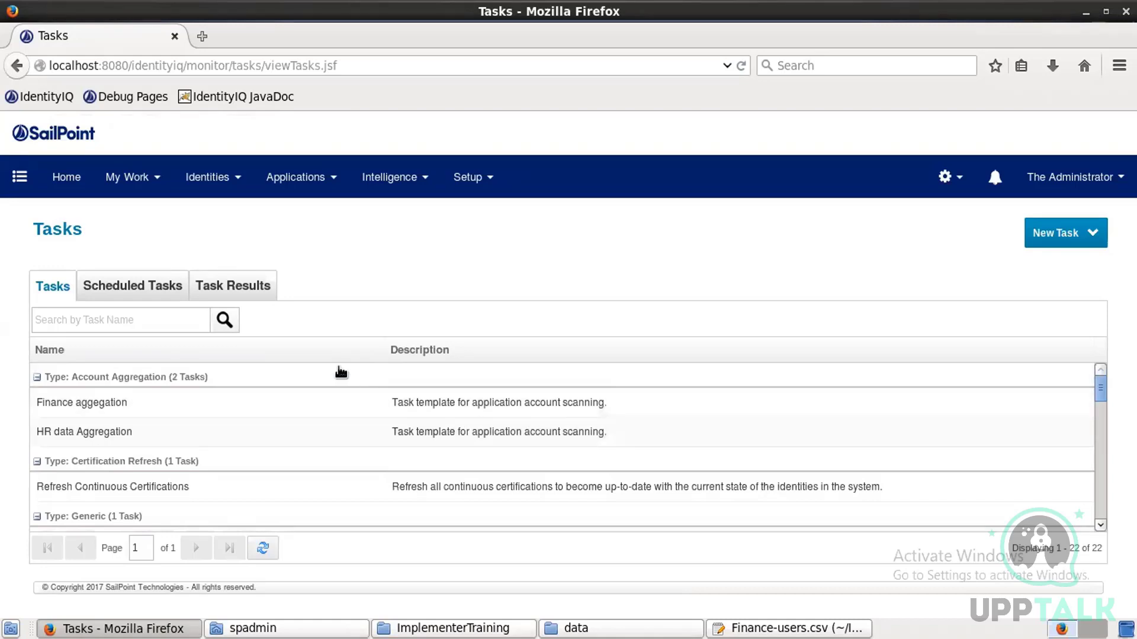
Open the Finance aggegation task result and review its attributes, including identities created, identities updated and entitlements created
{"action": "left_click", "coordinate": [248, 297]}
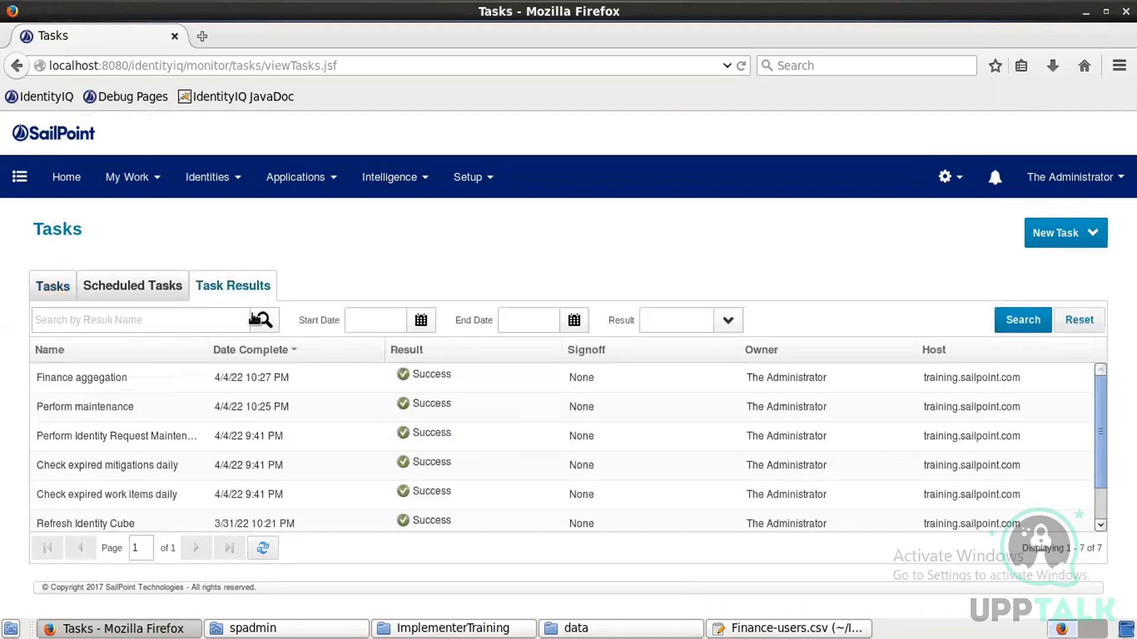
{"action": "left_click", "coordinate": [256, 381]}
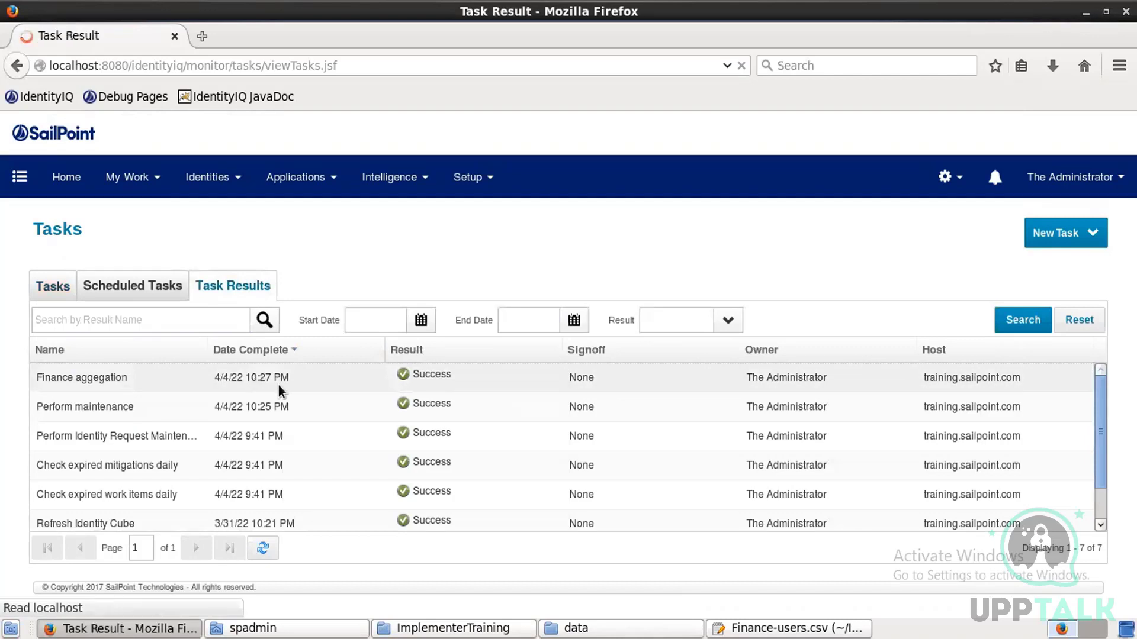
{"action": "scroll", "coordinate": [474, 452], "scroll_direction": "down", "scroll_amount": 3}
{"action": "scroll", "coordinate": [475, 454], "scroll_direction": "down", "scroll_amount": 1}
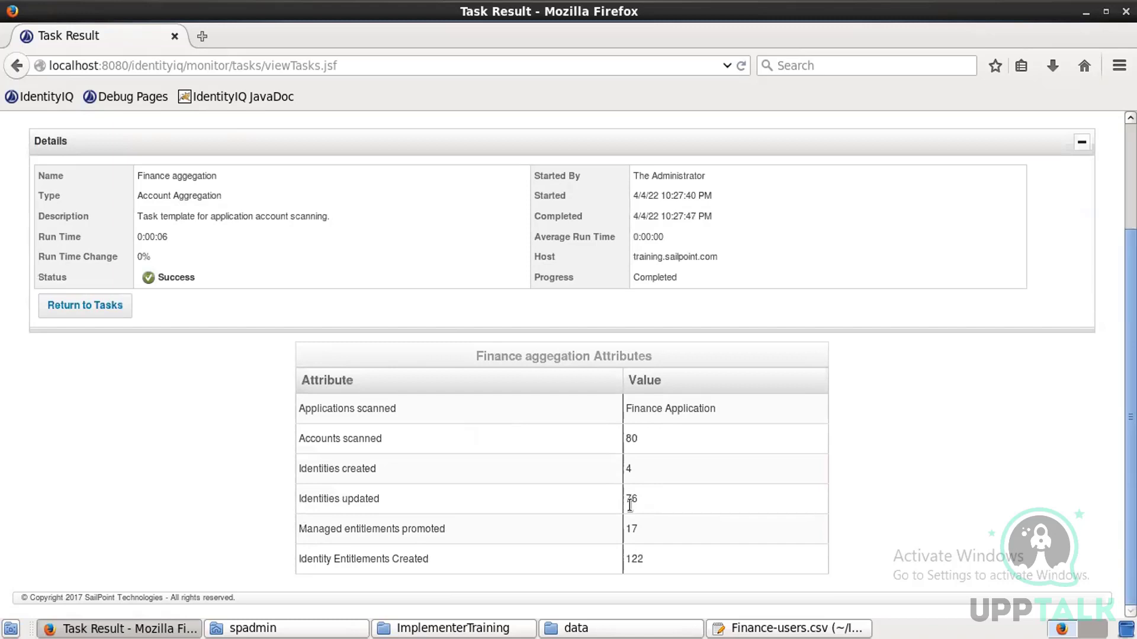
{"action": "left_click_drag", "start_coordinate": [636, 464], "coordinate": [289, 471]}
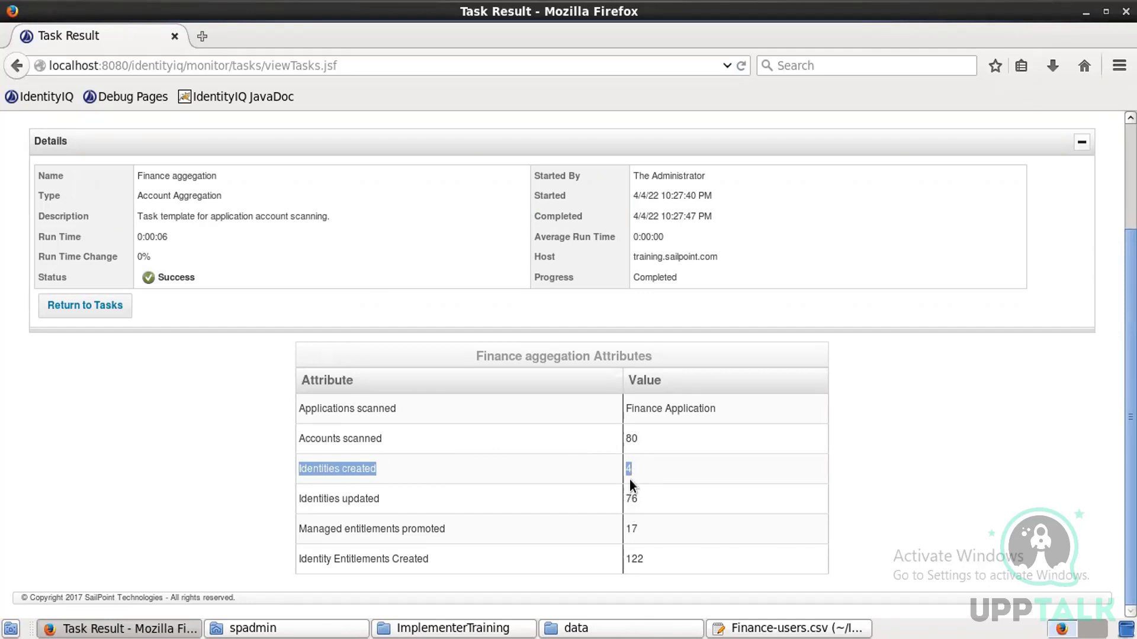
{"action": "left_click_drag", "start_coordinate": [637, 467], "coordinate": [291, 467]}
{"action": "left_click_drag", "start_coordinate": [637, 500], "coordinate": [596, 495]}
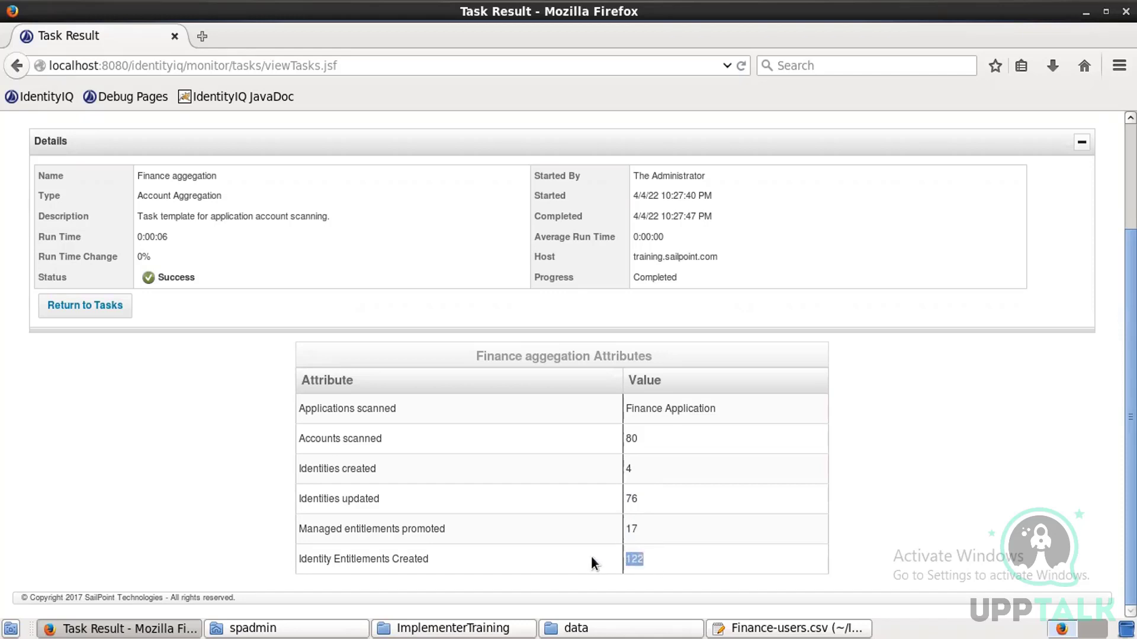
{"action": "scroll", "coordinate": [349, 488], "scroll_direction": "up", "scroll_amount": 3}
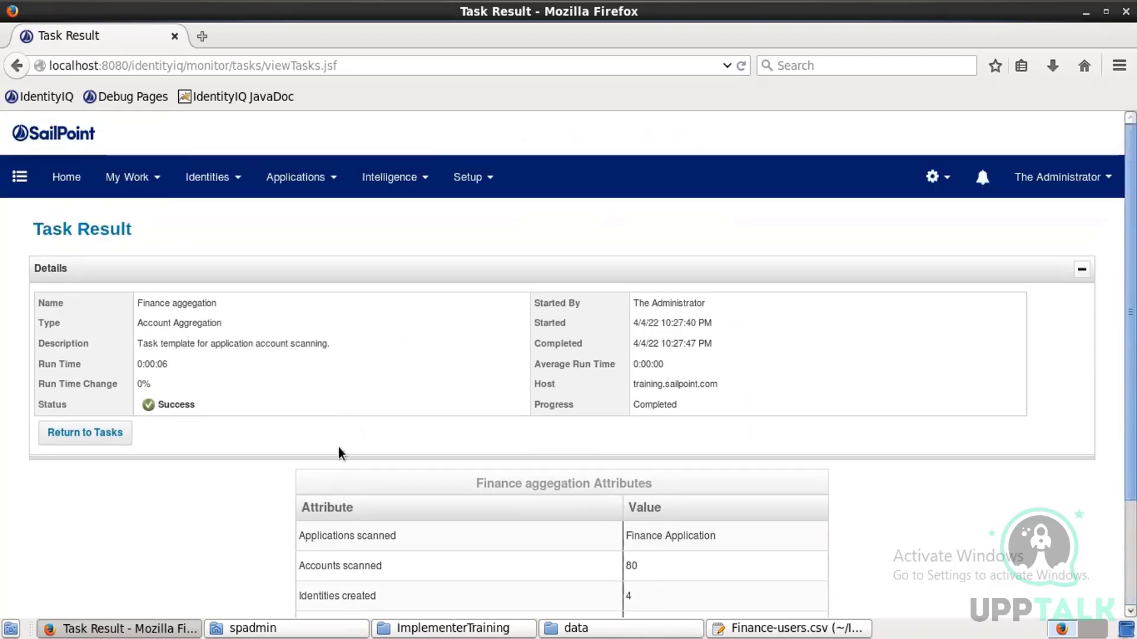
Reopen the Entitlement Catalog and review the groupmbr entitlements promoted from Finance Application
{"action": "mouse_move", "coordinate": [294, 176]}
{"action": "left_click", "coordinate": [298, 249]}
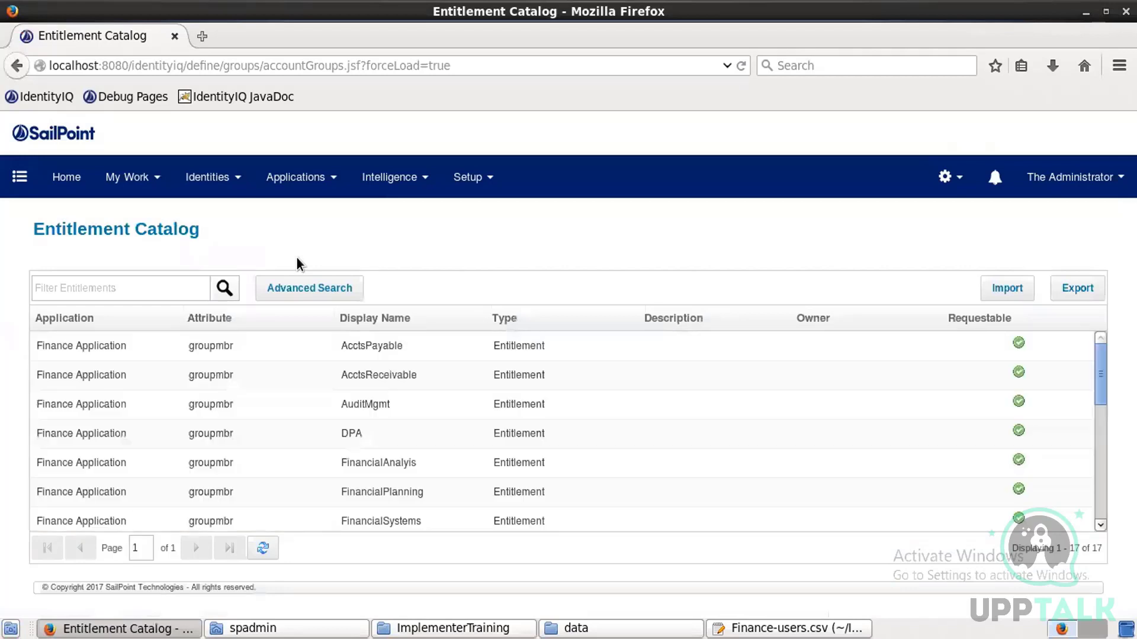
{"action": "scroll", "coordinate": [343, 438], "scroll_direction": "down", "scroll_amount": 5}
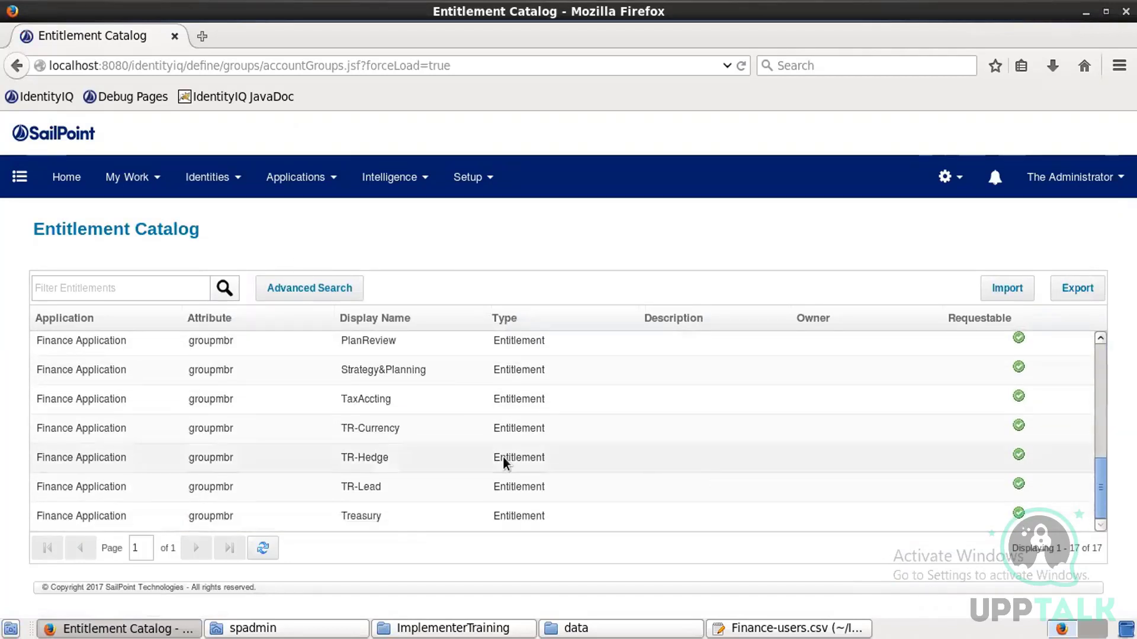
{"action": "scroll", "coordinate": [505, 460], "scroll_direction": "up", "scroll_amount": 5}
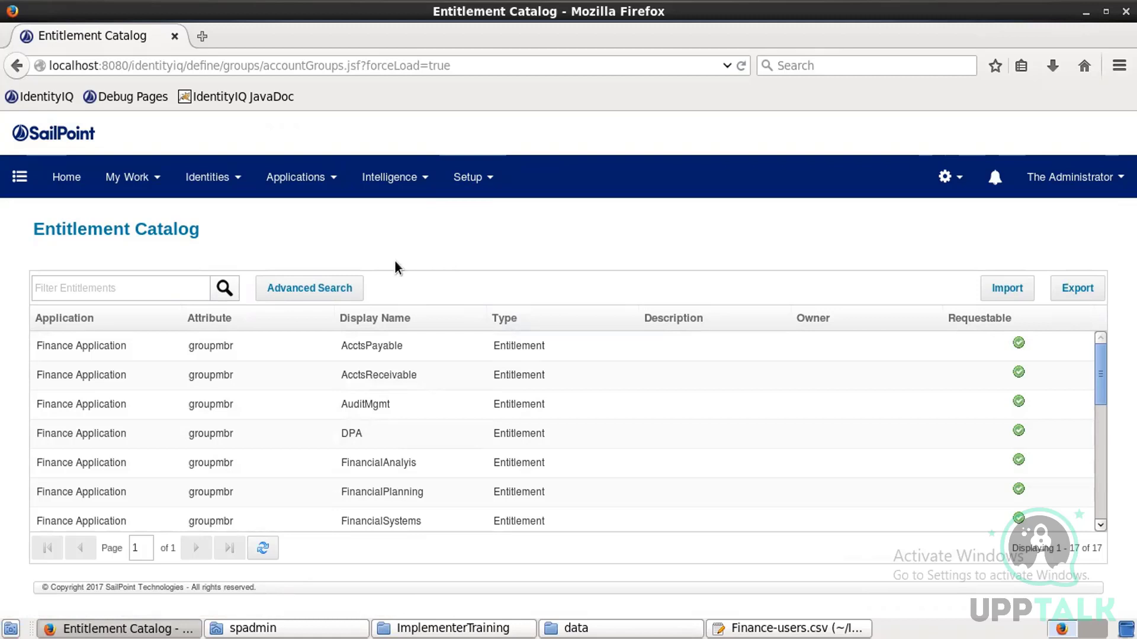
Open Finance Application from the application definitions and view its aggregated accounts
{"action": "left_click", "coordinate": [299, 178]}
{"action": "left_click", "coordinate": [290, 223]}
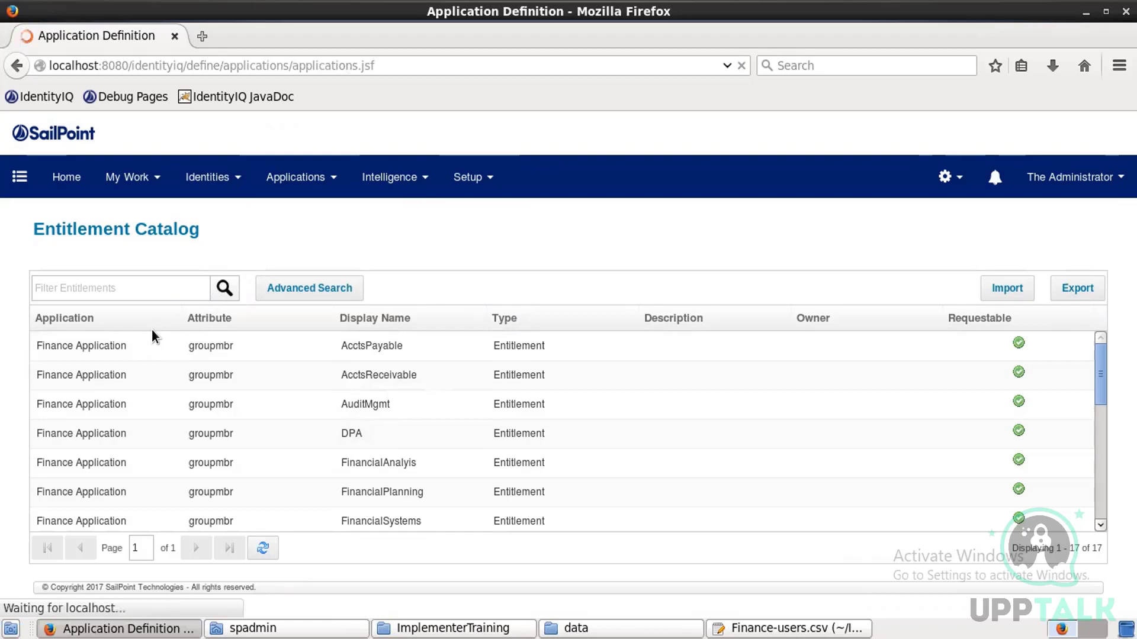
{"action": "left_click", "coordinate": [115, 346]}
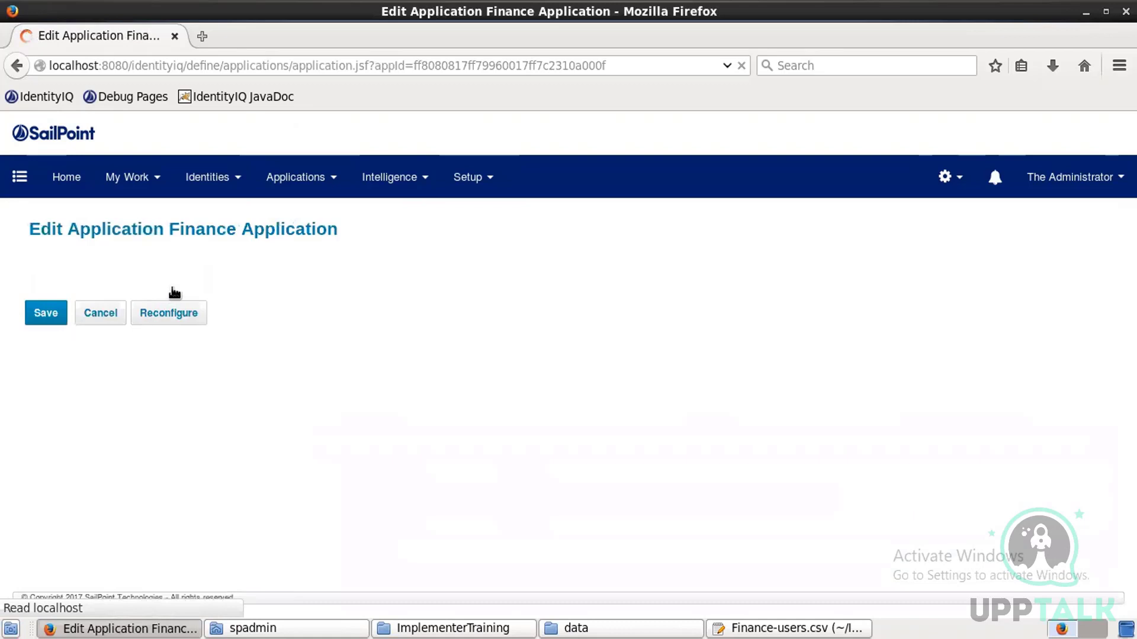
{"action": "left_click", "coordinate": [258, 307]}
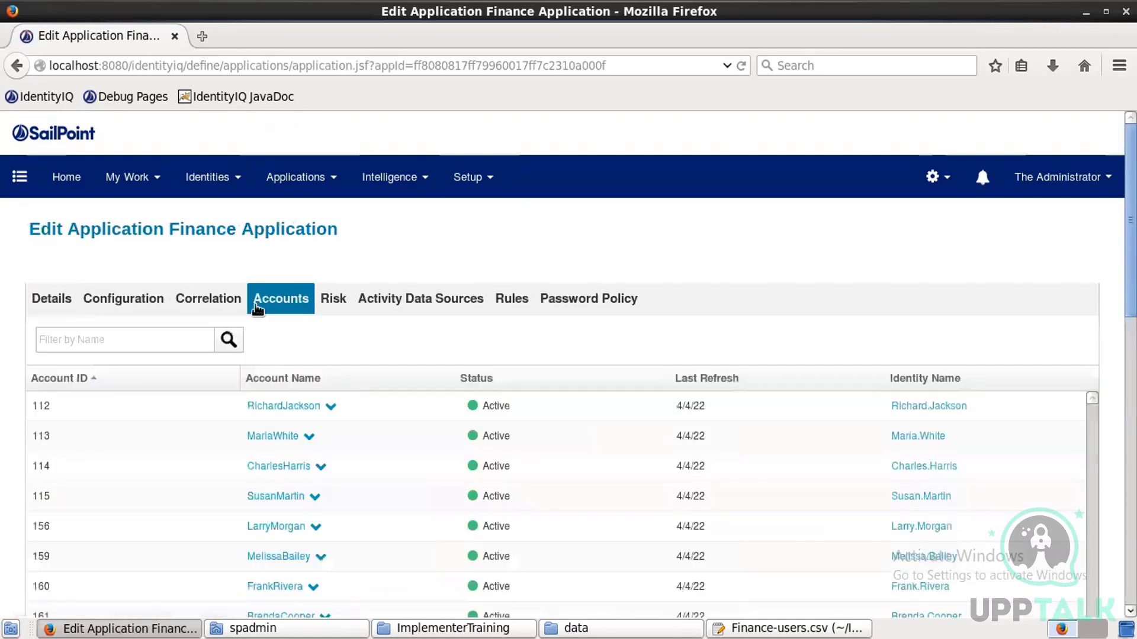
Open the identity correlated to the second listed account and check which application accounts it holds
{"action": "left_click", "coordinate": [916, 438]}
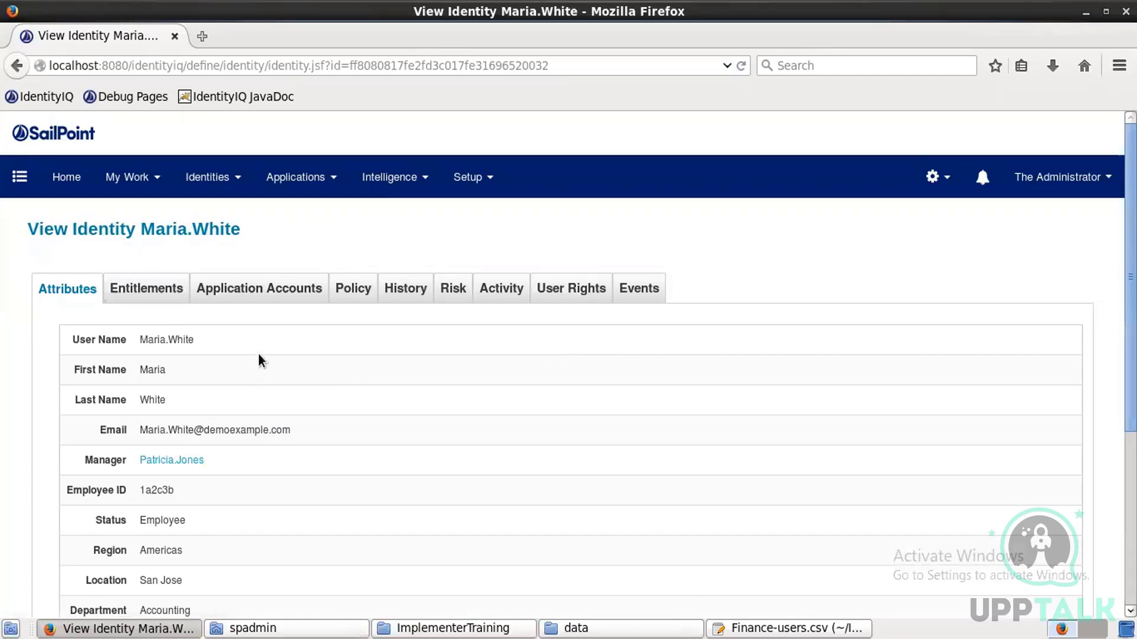
{"action": "left_click", "coordinate": [251, 294]}
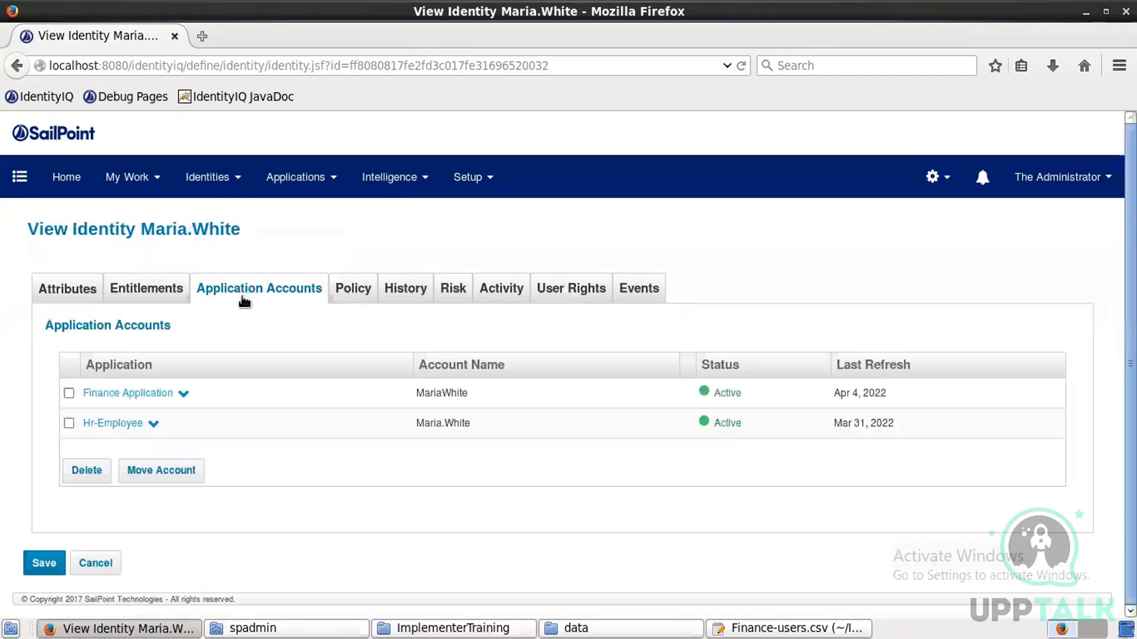
{"action": "left_click_drag", "start_coordinate": [140, 229], "coordinate": [241, 233]}
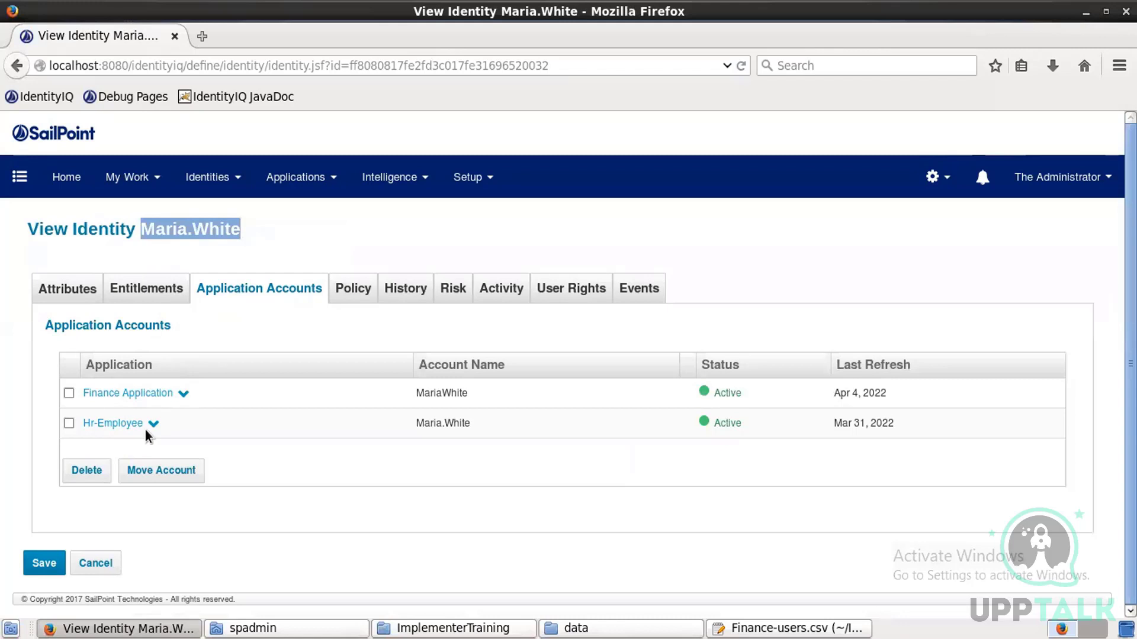